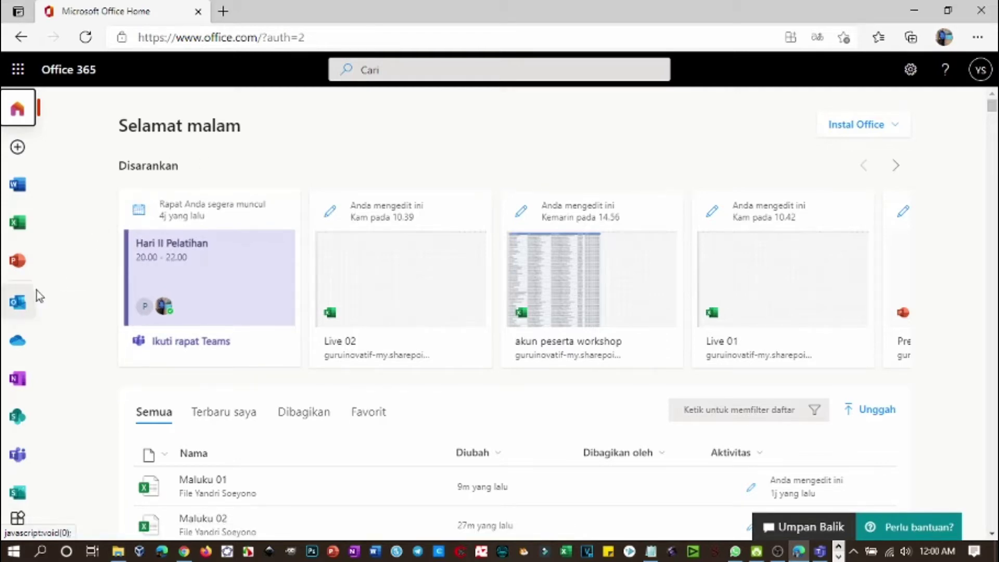
- Open OneDrive in a new browser tab and go into the Soal folder
right_click(16, 346)
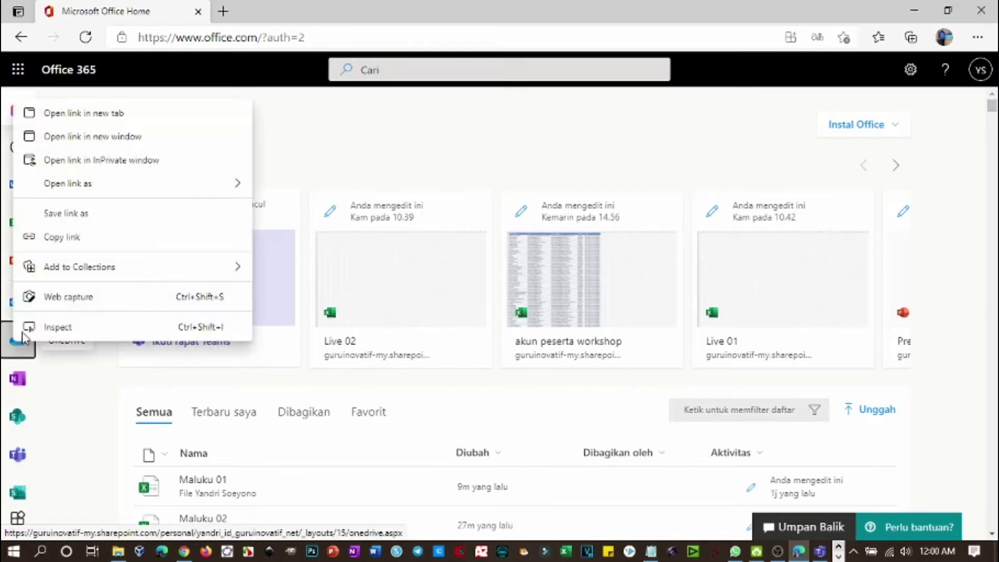
left_click(84, 110)
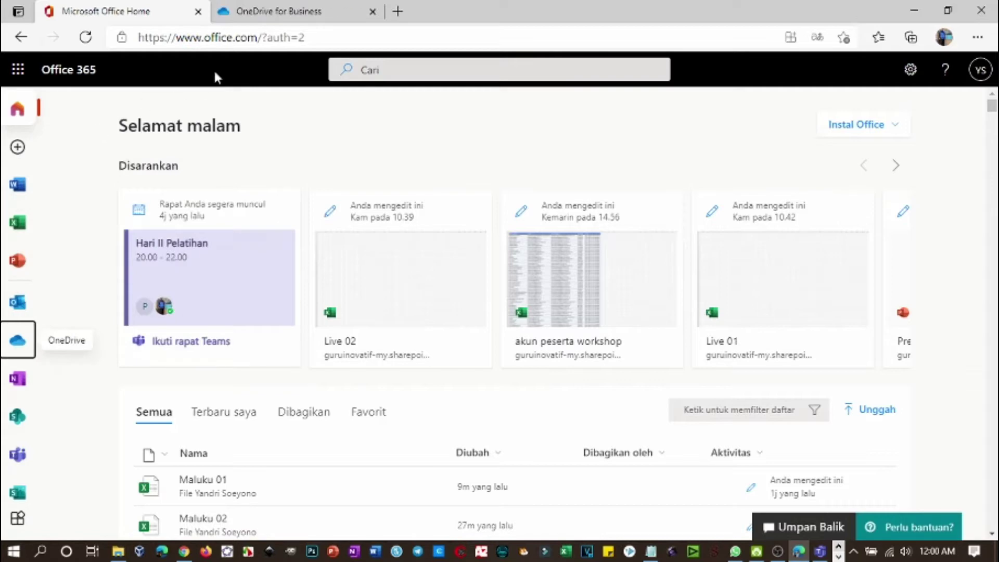
left_click(289, 12)
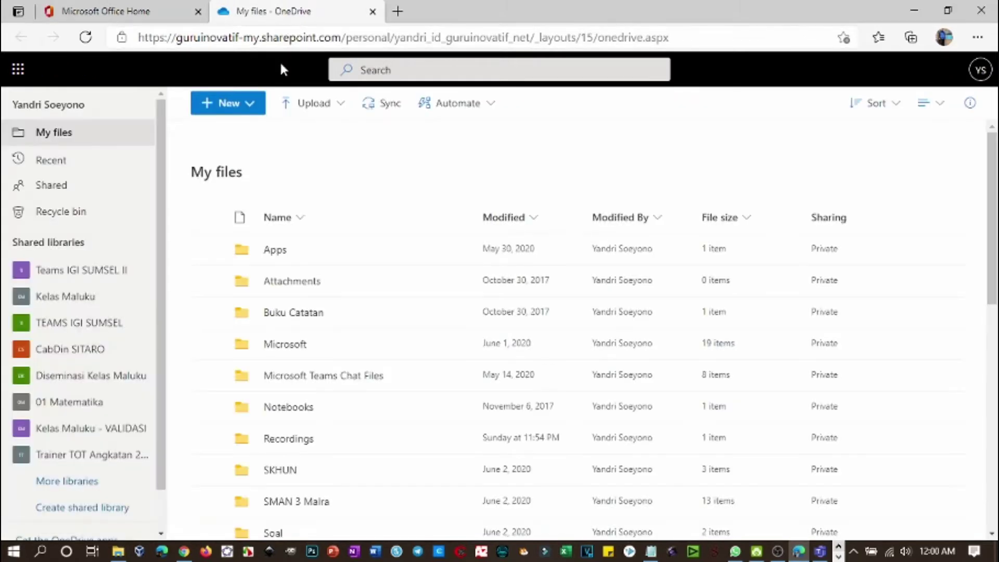
scroll(279, 285, "down", 3)
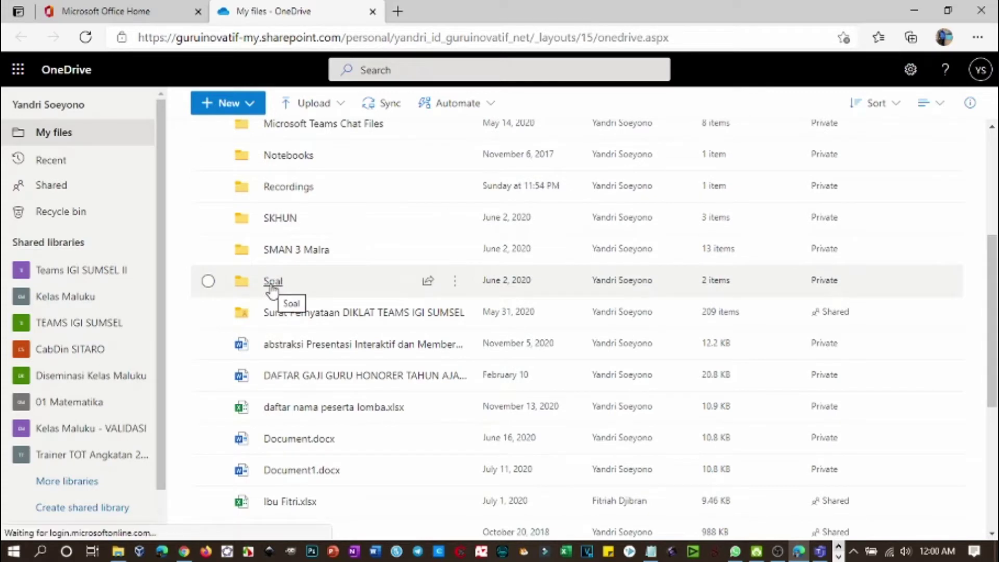
left_click(272, 284)
mouse_move(271, 290)
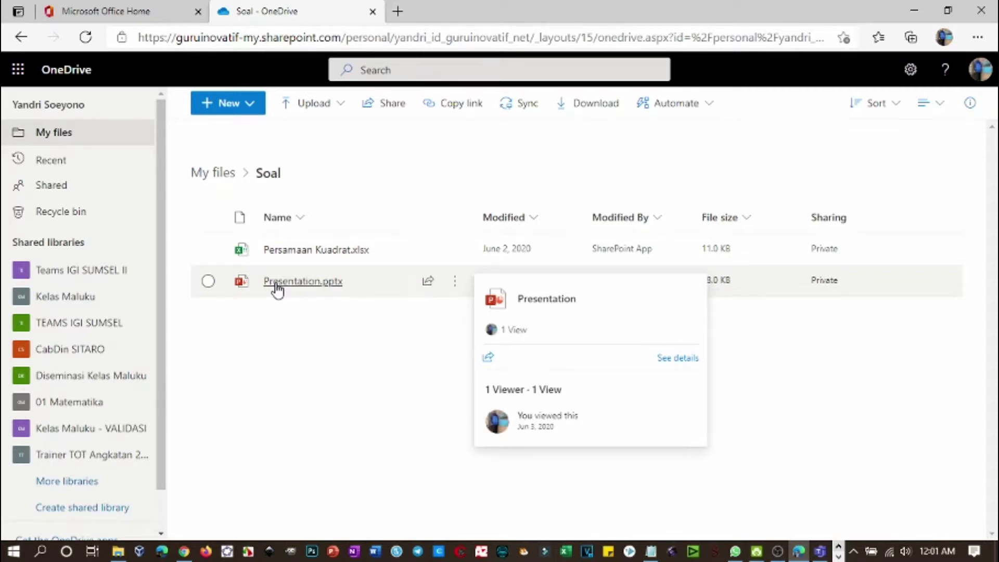
- Create a new Forms for Excel file named Soal 01 in the Soal folder
left_click(249, 109)
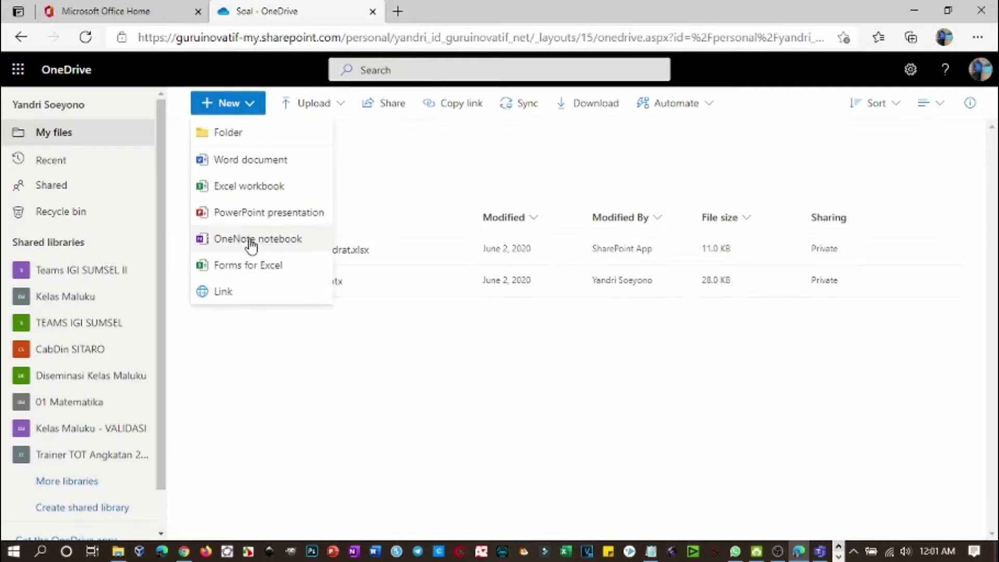
left_click(253, 270)
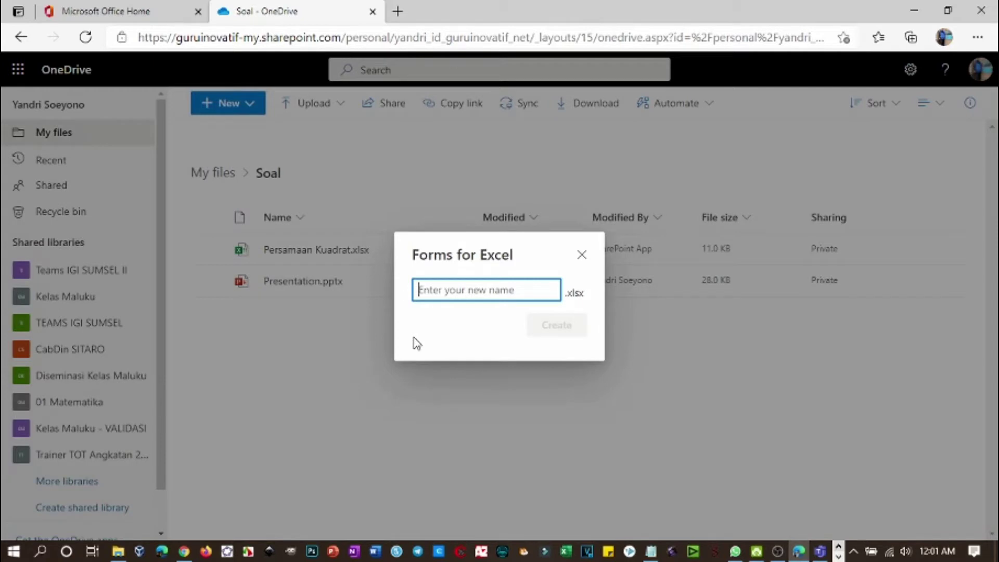
type("Soal")
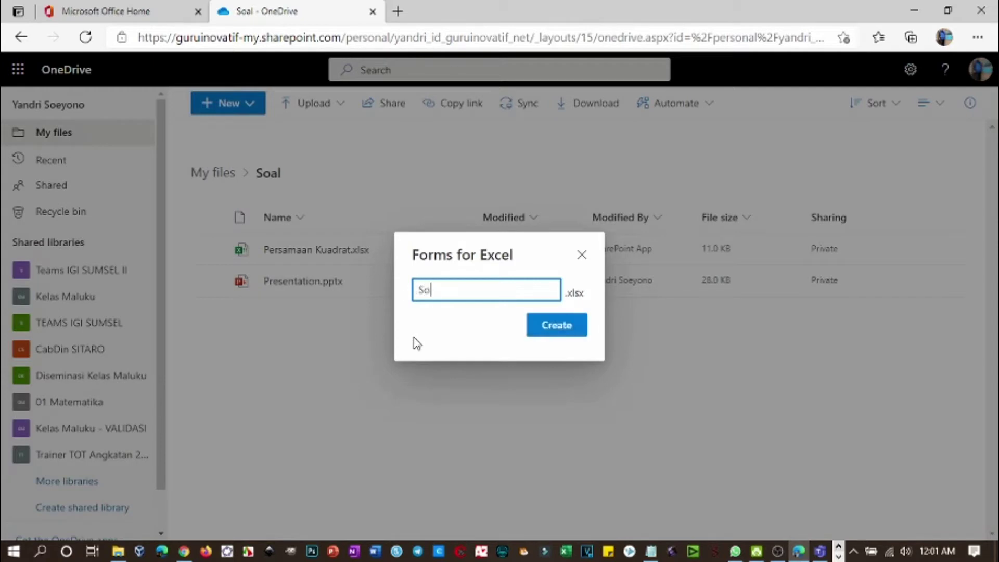
type(" 01")
left_click(563, 328)
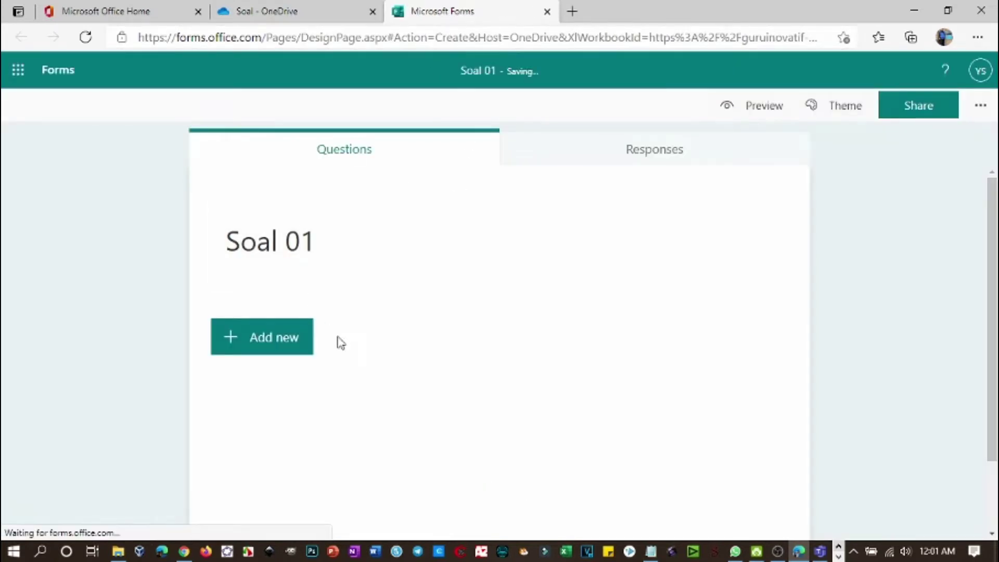
- Add a choice question to the form reading "Apa nama ibu kota Provinsi Maluku"
left_click(281, 344)
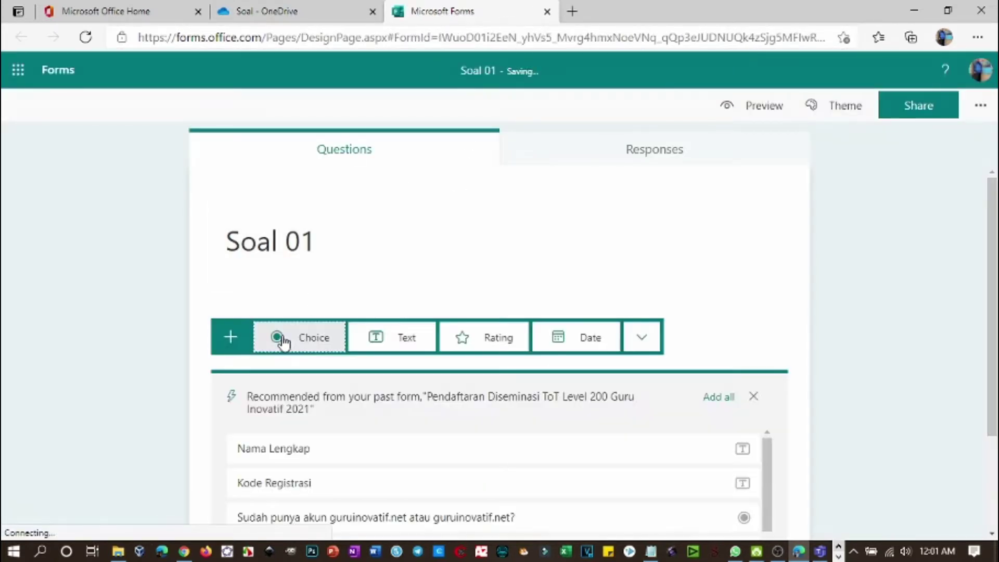
left_click(315, 338)
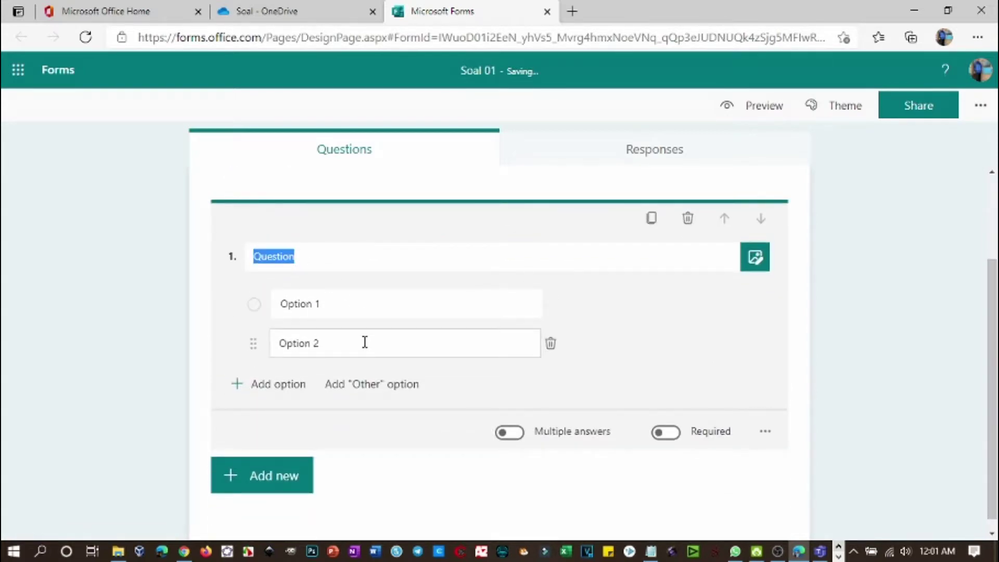
type("Ap")
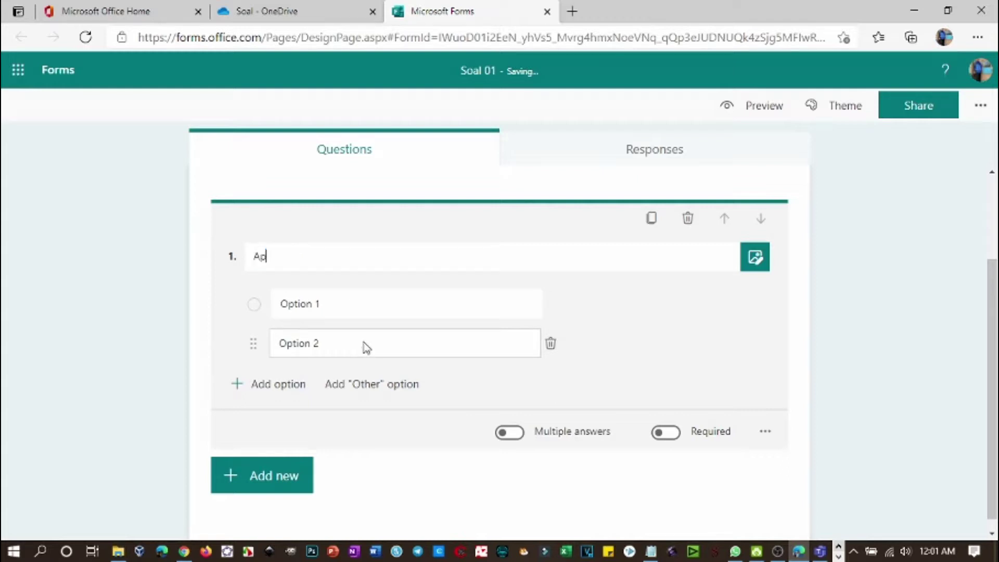
type("a nama ibu kota Provinsi Maluku")
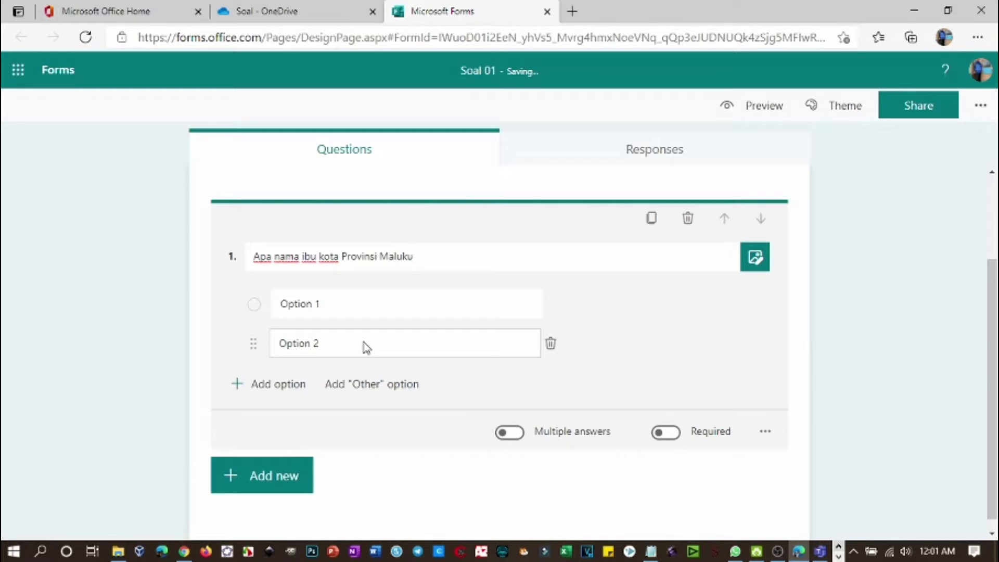
- Fill question 1's answer options with Ambon and Langgur and make the question required
left_click(347, 311)
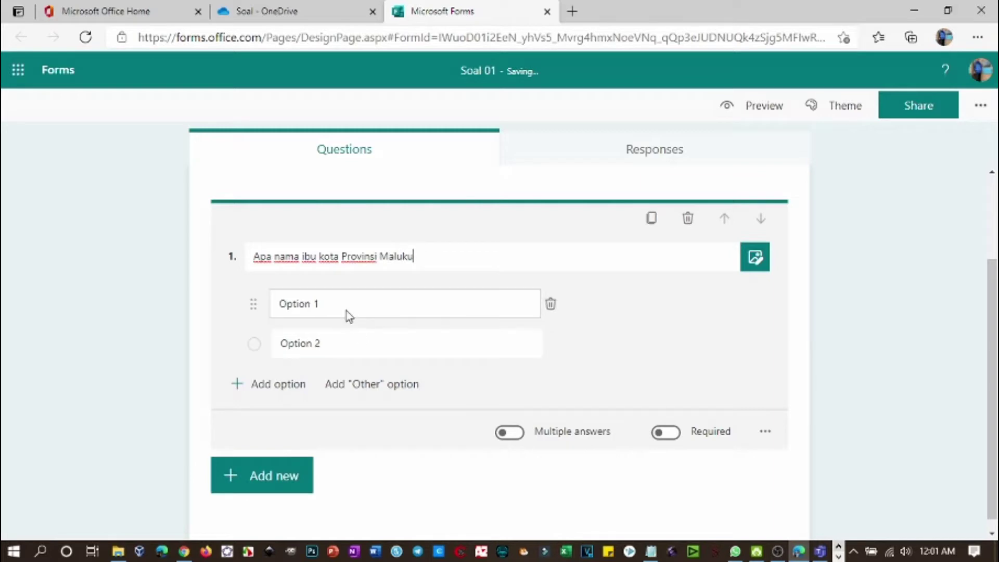
type("Ambon")
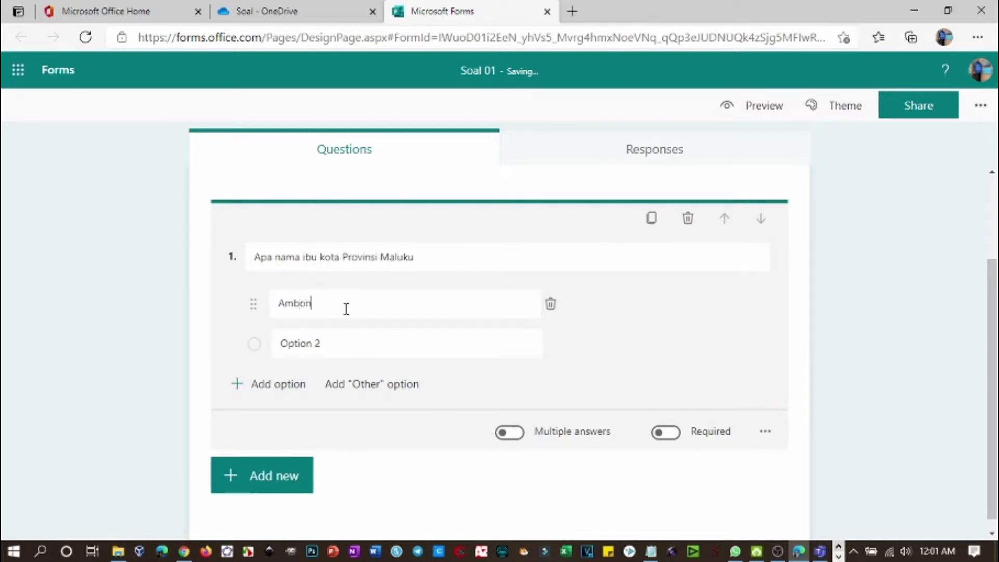
key("Tab")
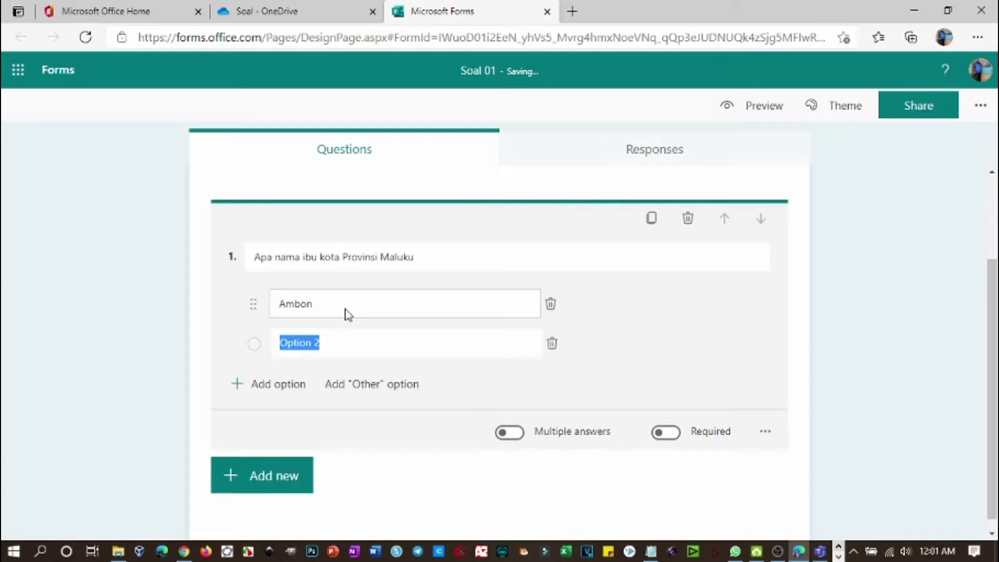
type("Langgur")
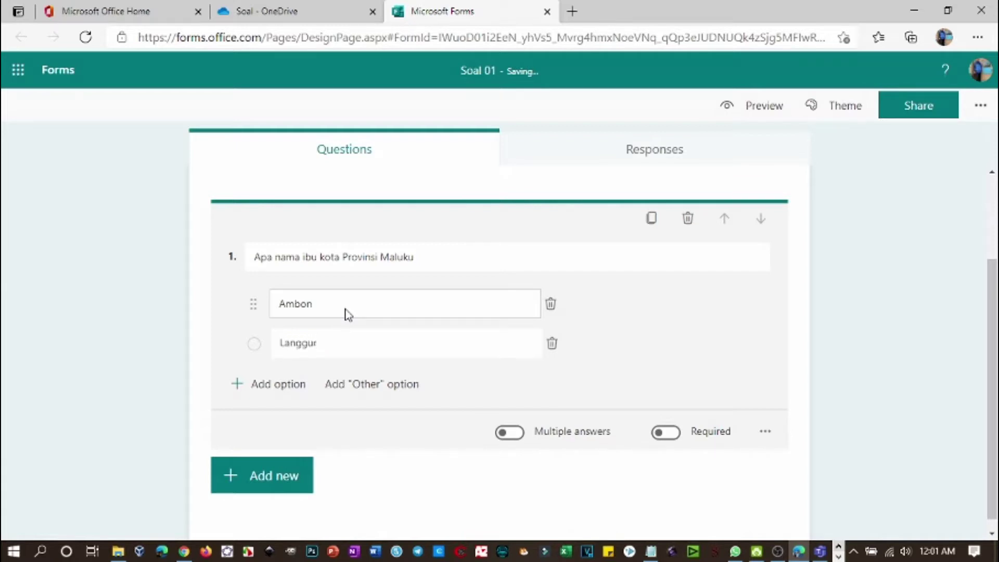
left_click(663, 441)
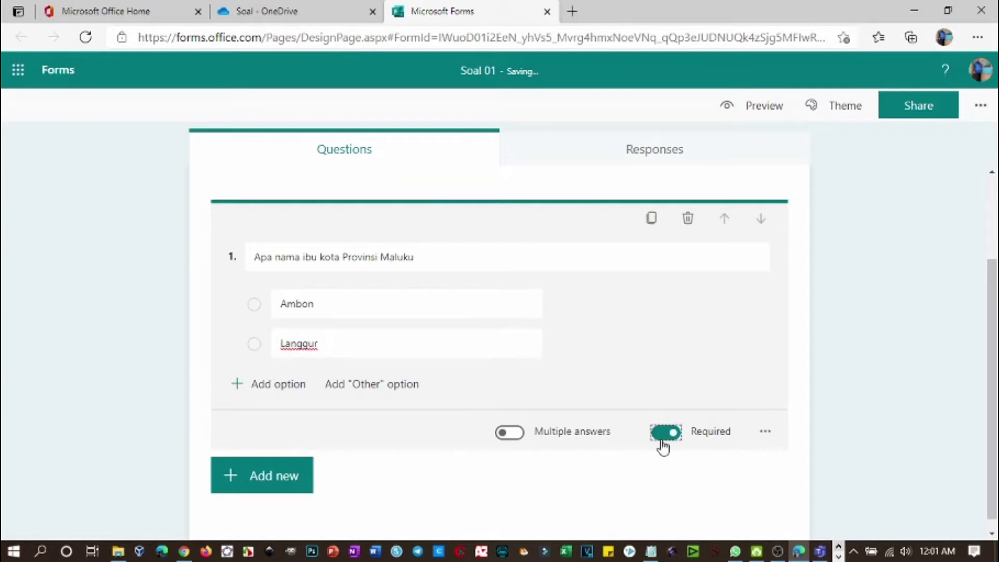
- Add a second choice question reading "Siapa nama Presiden RI saat ini"
left_click(277, 473)
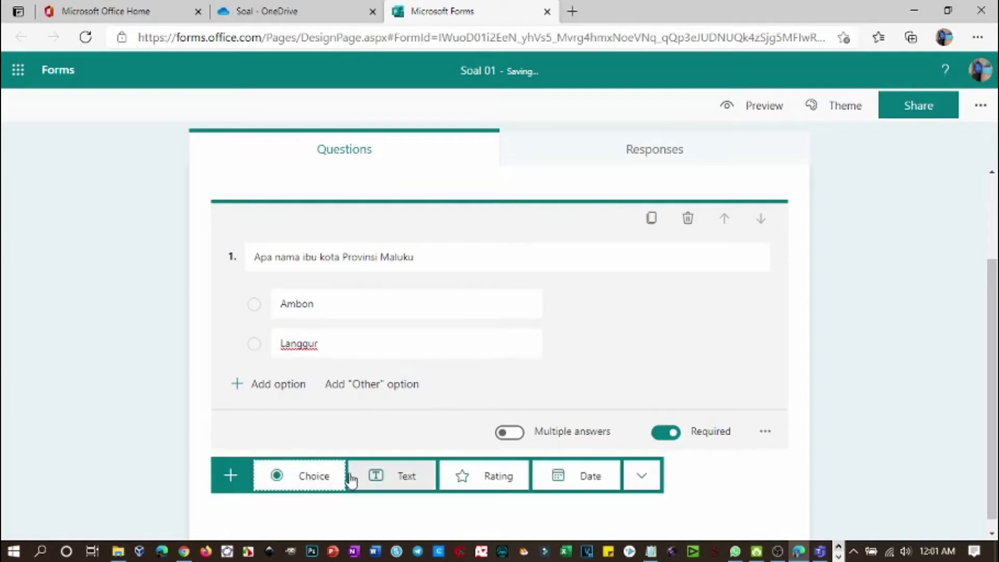
left_click(311, 477)
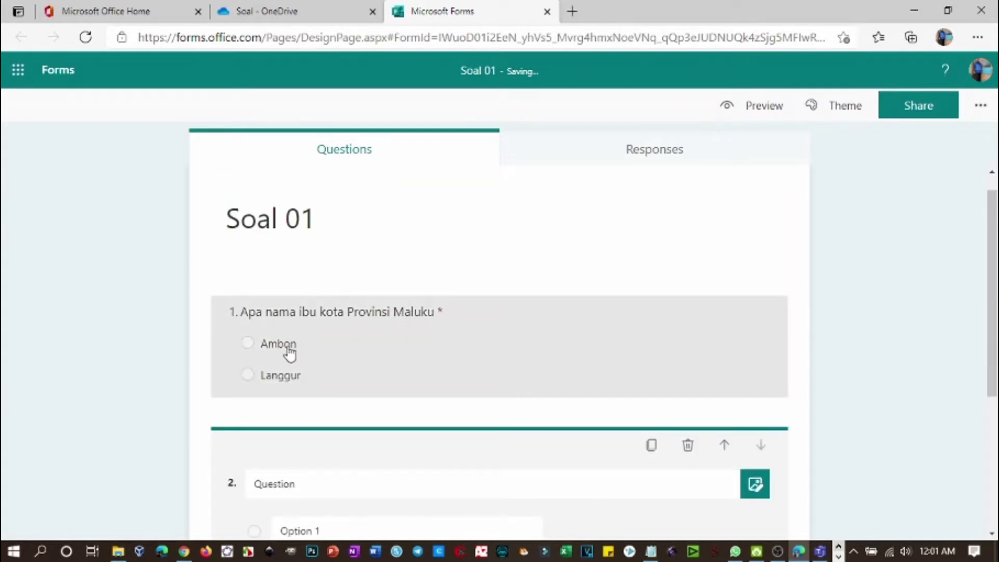
left_click(307, 429)
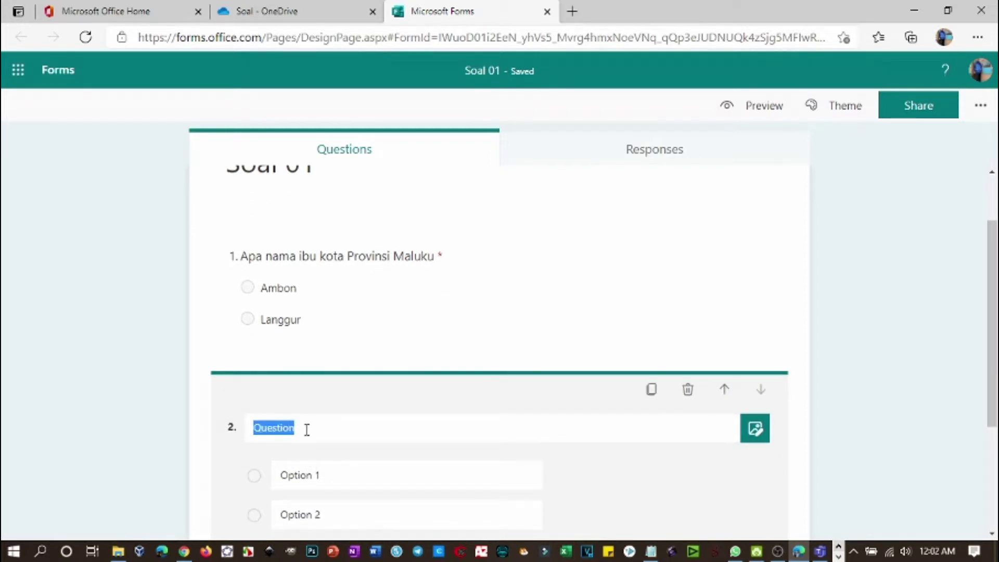
type("Siap ")
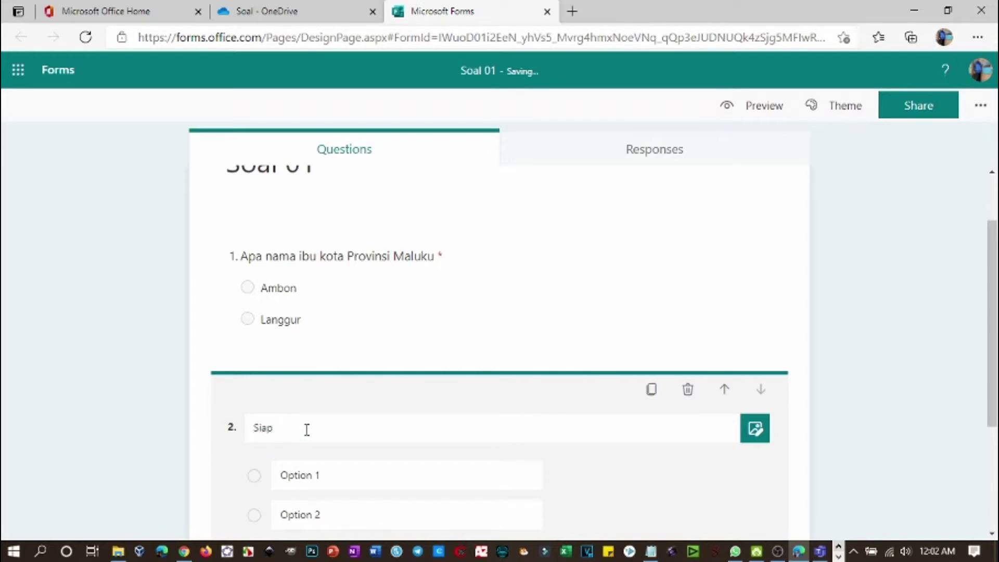
type("a nama Presiden RI")
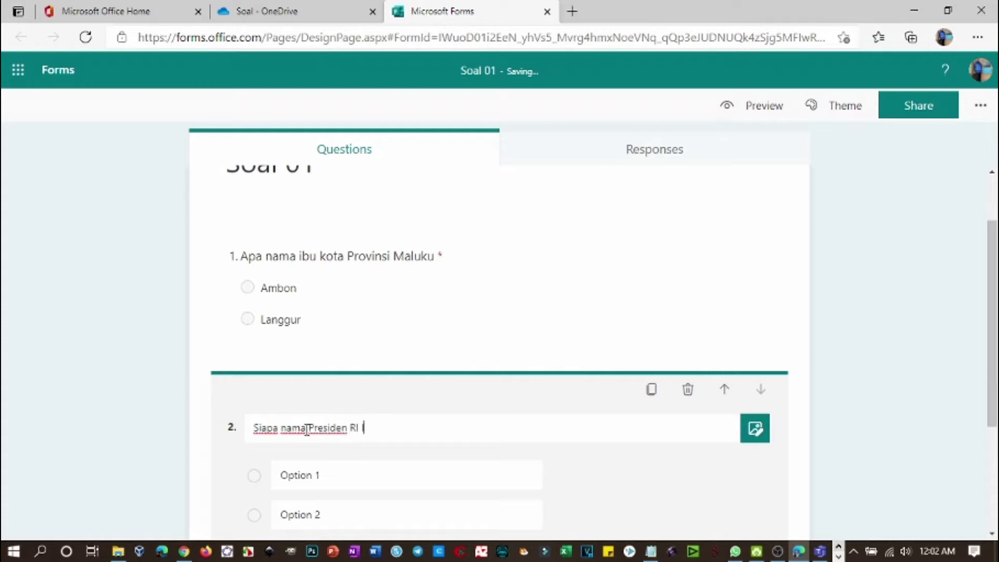
type(" saat ini")
- Fill question 2's first option with the form author's first name and the second with Joko Widodo, and review both questions
left_click(326, 474)
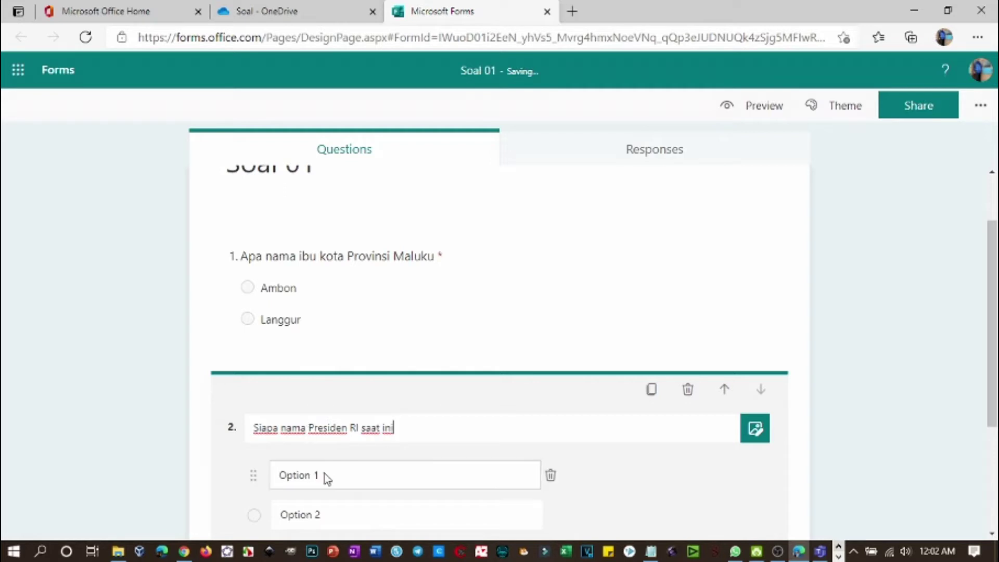
type("Yandi")
type("i")
key("Tab")
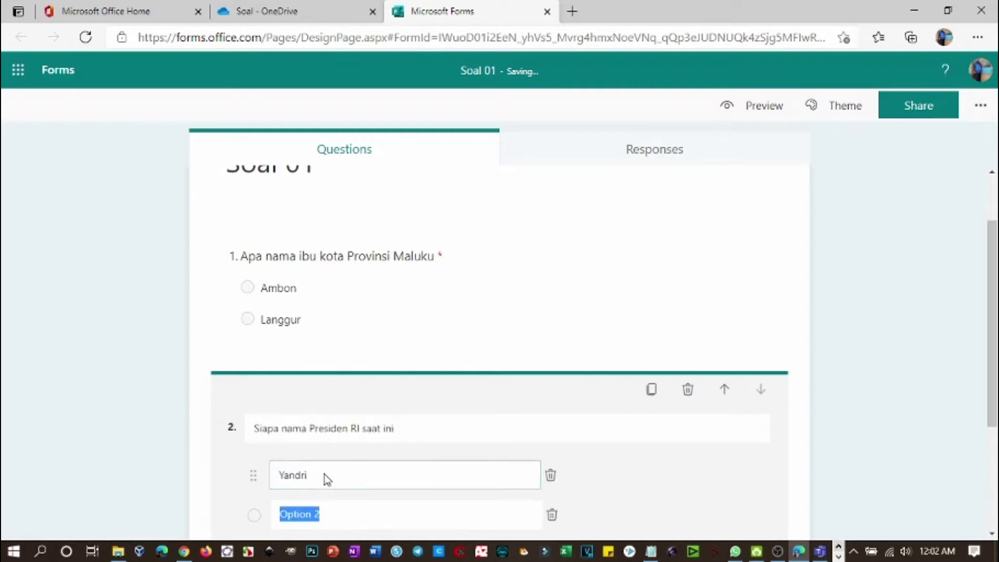
type("Joko Widodo")
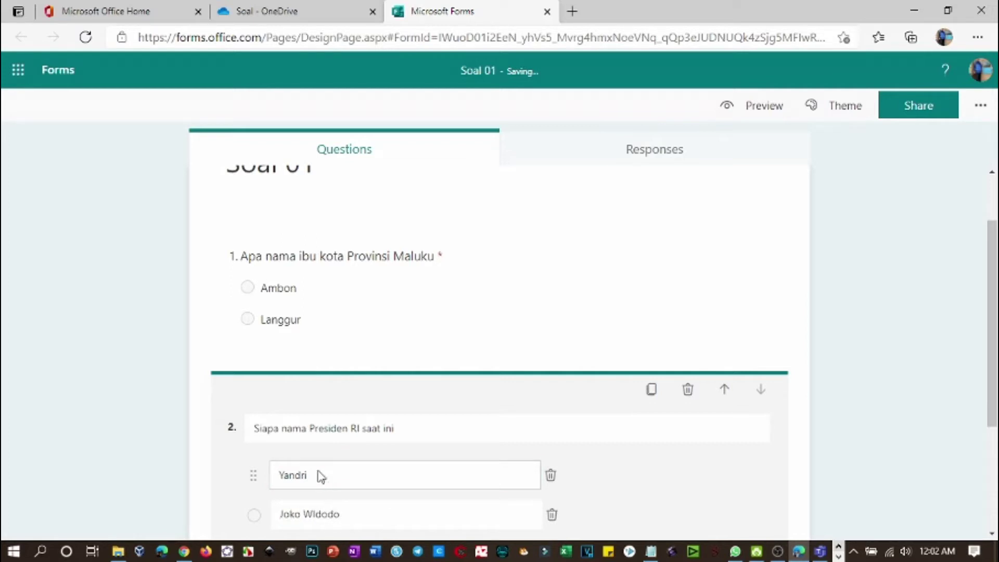
scroll(504, 462, "down", 3)
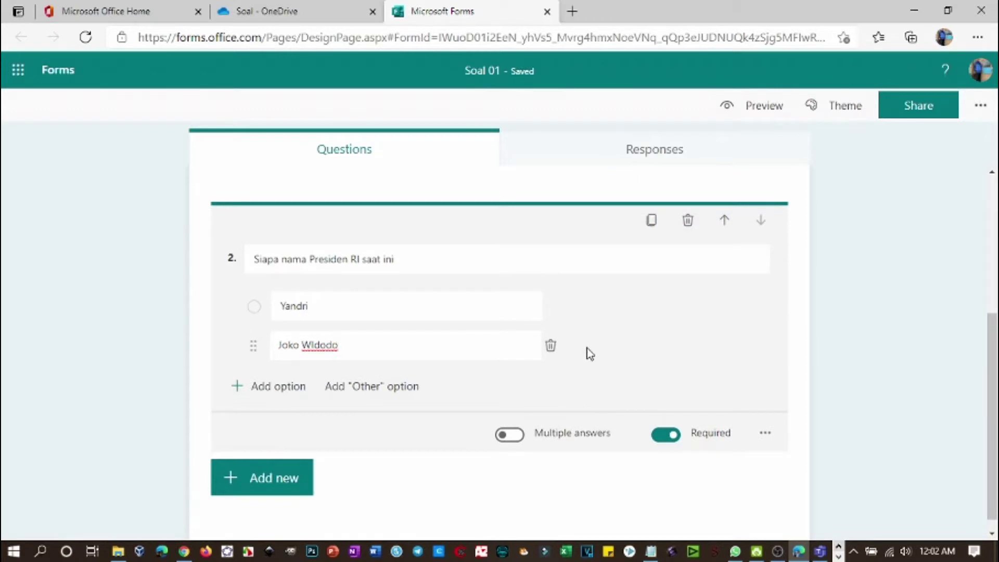
scroll(588, 350, "up", 3)
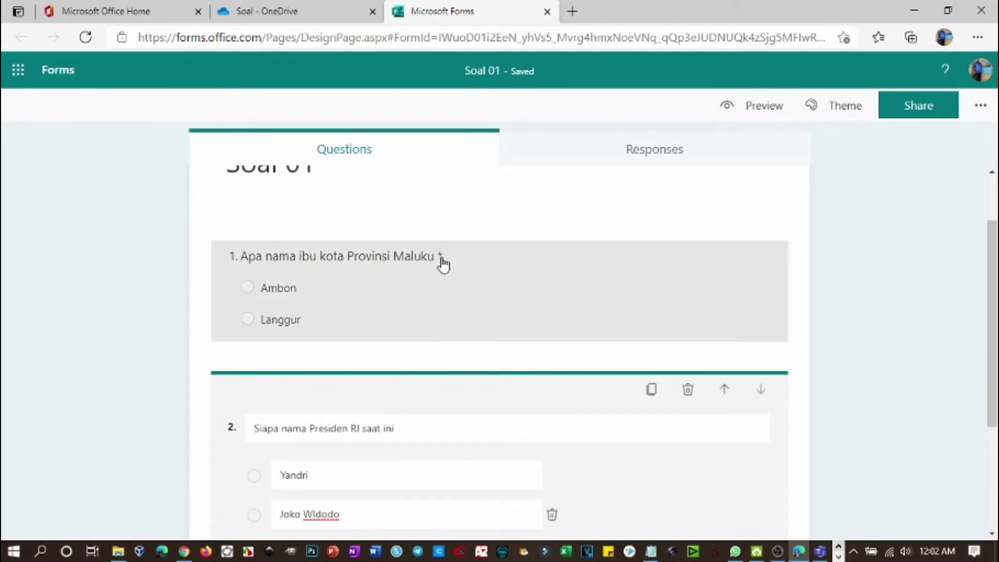
scroll(265, 246, "up", 2)
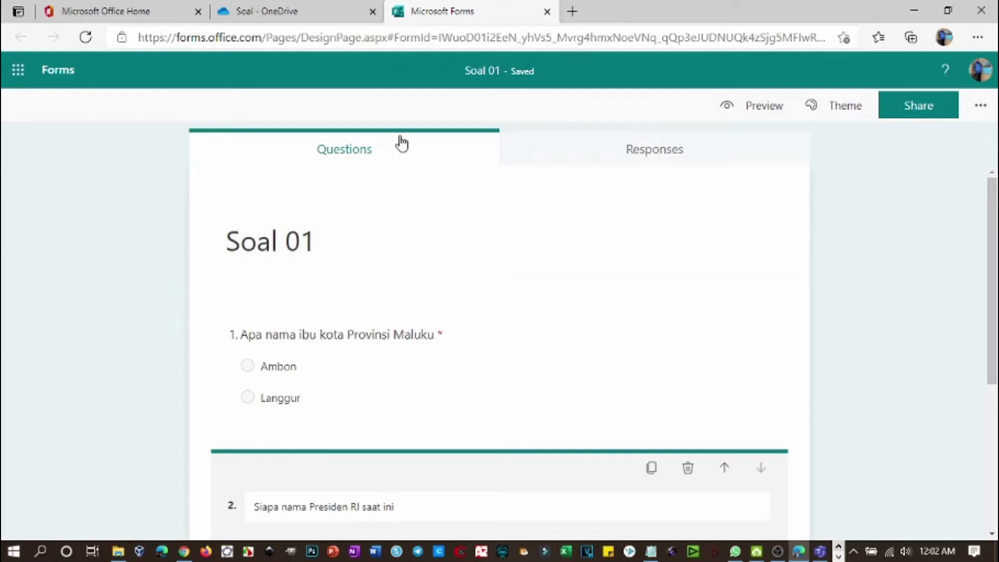
- Return to the Soal folder in OneDrive and create another Forms for Excel file named Soal 02
left_click(311, 13)
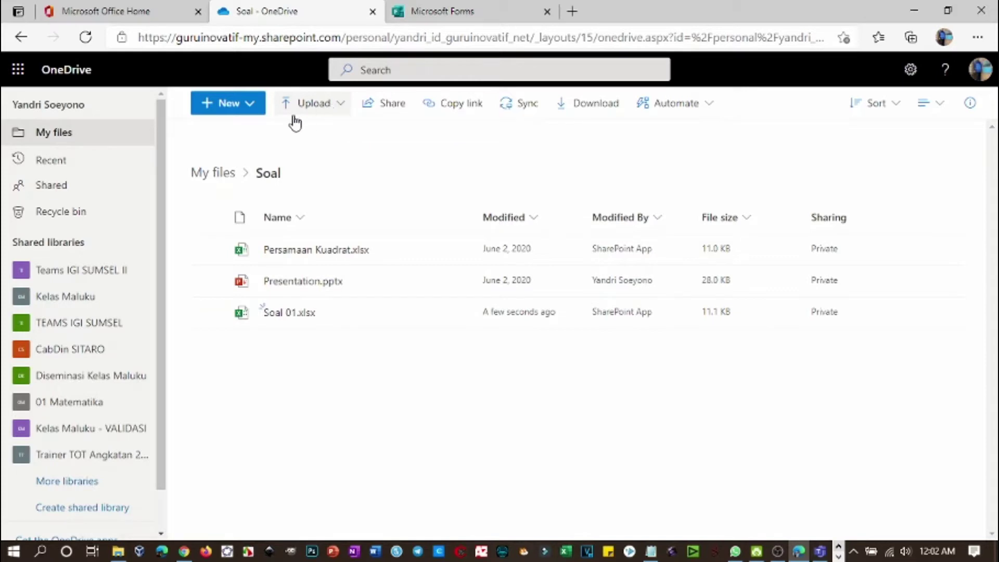
left_click(252, 106)
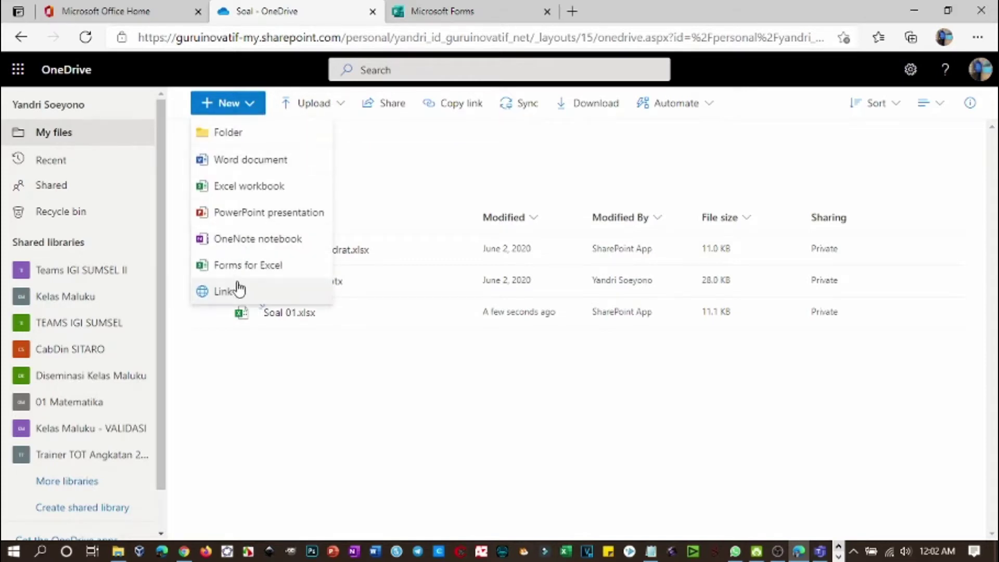
left_click(237, 265)
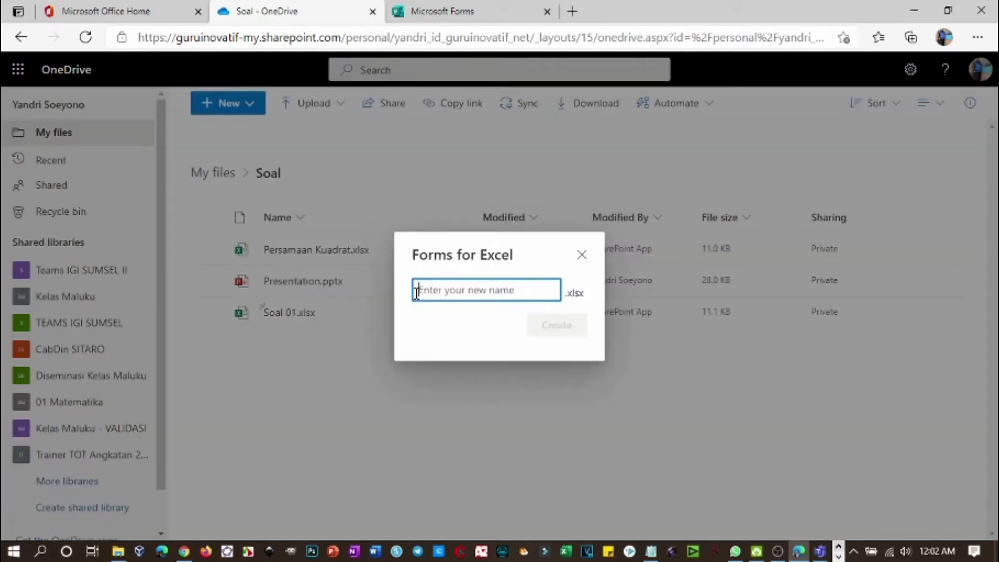
type("Soal 02")
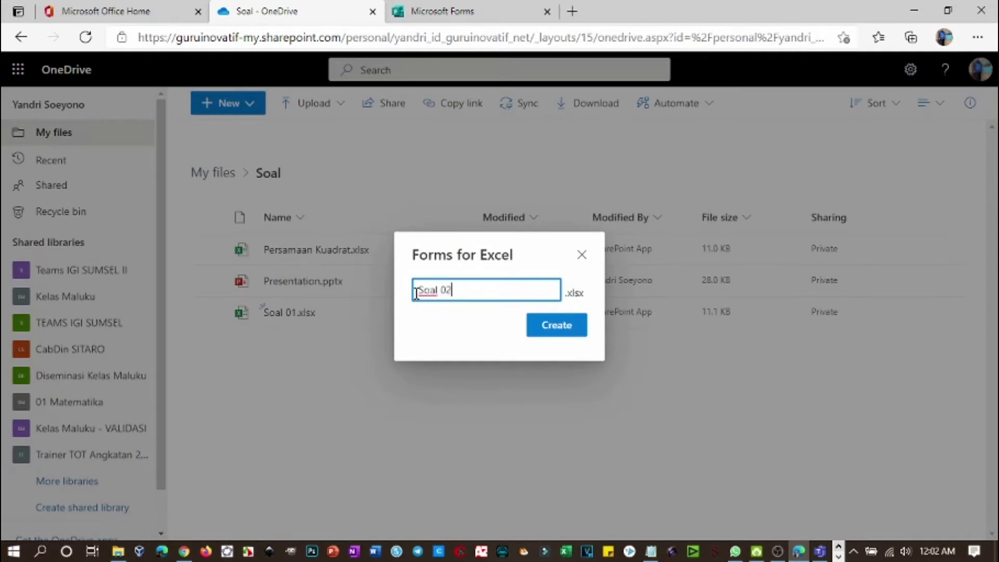
left_click(544, 333)
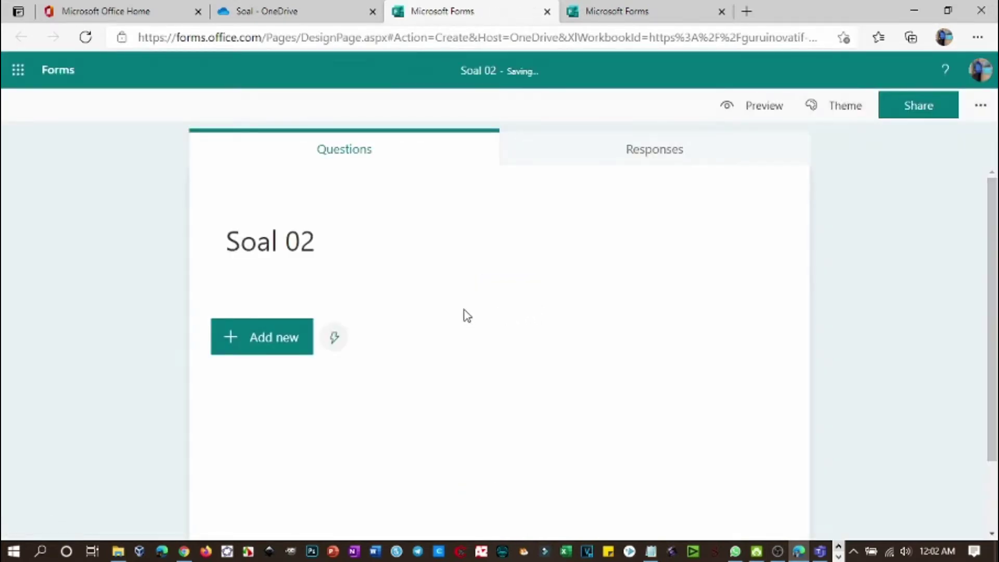
- Add a choice question reading "Apa makanan kesukaan" followed by the form author's first name
left_click(266, 352)
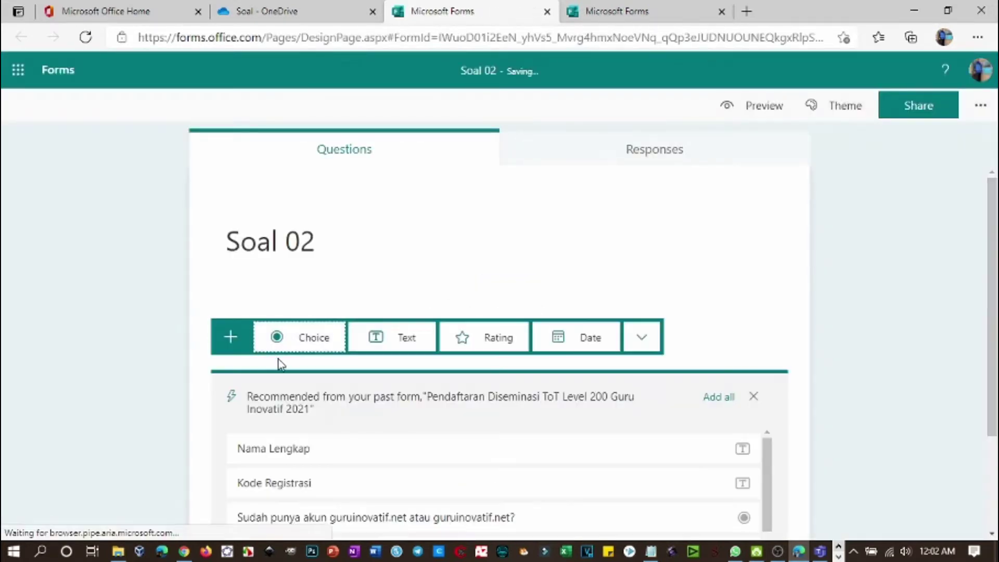
left_click(302, 343)
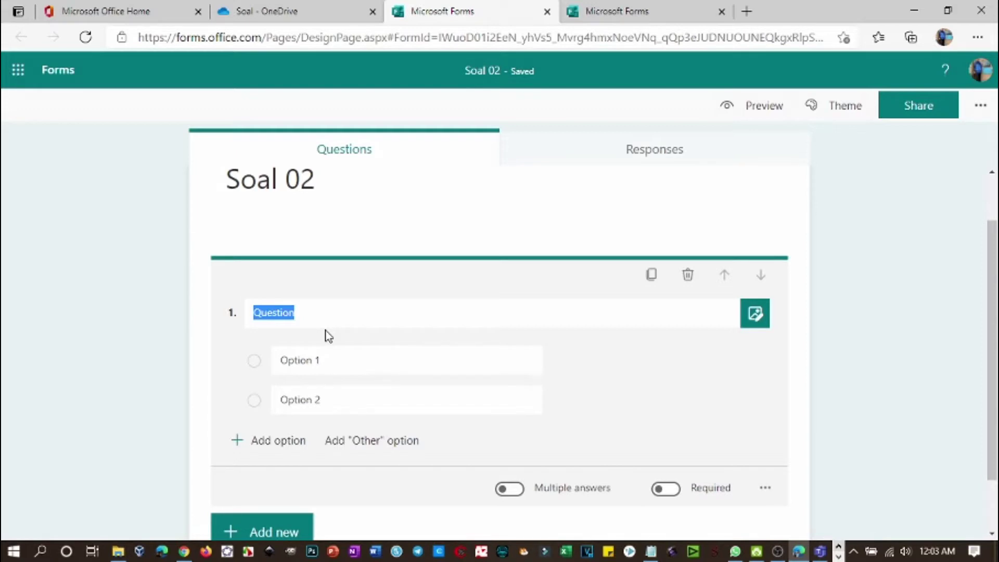
type("Apa makanan")
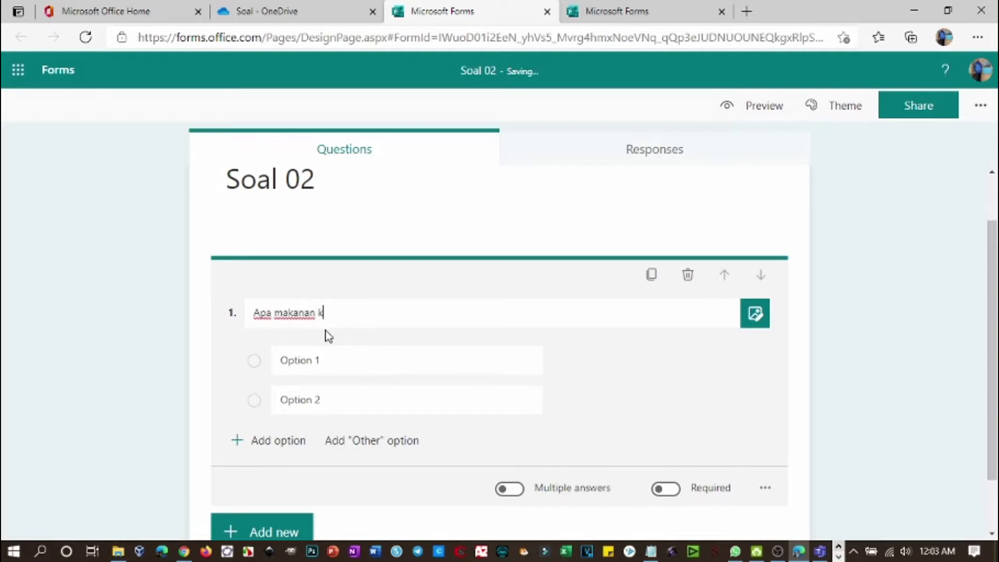
type(" kesukaan Yandri")
- Fill question 1's answer options with Nasi goreng and Nasi Pete and make the question required
left_click(350, 358)
type("Nasi goreng")
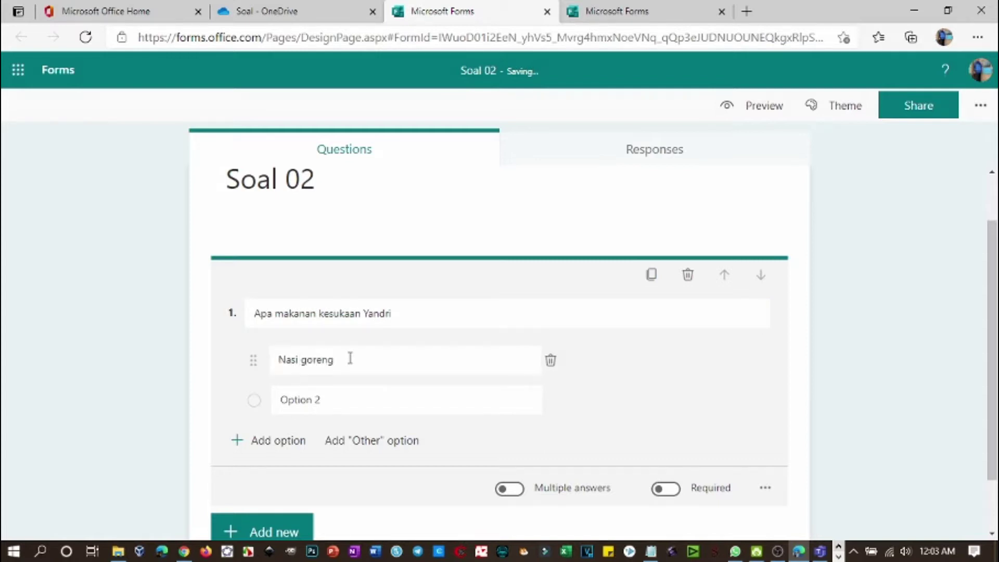
left_click(363, 408)
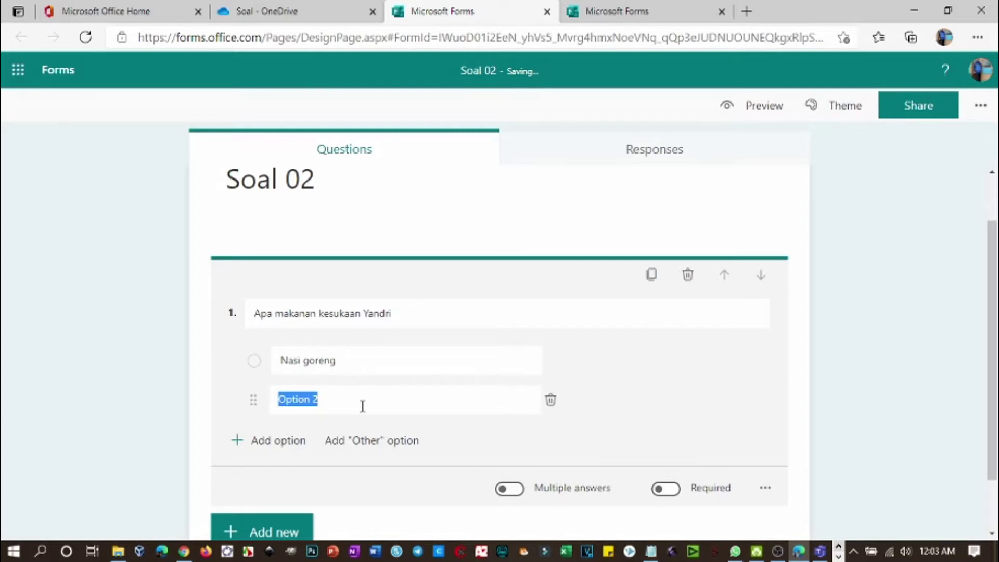
type("Nasi Pete")
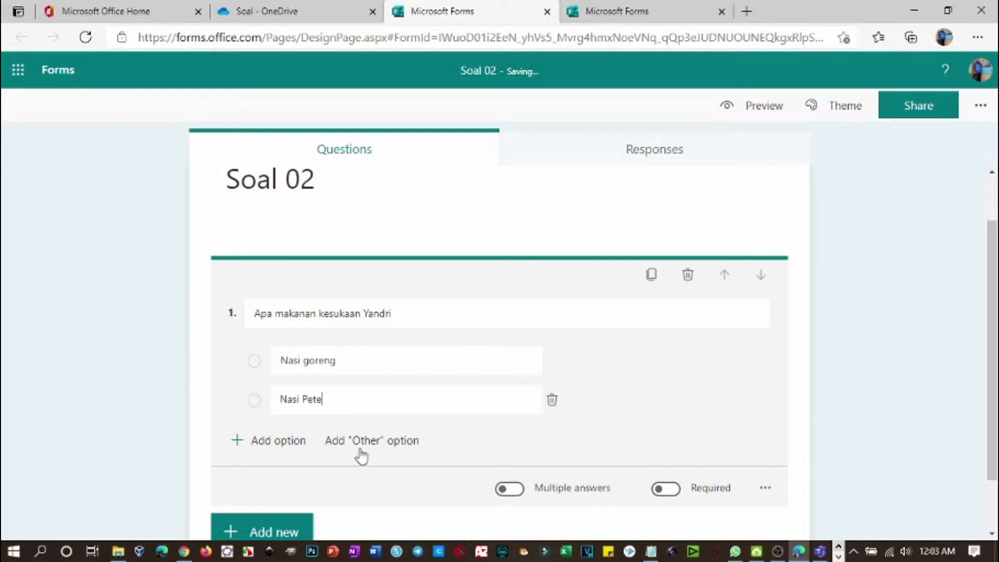
scroll(468, 475, "down", 1)
left_click(666, 433)
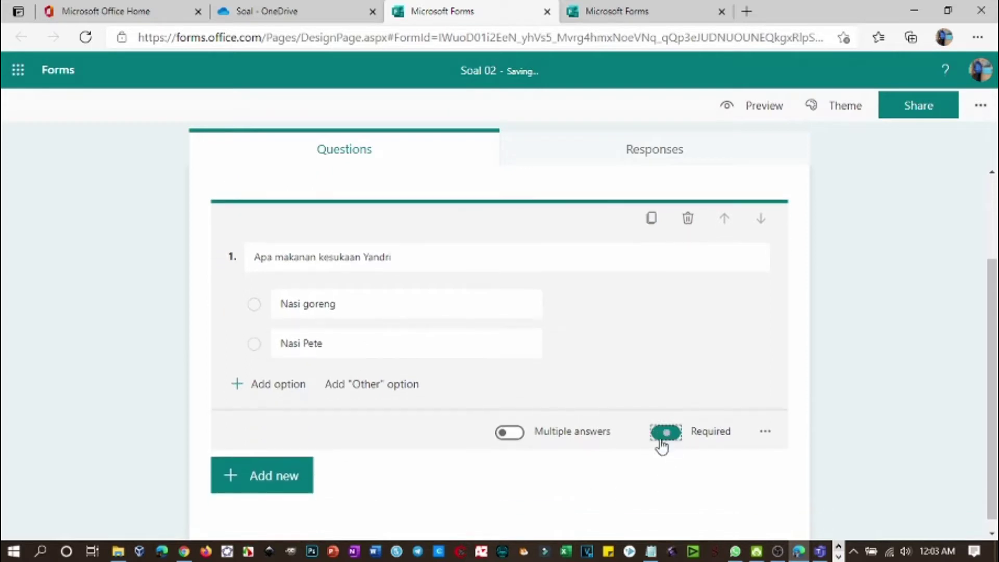
- Add a second choice question reading "Siapa nama Master Trainer Microsoft yang dikenal"
left_click(306, 477)
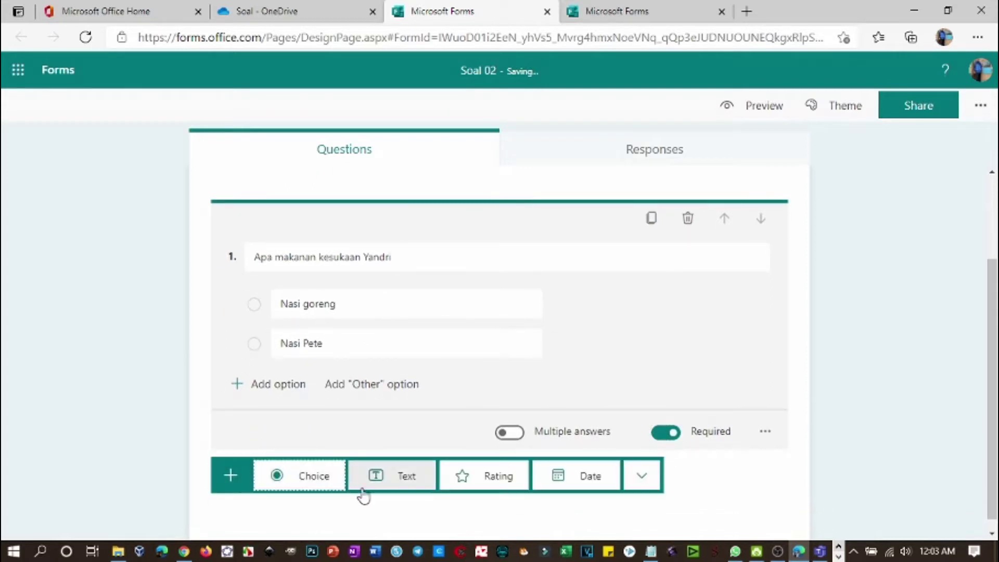
left_click(312, 475)
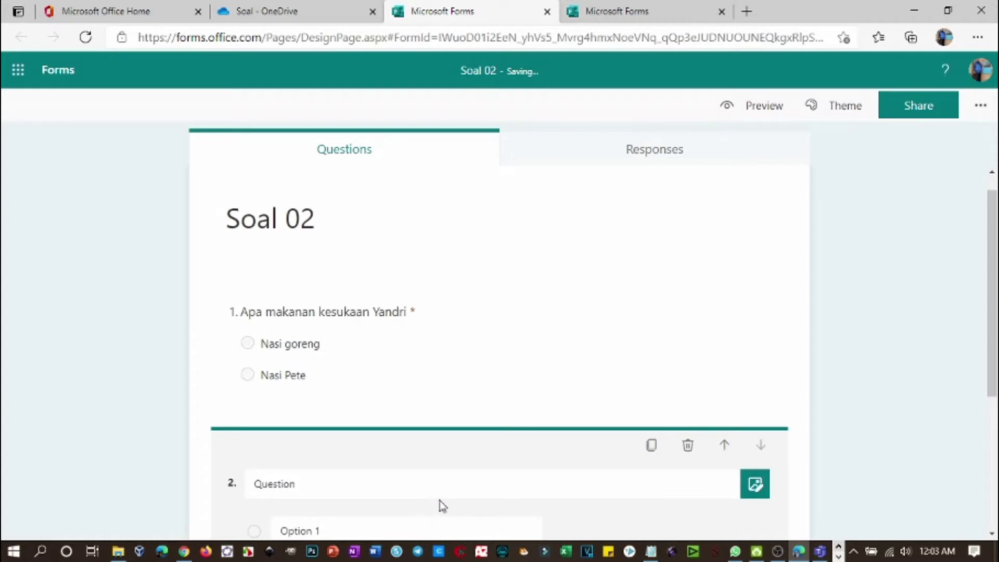
left_click(438, 479)
type("Siapa nama Master")
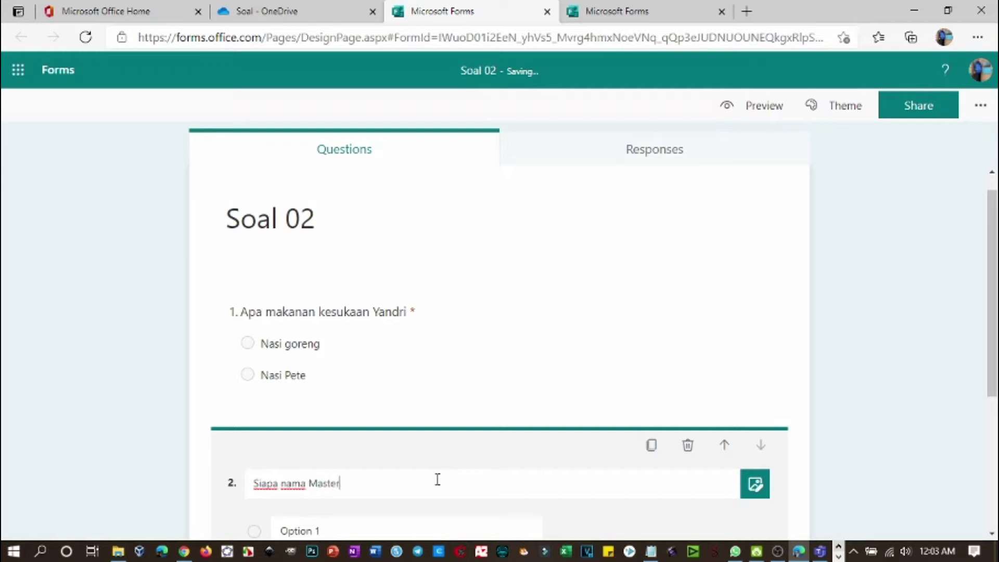
type(" 1rainer")
type("Microsoft yang dikenal")
- Fill question 2's first option with the form author's first name and the second with Triumph, and close the question for editing
scroll(442, 476, "down", 3)
left_click(355, 354)
type("Yandr")
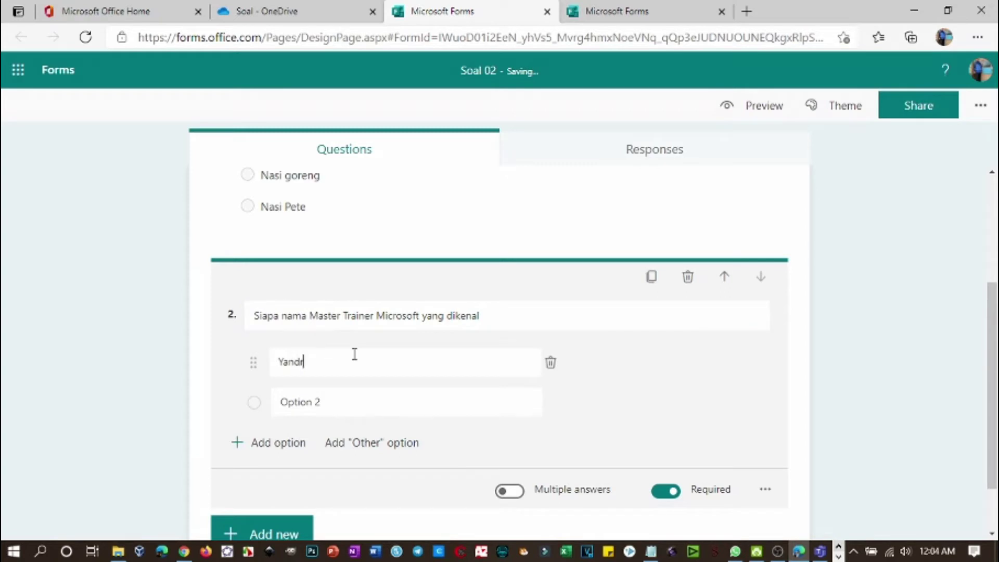
type("i")
key("Return")
type("M")
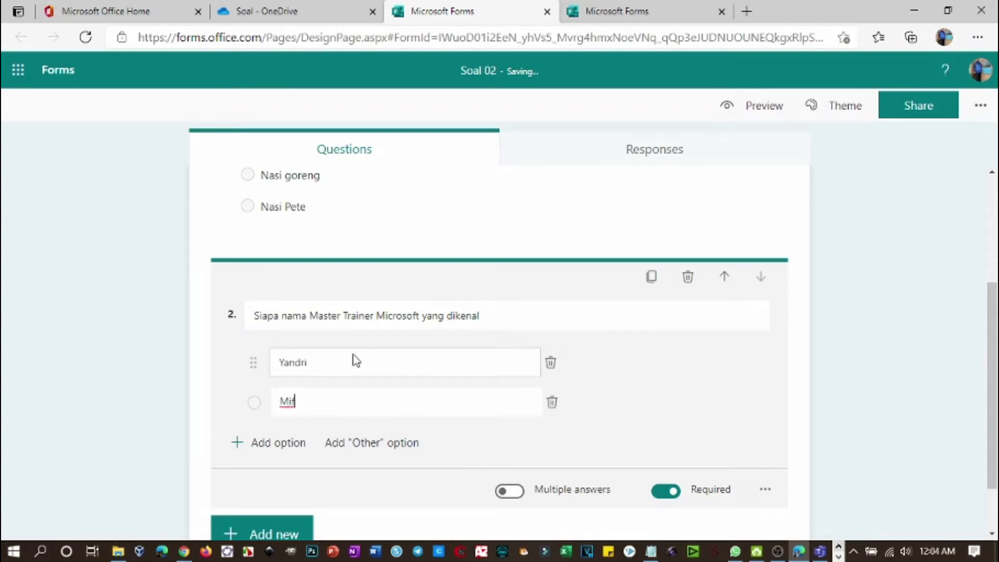
key("BackSpace")
key("BackSpace")
key("BackSpace")
type("Triumph")
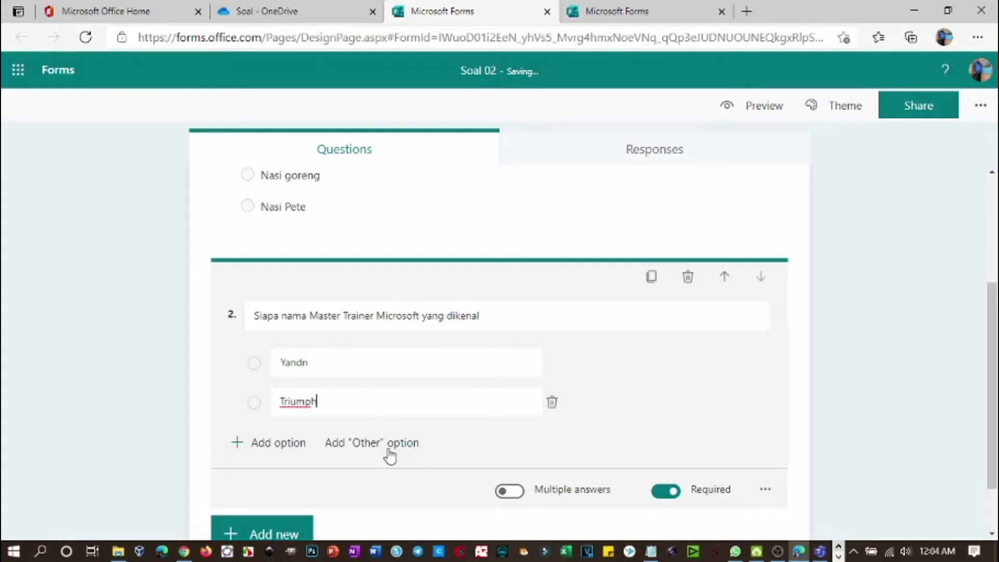
left_click(881, 344)
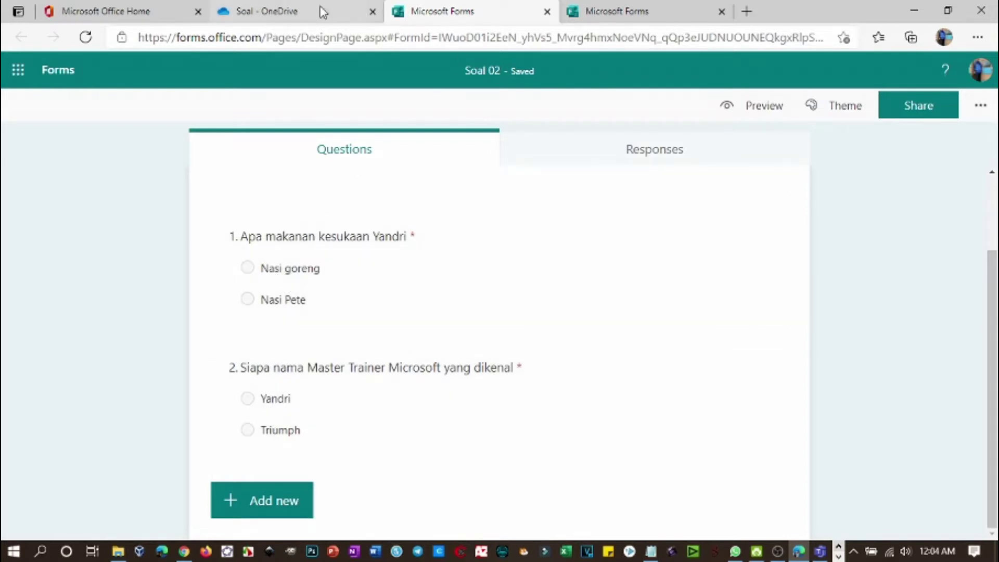
- Return to the Soal folder in OneDrive and open the Soal 01.xlsx workbook
left_click(286, 11)
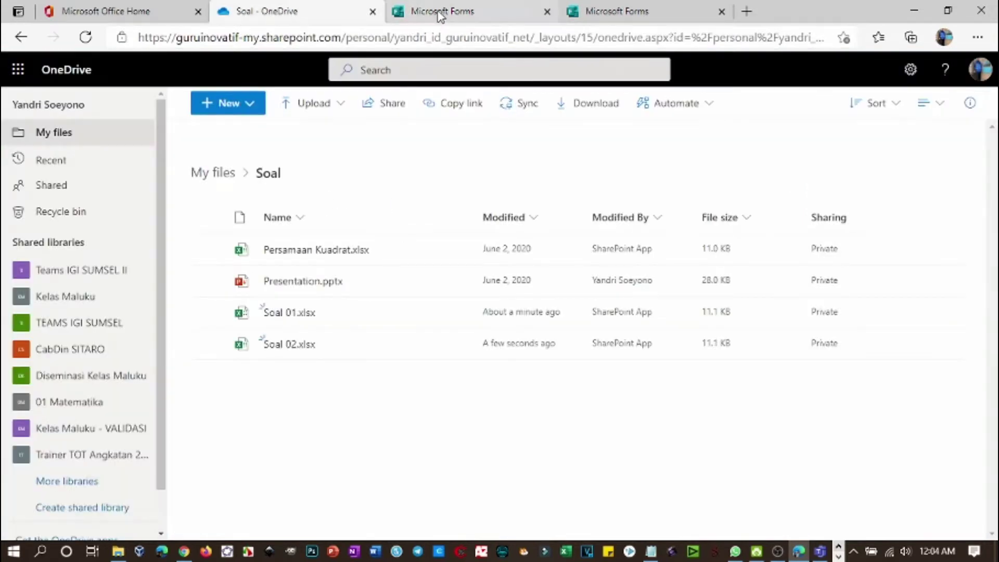
left_click(440, 15)
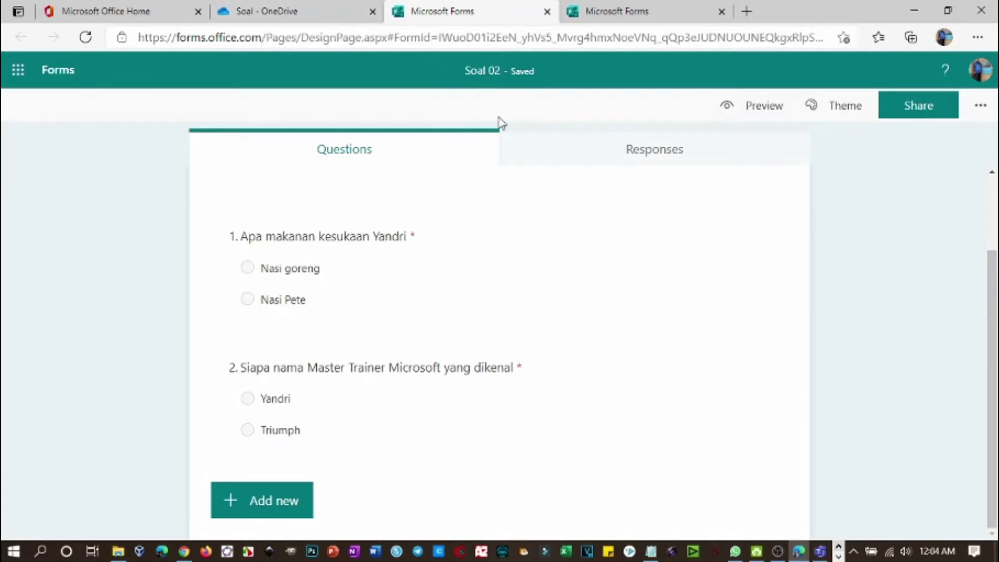
left_click(310, 9)
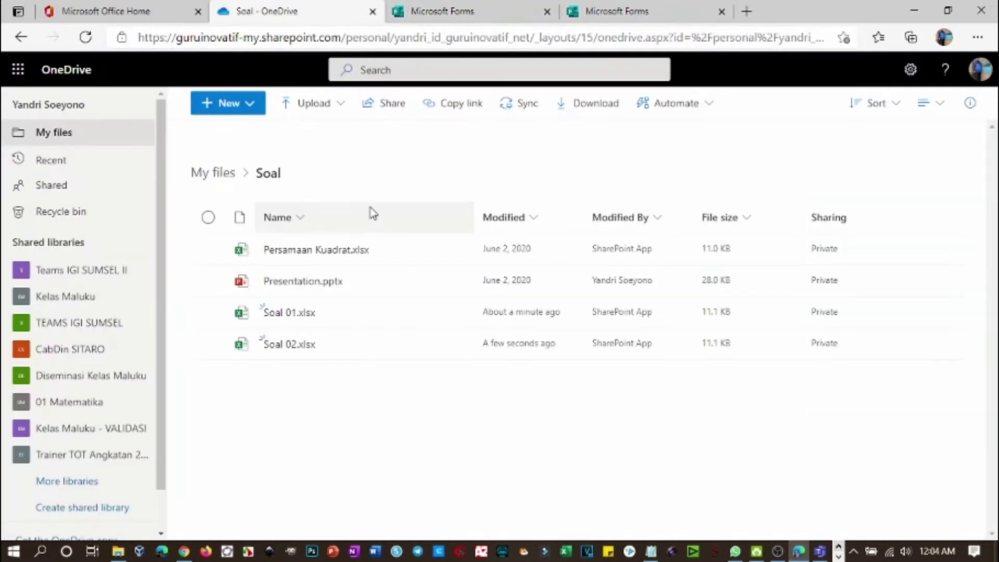
left_click(304, 318)
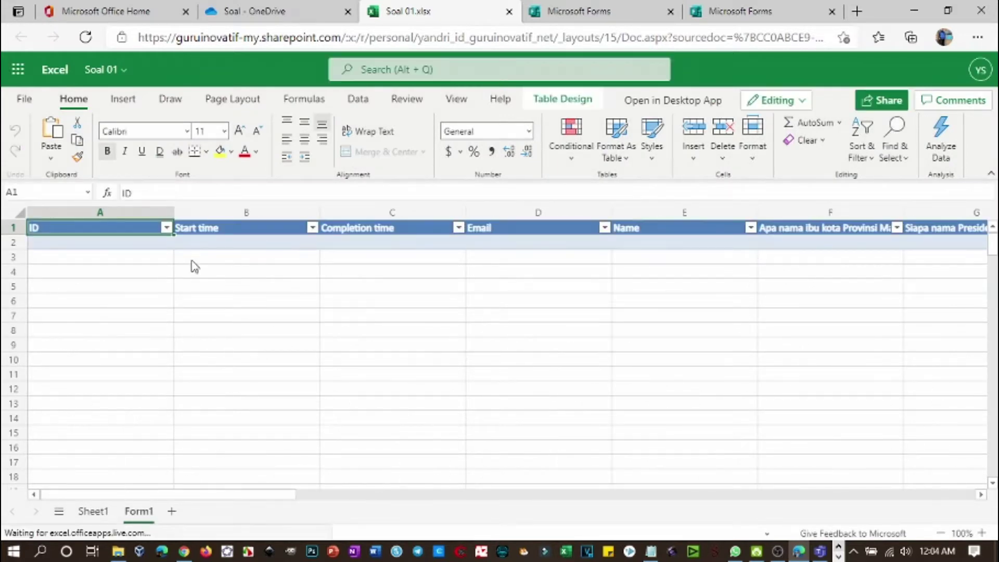
- Examine the response table's columns on the Form1 sheet, from ID through the last question
left_click(135, 246)
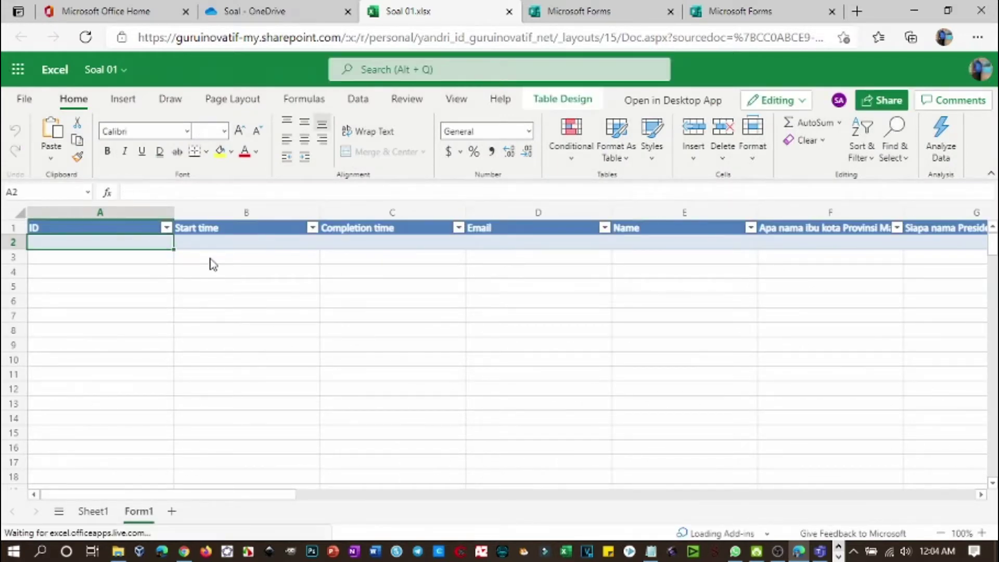
key("Right")
key("Right")
key("Right")
key("Right")
key("Right")
key("Right")
key("Right")
key("Right")
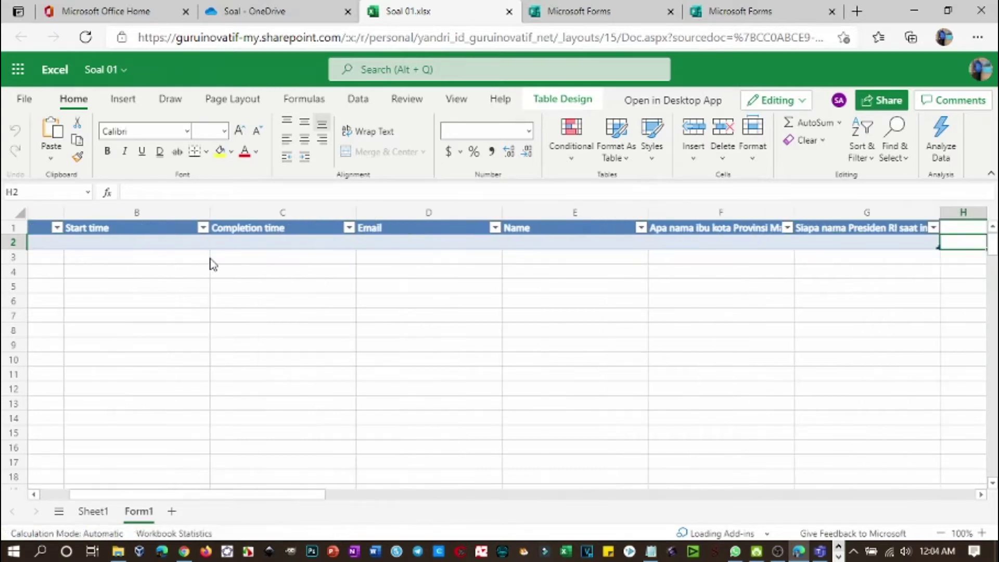
key("Right")
key("Right")
key("Right")
key("Right")
key("Right")
- Add the headers No 01 in H1 and No 02 in I1, directly after the last question column
key("Left")
key("Left")
key("Left")
key("Left")
key("Left")
key("Left")
key("Left")
key("Right")
key("Up")
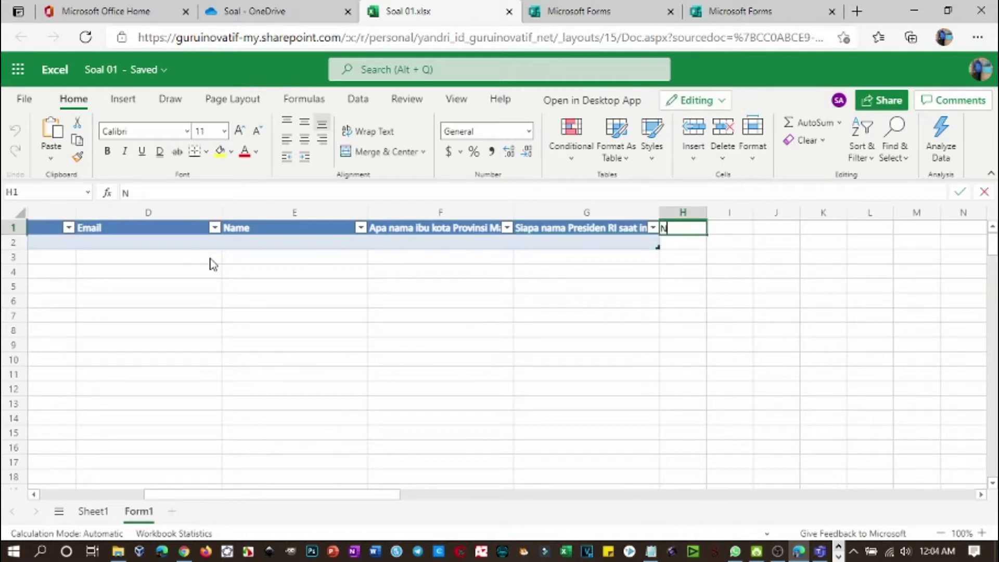
type("N")
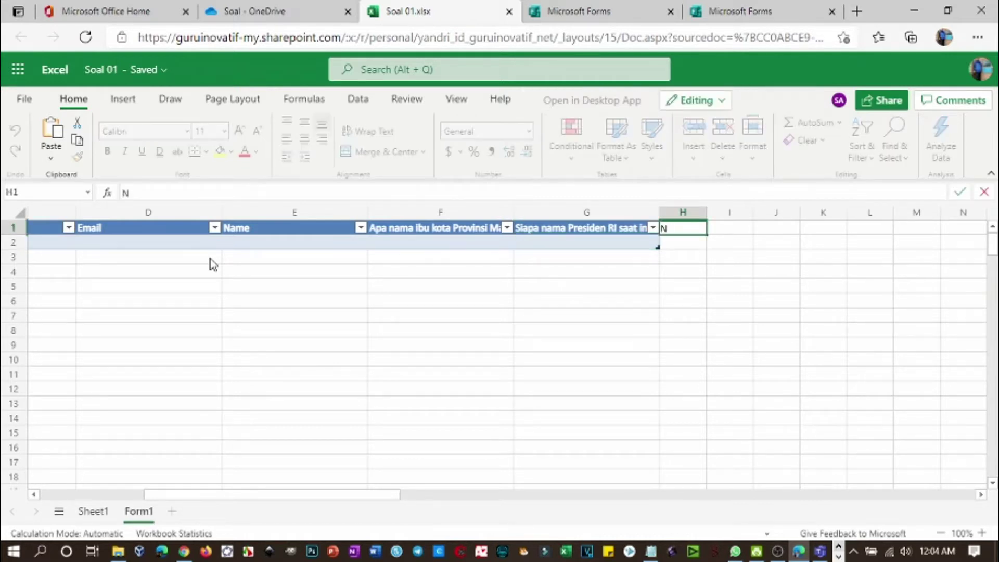
type("o 01")
key("Tab")
type("No")
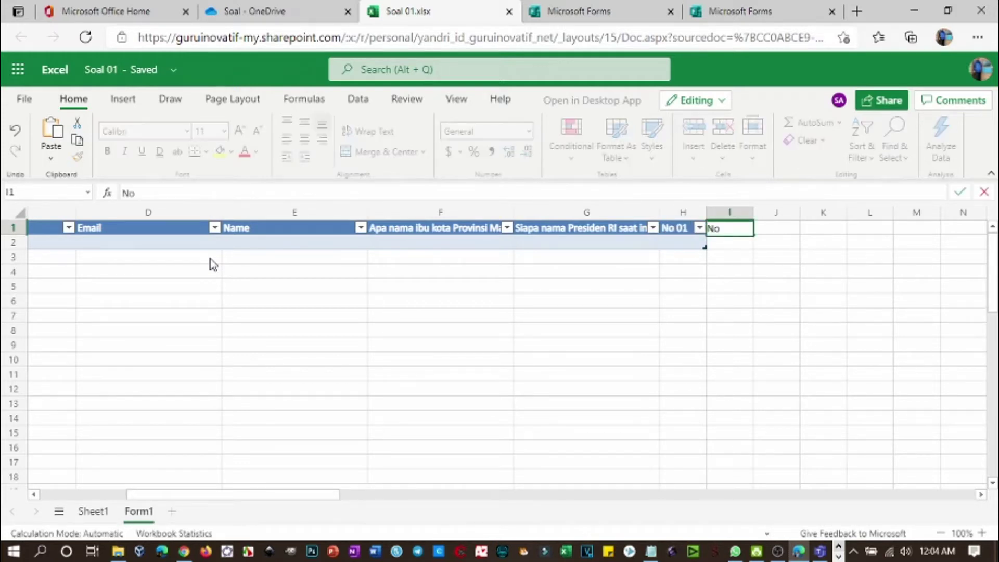
type(" 02")
key("Return")
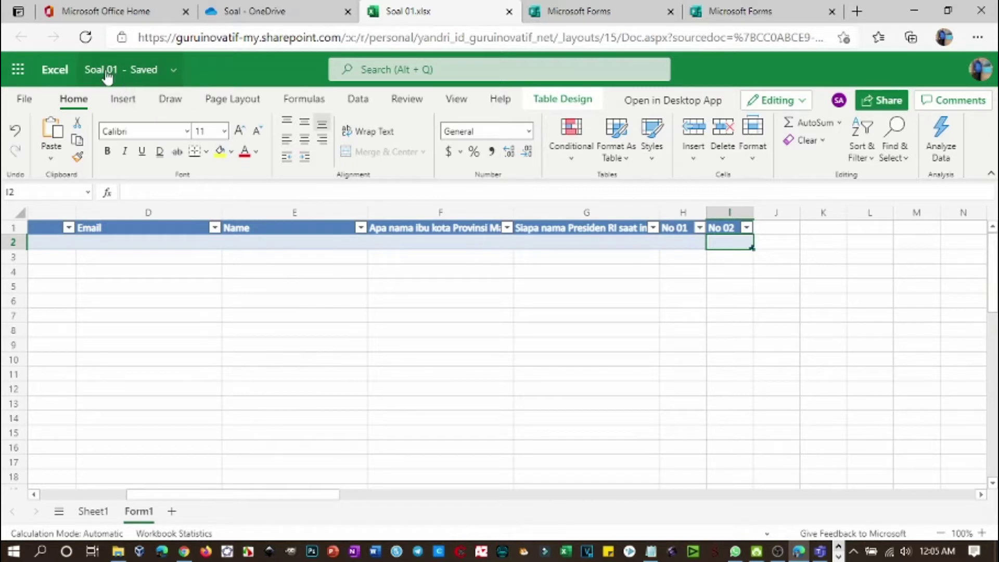
- Add the header Soal No 01 in cell J1
left_click(783, 231)
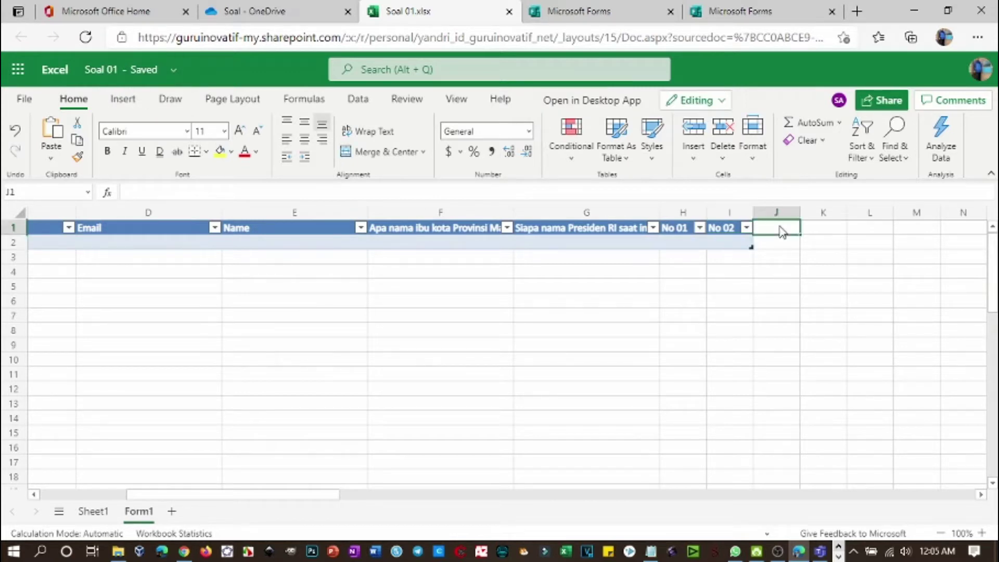
type("Soal No 01")
key("Return")
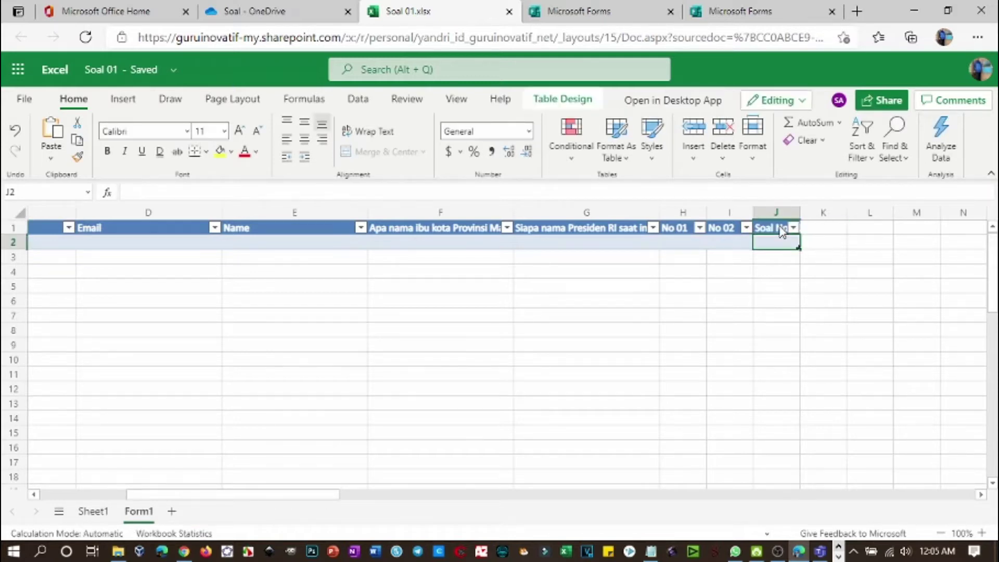
- Check question 1's answer options in the Soal 01 form and return to the Soal 01 workbook
left_click(436, 244)
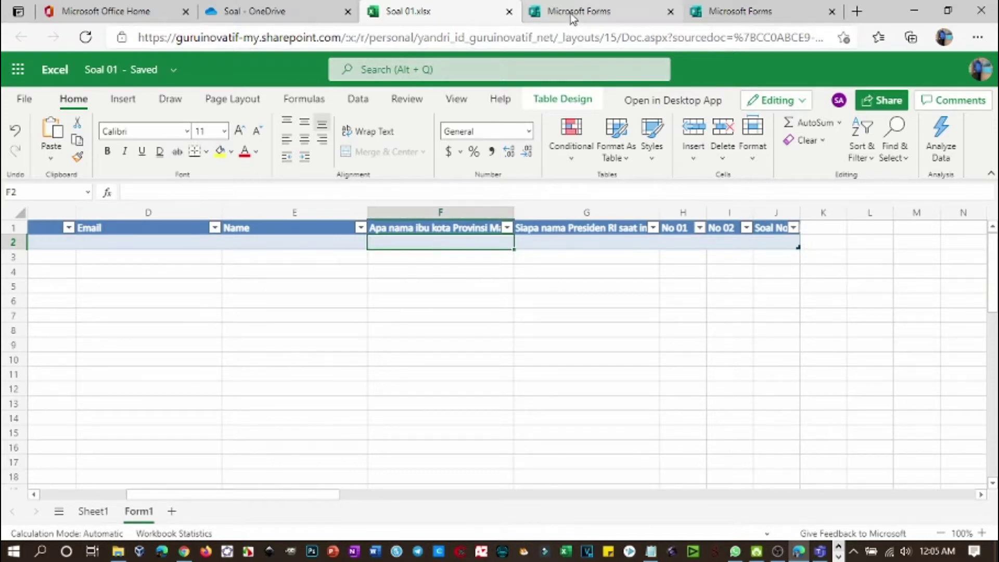
left_click(714, 15)
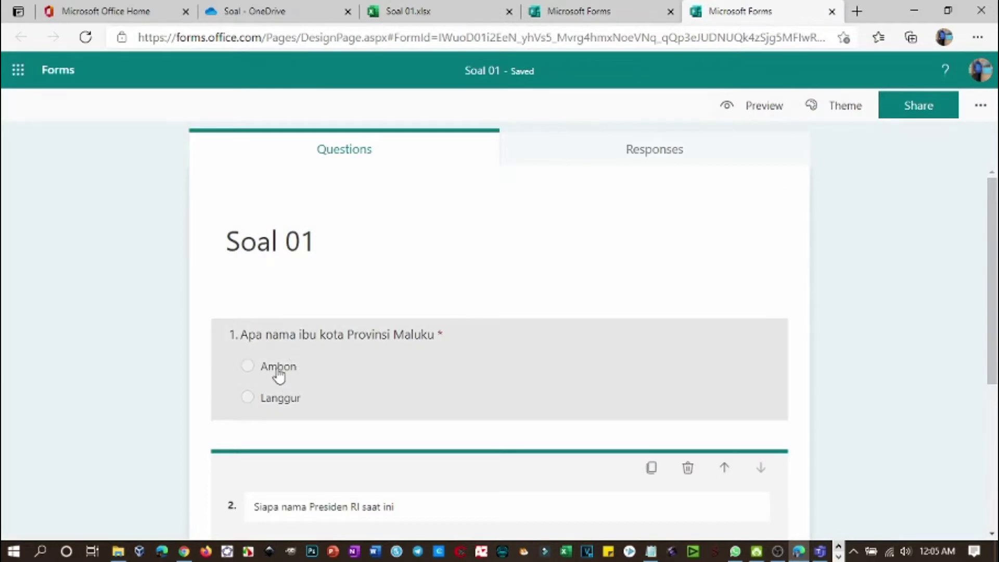
left_click(415, 20)
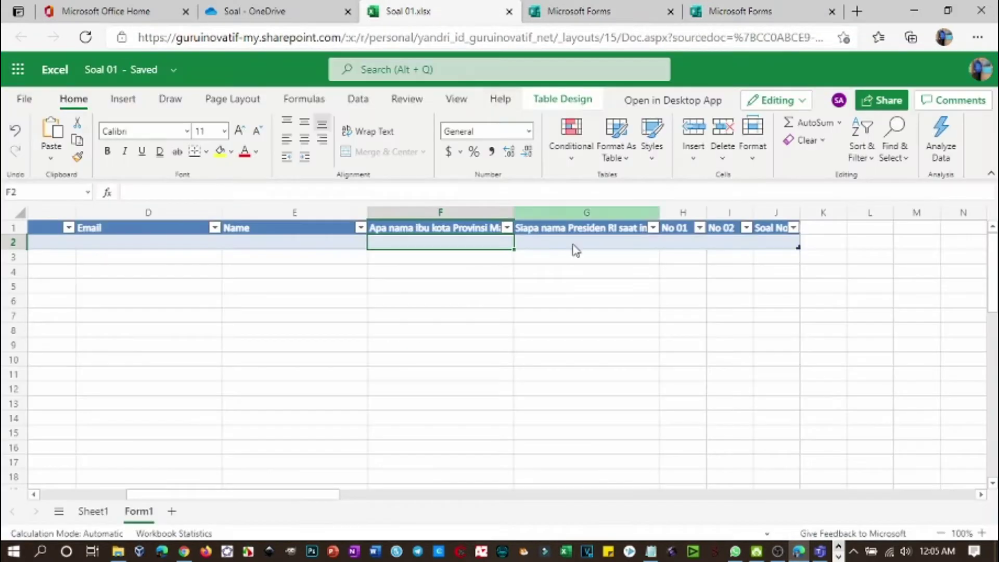
- Enter the formula =IF(F2="Ambon",25,0) in cell H2 under No 01
left_click(674, 246)
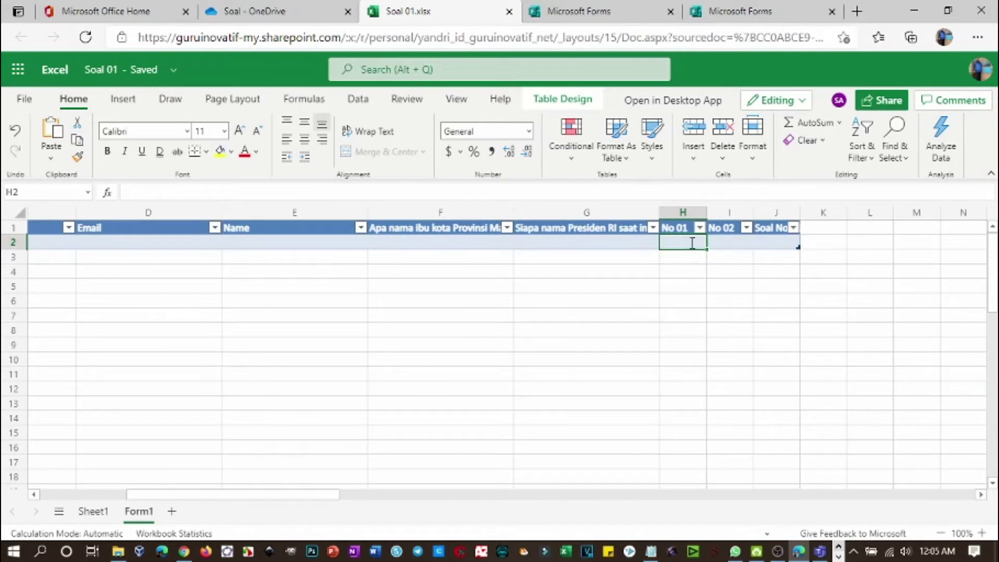
type("=")
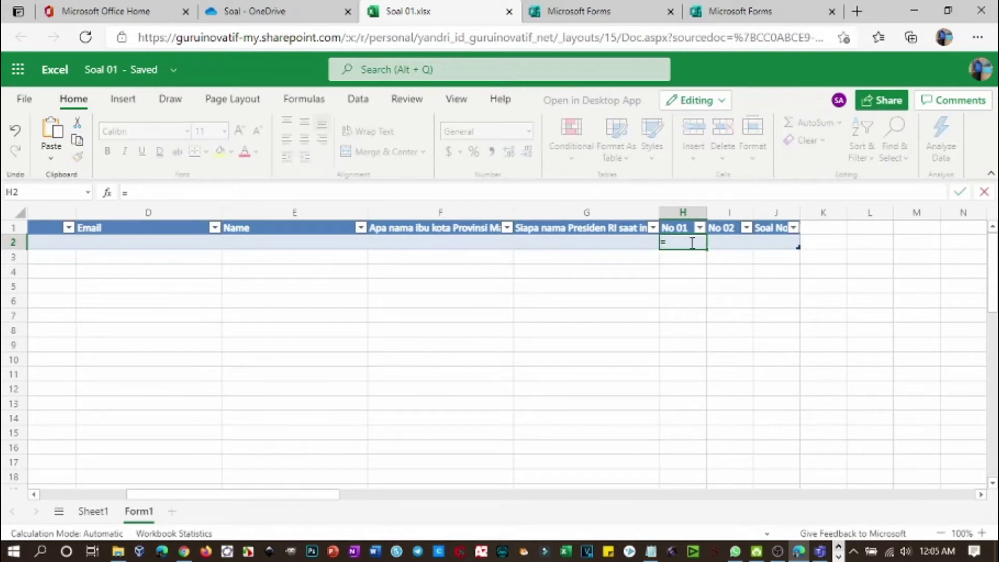
type("if")
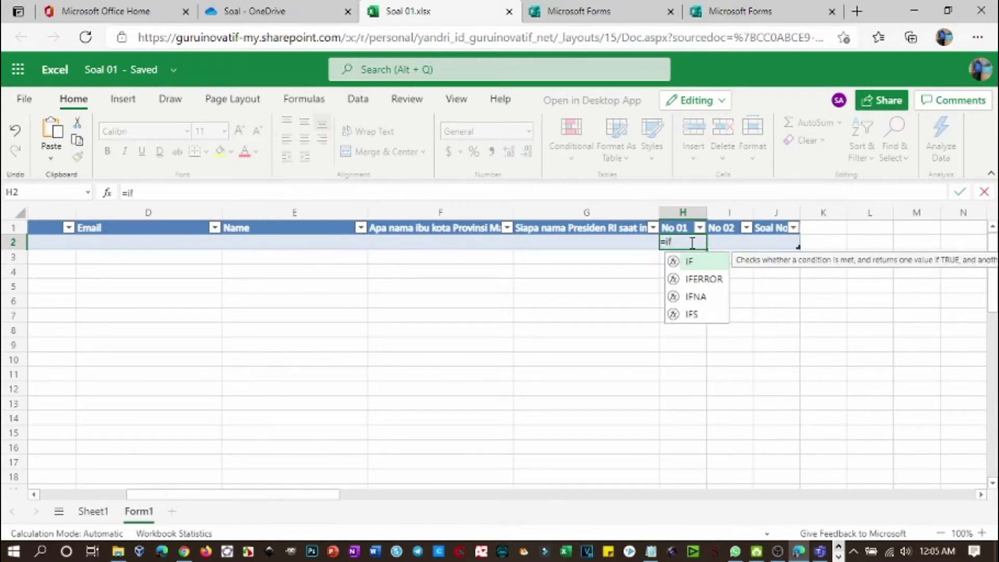
key("Tab")
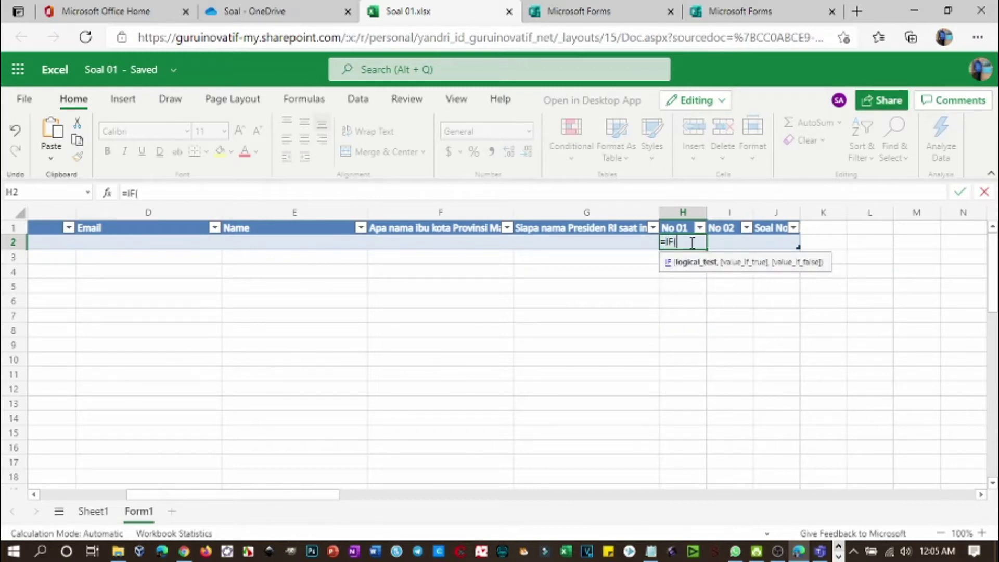
left_click(472, 245)
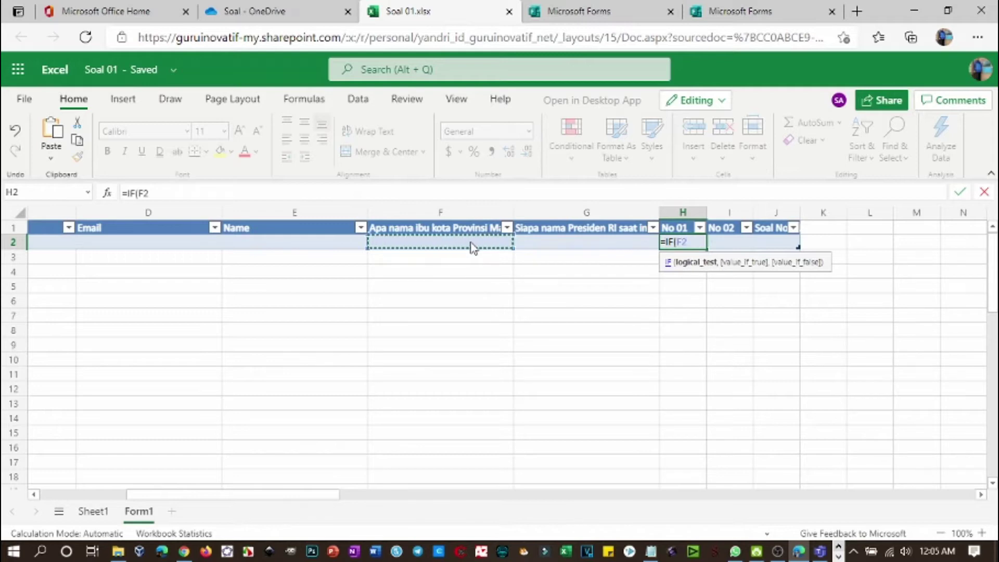
type("=")
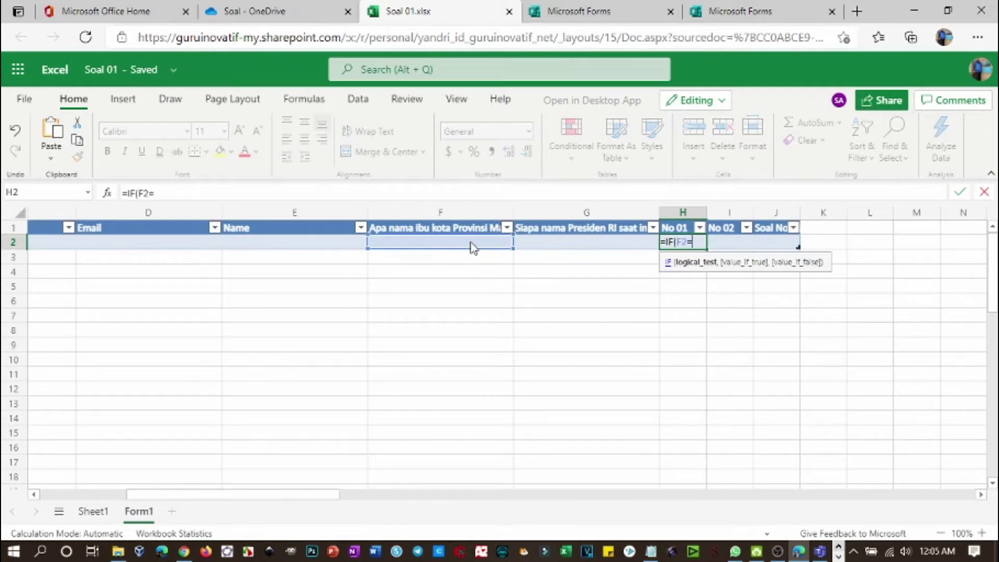
type("\"Ambon")
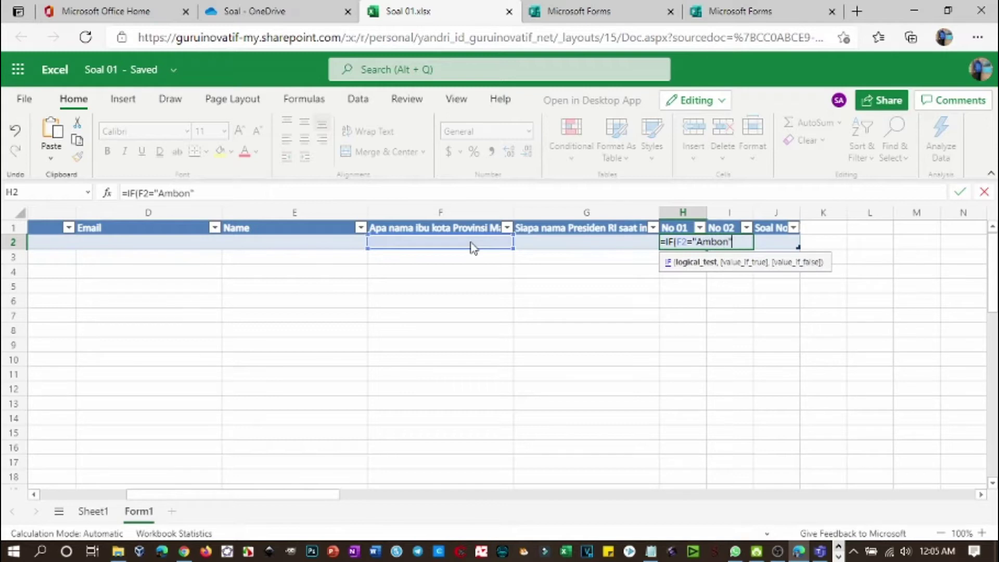
type("\",")
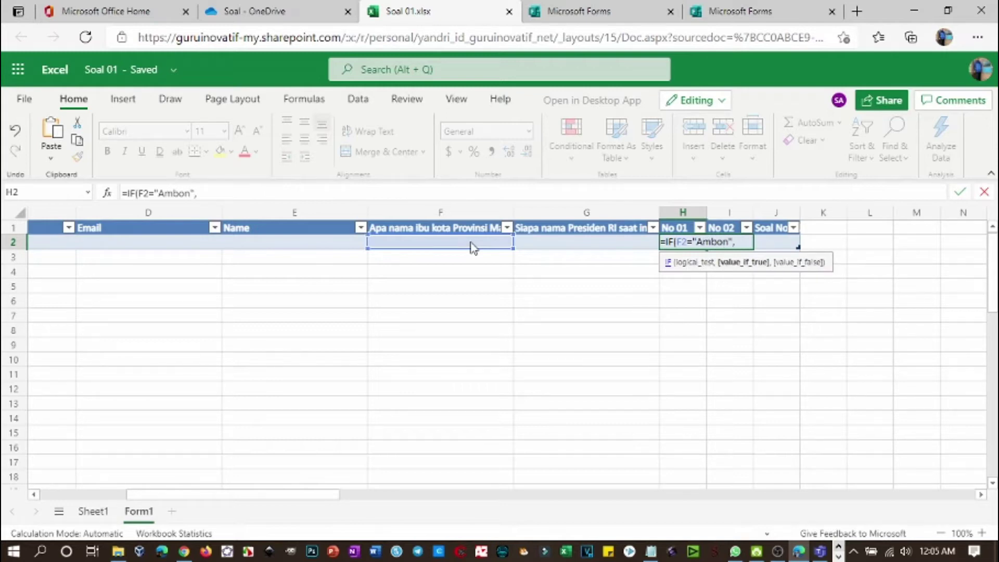
type("25,")
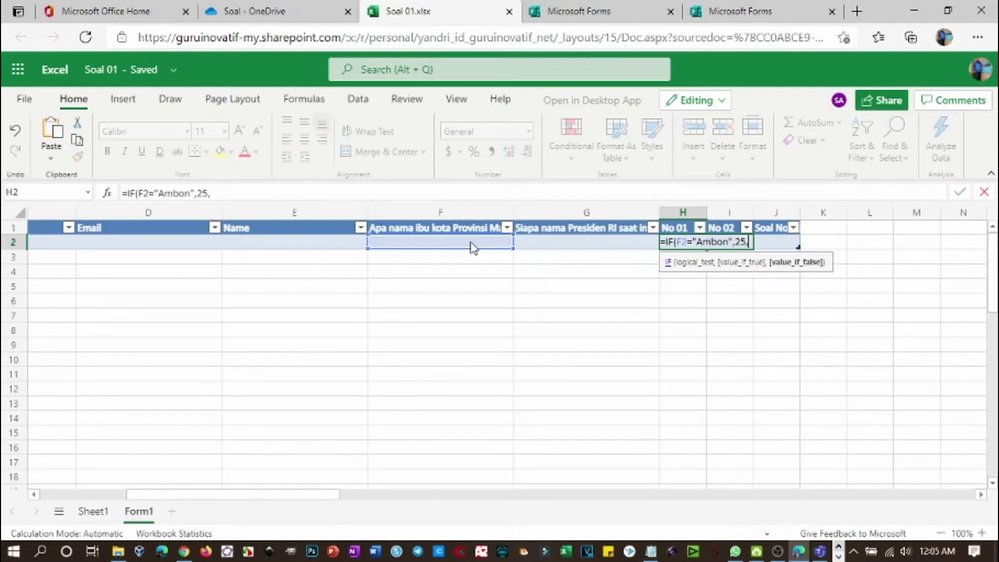
type("0)")
key("Return")
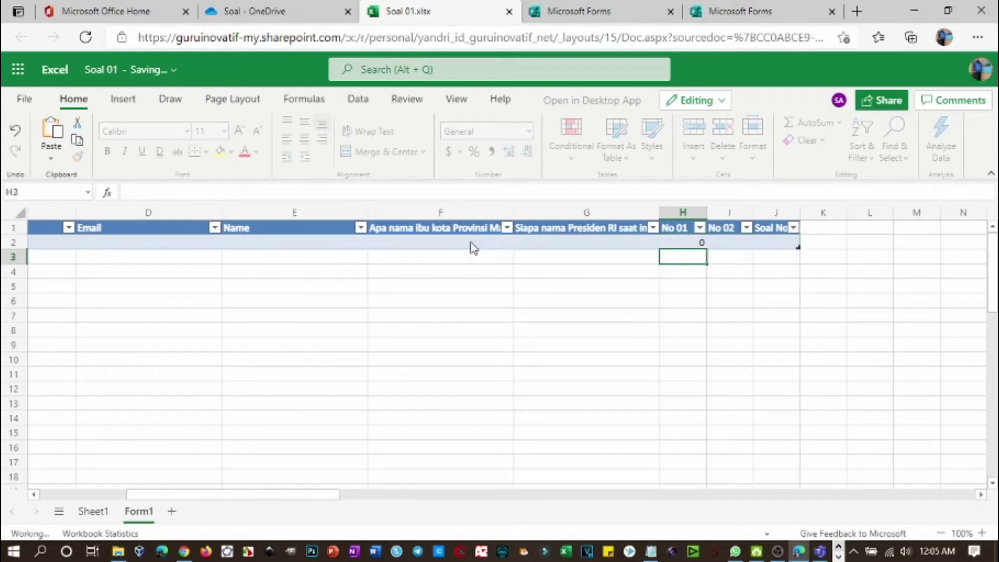
- Enter the formula =IF(G2="Joko Widodo",25,0) in cell I2 under No 02
left_click(736, 244)
type("=")
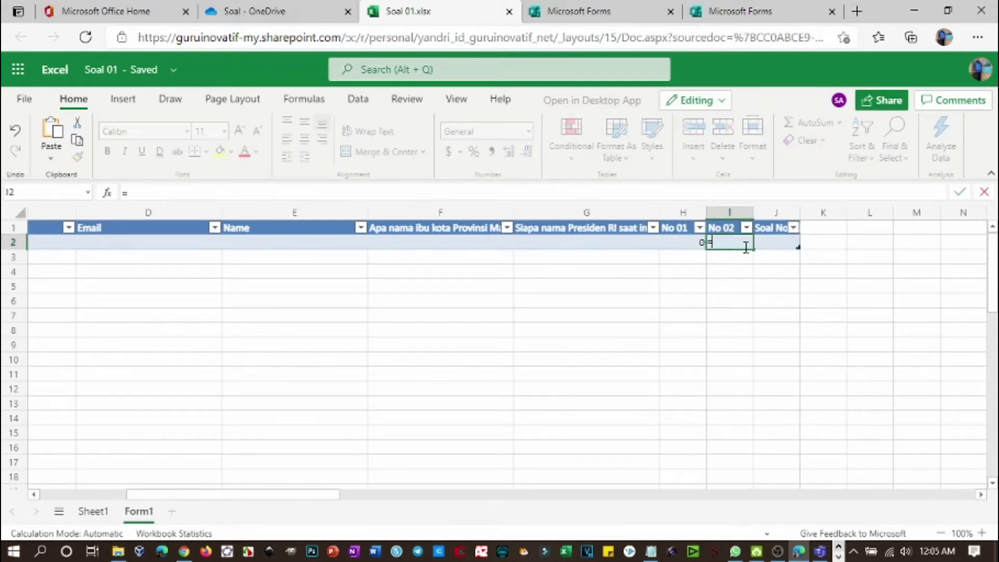
type("IF(")
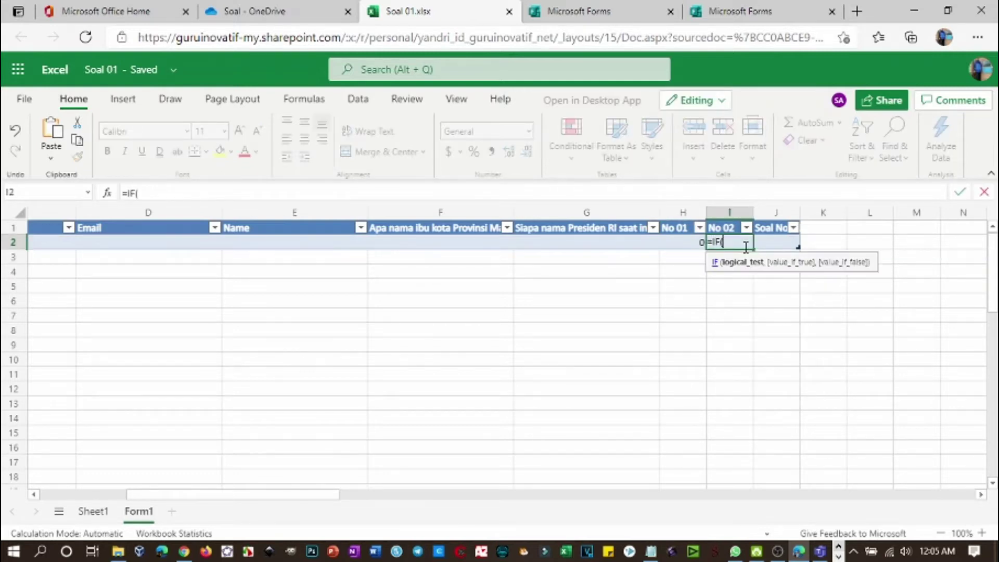
left_click(599, 247)
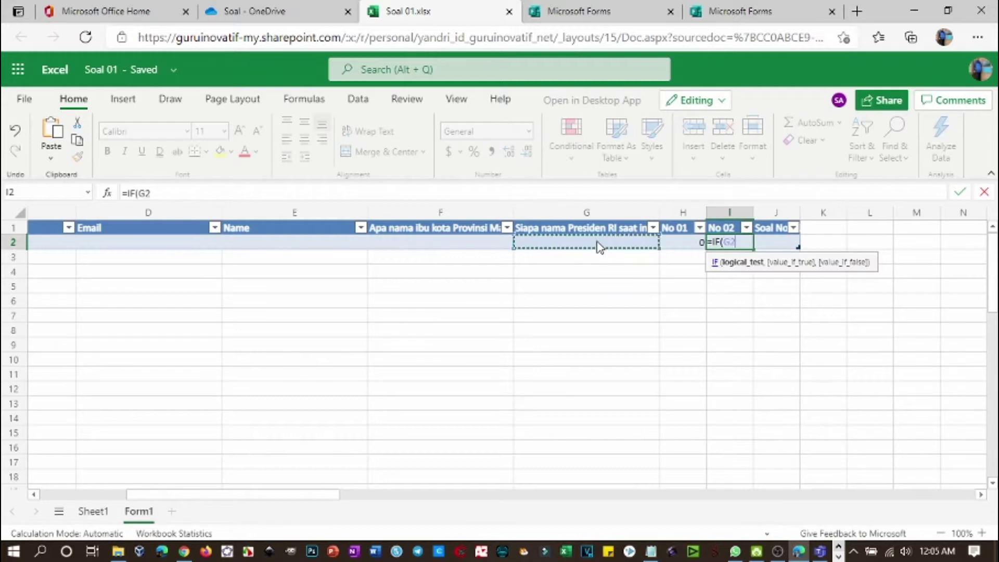
type("=\"Joko")
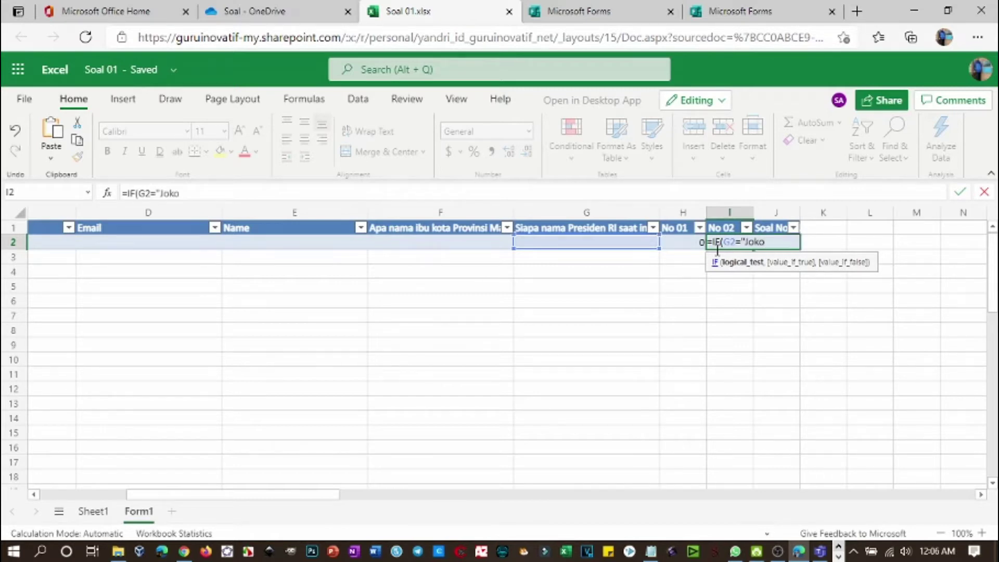
type(" Widodo\",25,0)")
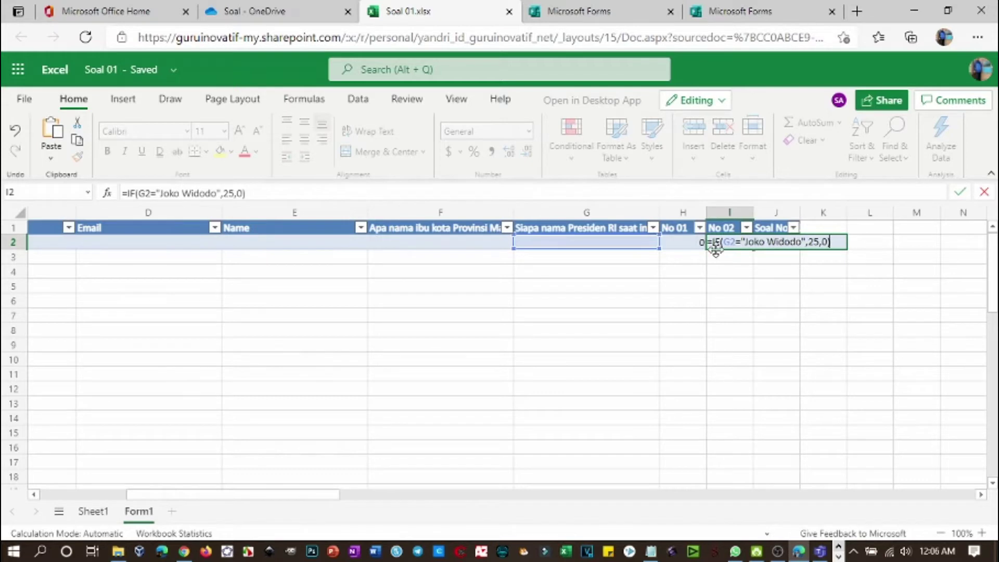
key("Return")
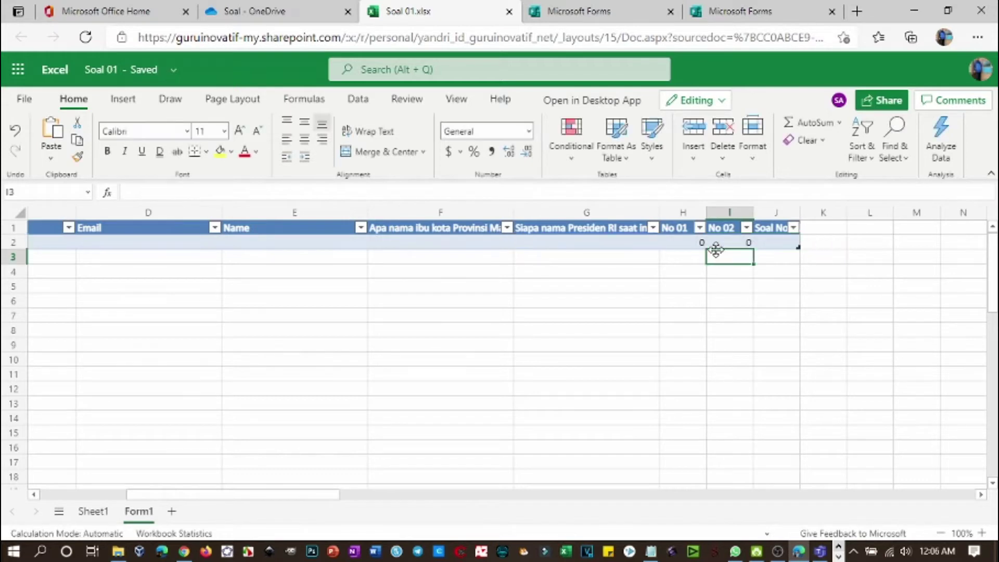
- Total the two question scores in cell J2 with the formula =SUM(H2,I2)
left_click(779, 242)
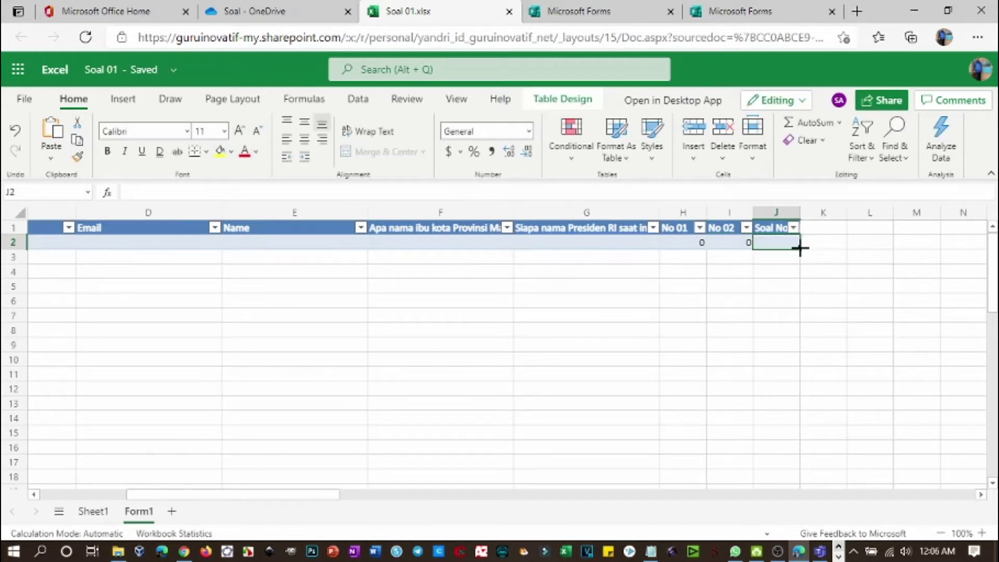
type("=")
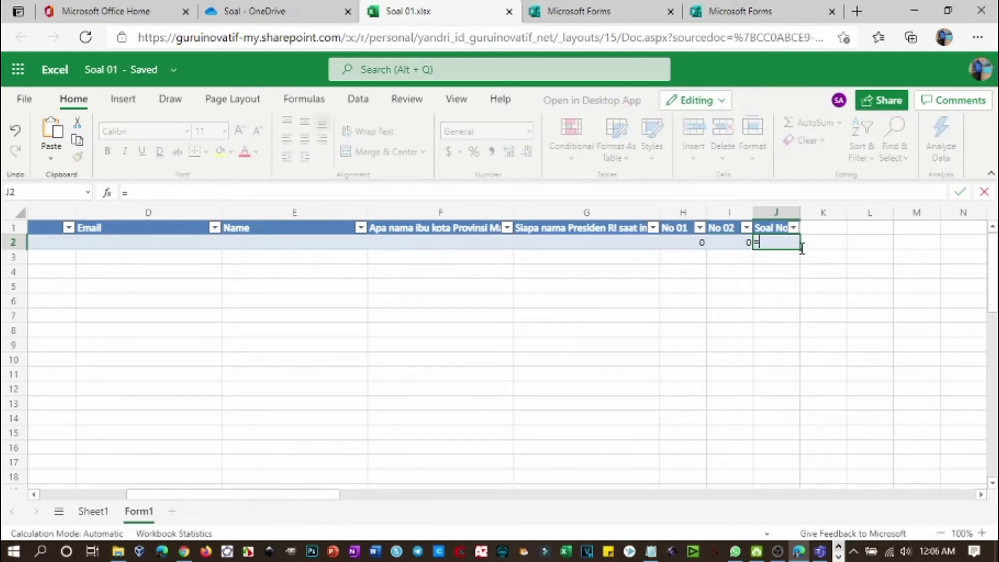
type("sum")
key("Tab")
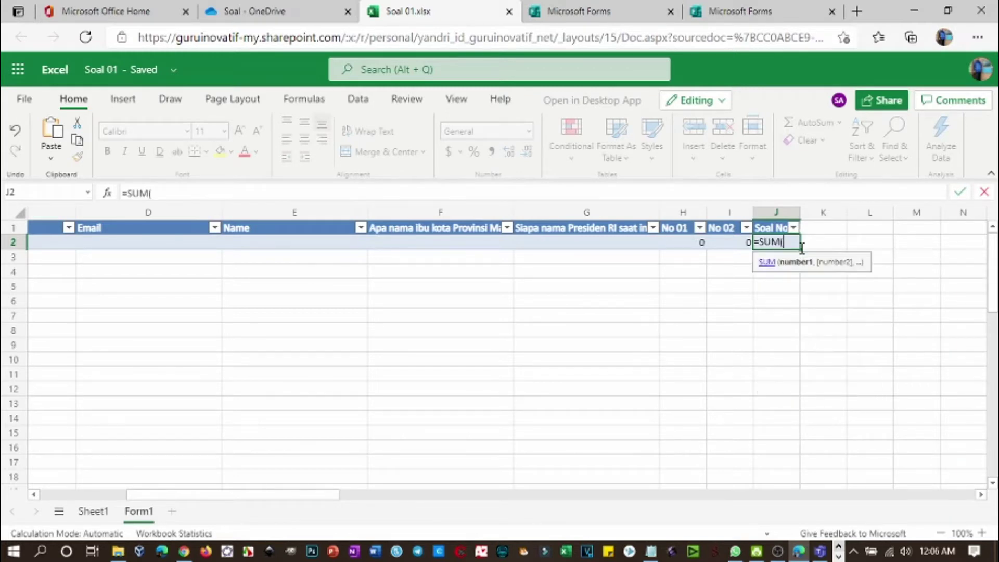
key("Left")
key("Left")
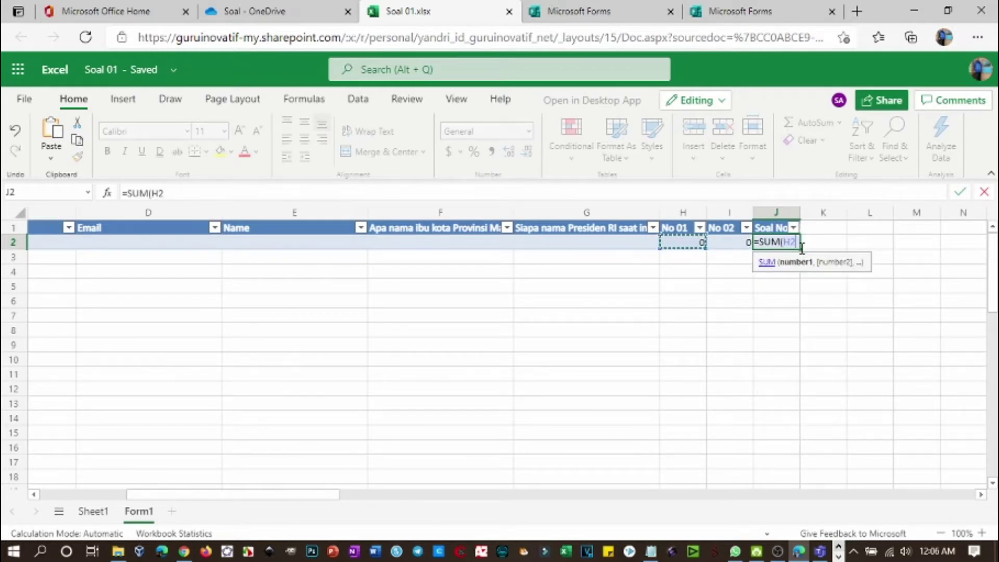
type(",")
key("Left")
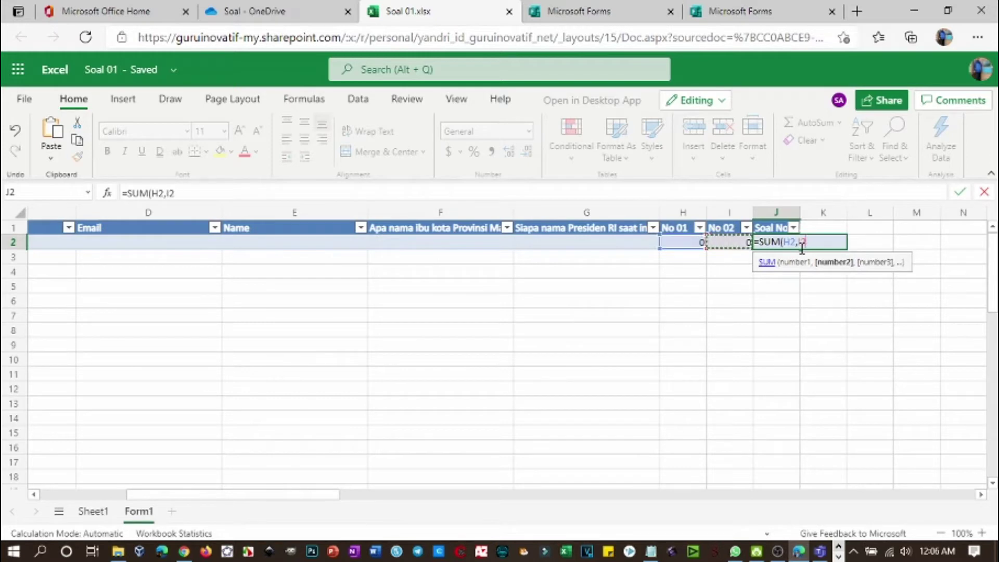
type(")")
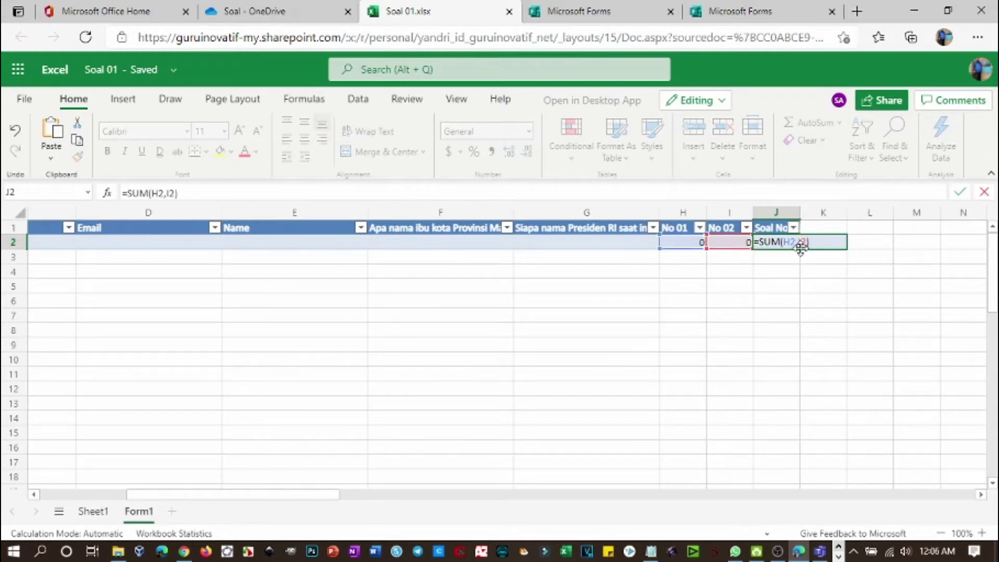
key("Return")
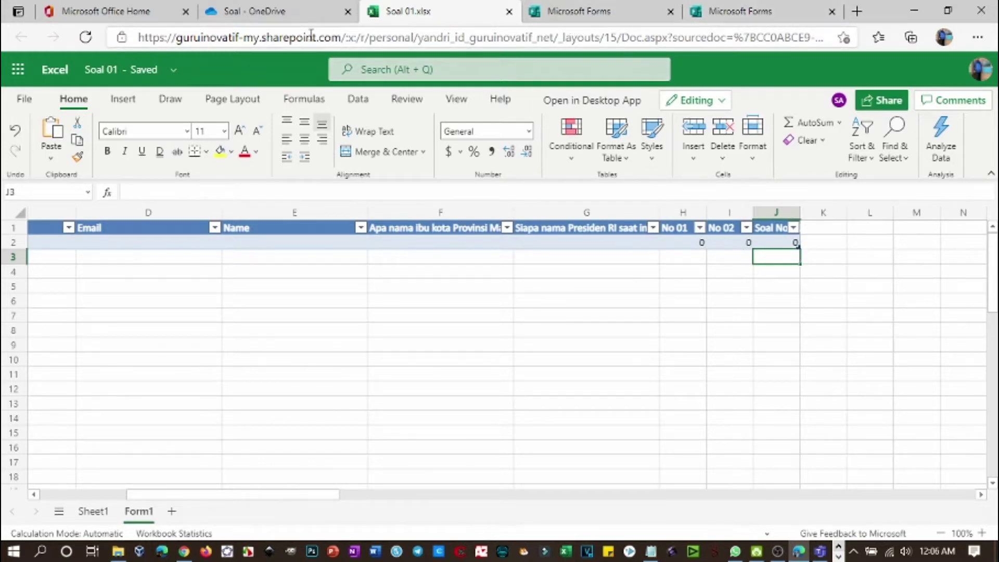
- Open Soal 02.xlsx from the OneDrive Soal folder and add the headers No 01 in H1 and No 02 in I1
left_click(286, 16)
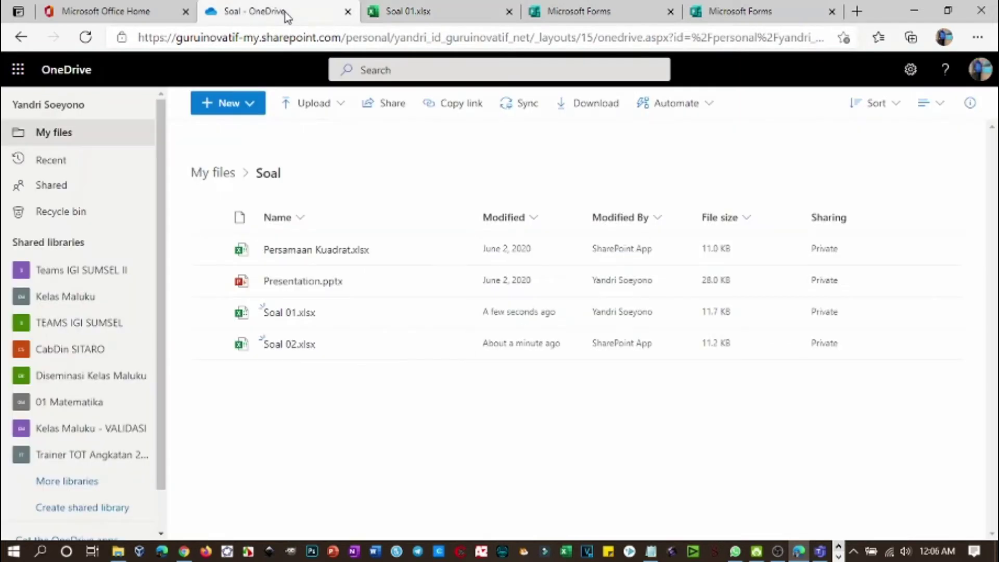
left_click(303, 346)
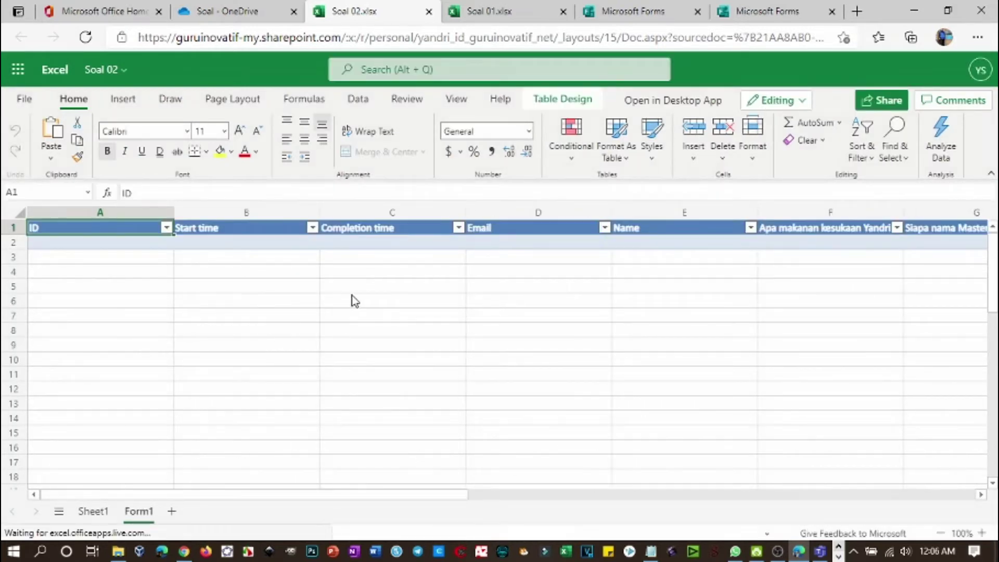
left_click_drag(344, 501, 578, 501)
left_click(536, 229)
type("No 01")
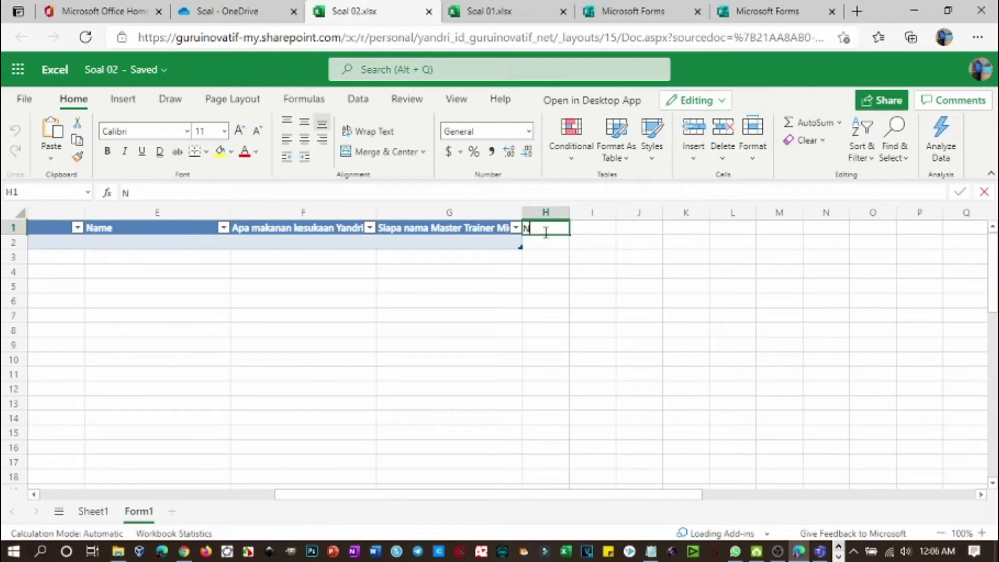
key("Tab")
type("No 02")
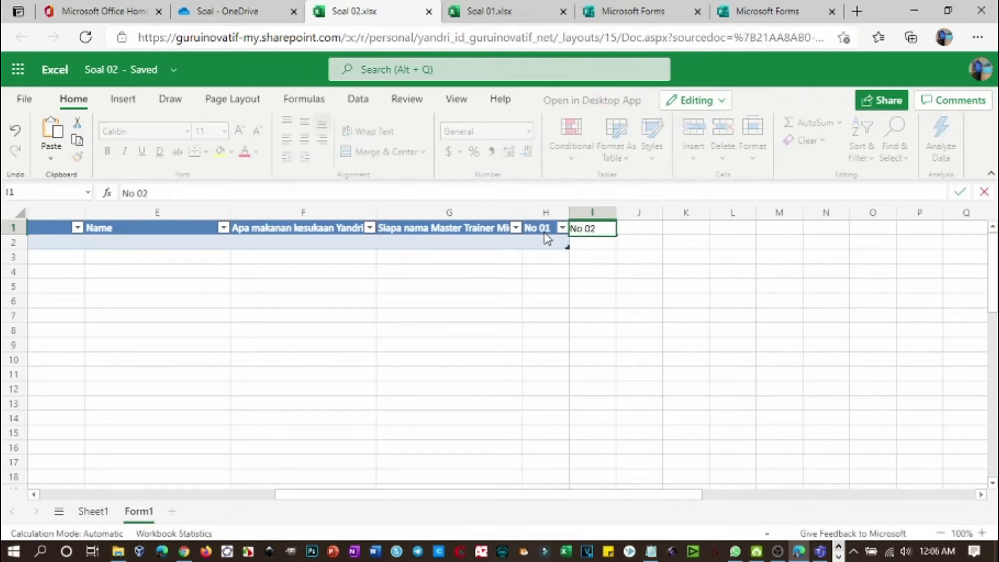
key("Return")
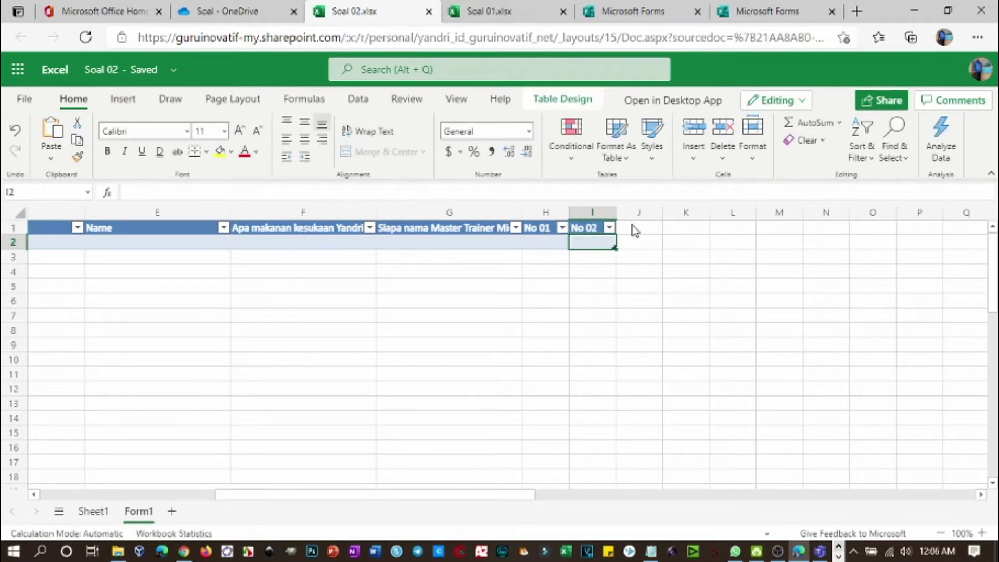
- Add the header Soal no 02 in J1 and widen column J to about 91 pixels
left_click(635, 230)
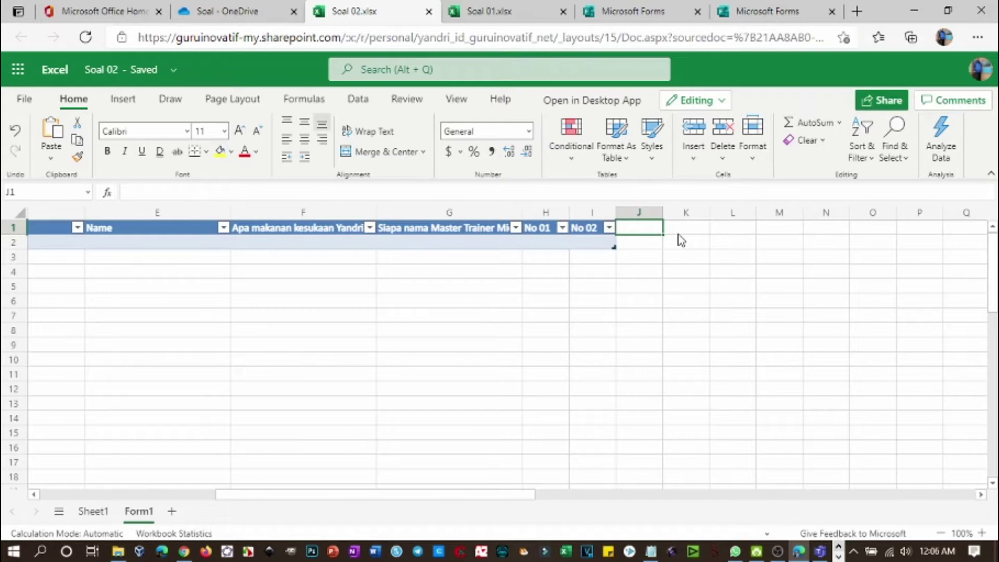
type("Soal no 02")
left_click(678, 234)
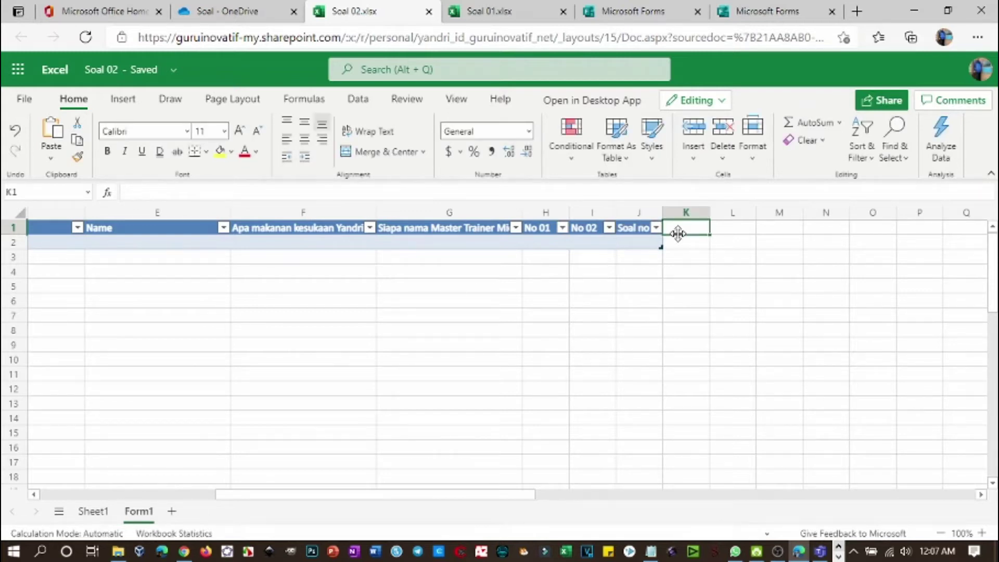
left_click_drag(662, 212, 682, 214)
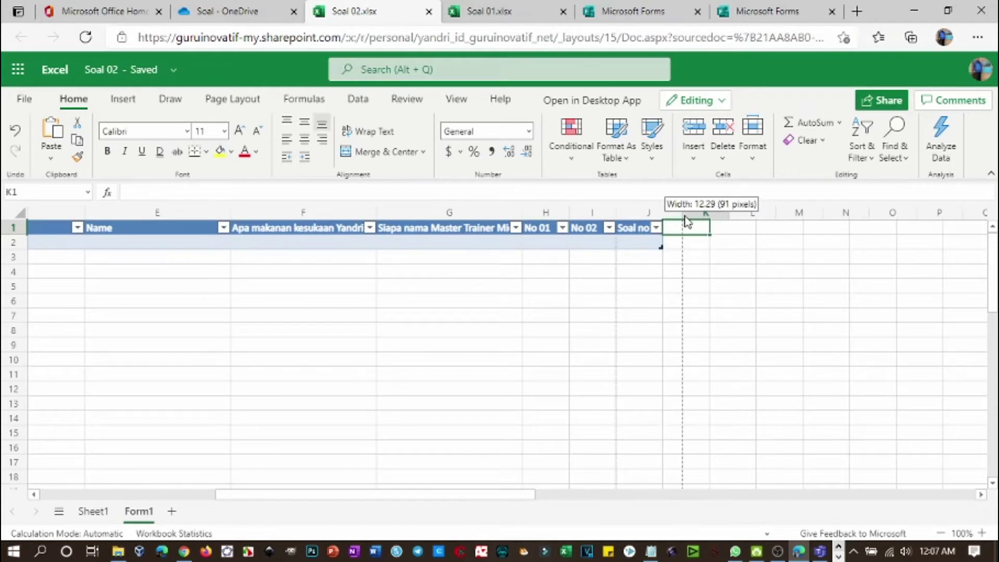
- Add the header Soal no 01 in cell K1 of Soal 02.xlsx
left_click(545, 243)
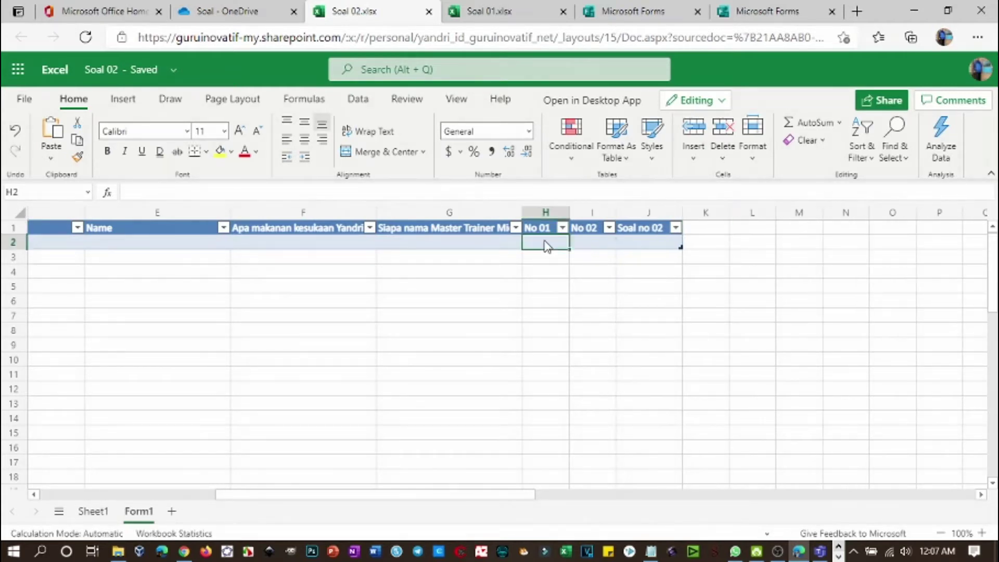
left_click(587, 241)
left_click(712, 230)
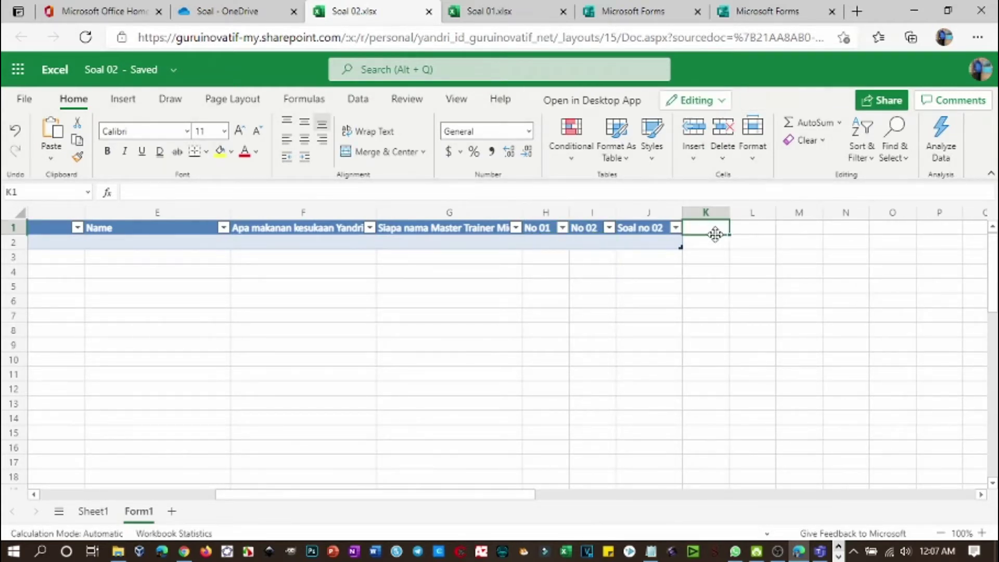
type("Soal")
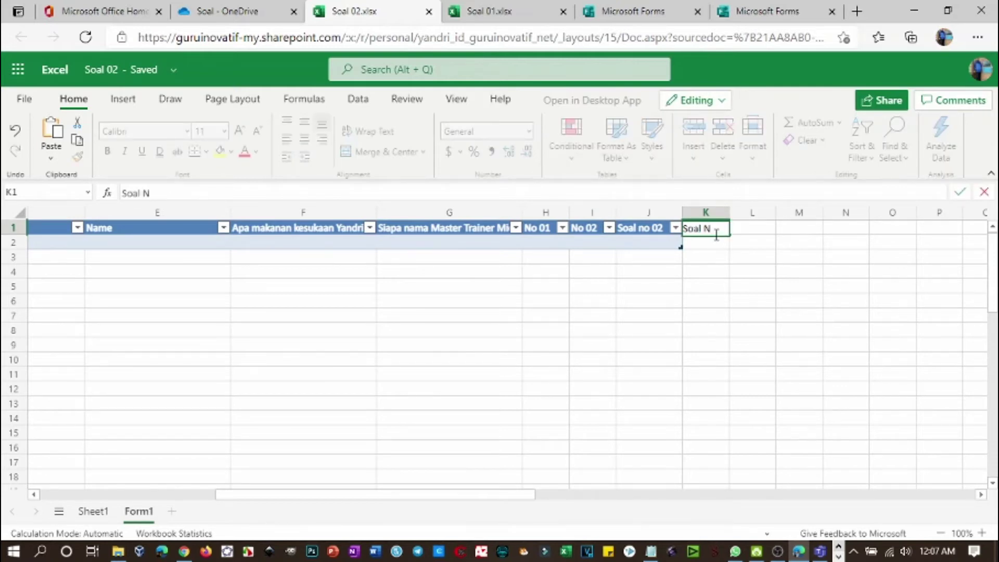
type(" no 01")
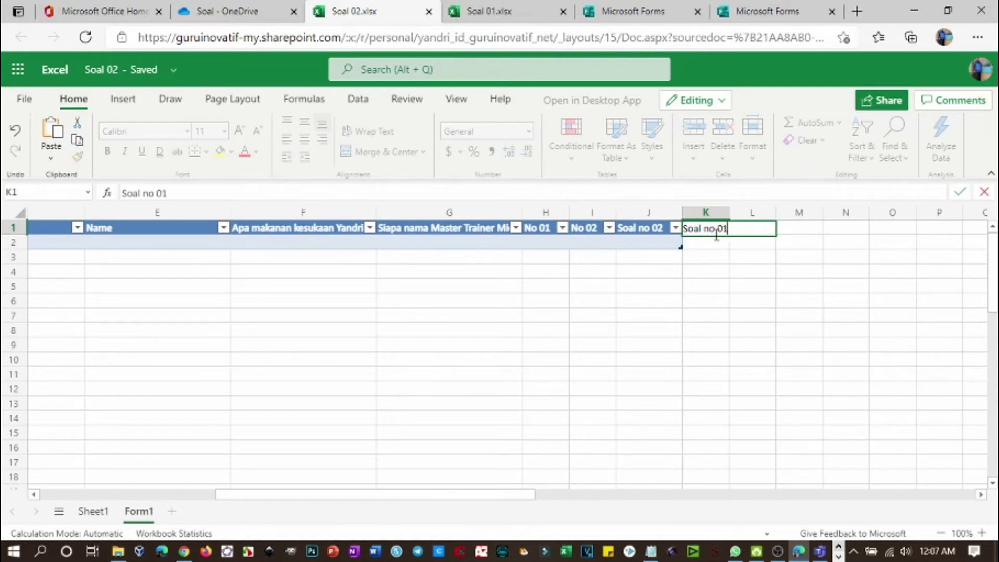
key("Return")
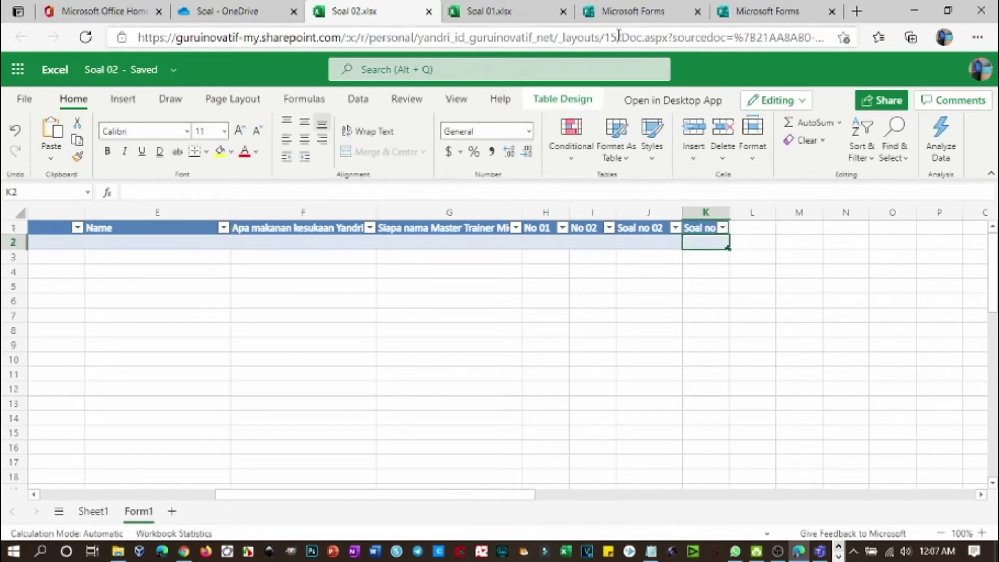
- Check the score header in J1 of Soal 01.xlsx and rename J1 in Soal 02.xlsx to Nilai no 02
left_click(492, 11)
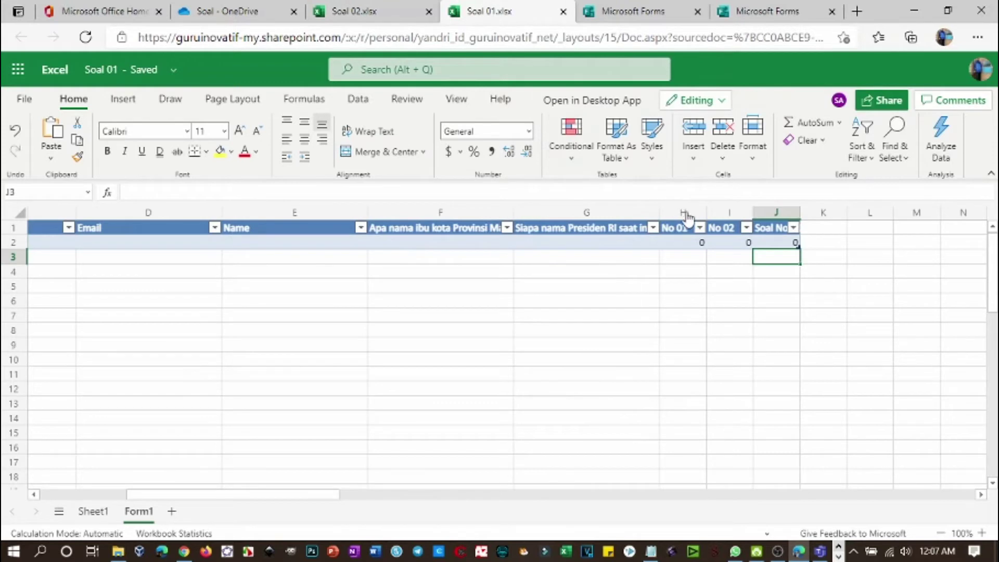
left_click(779, 234)
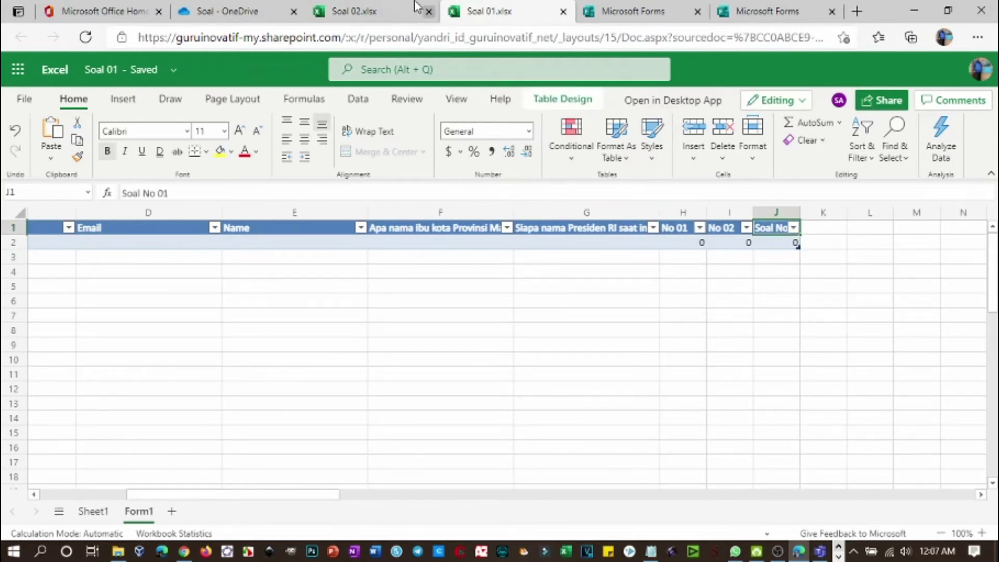
left_click(384, 11)
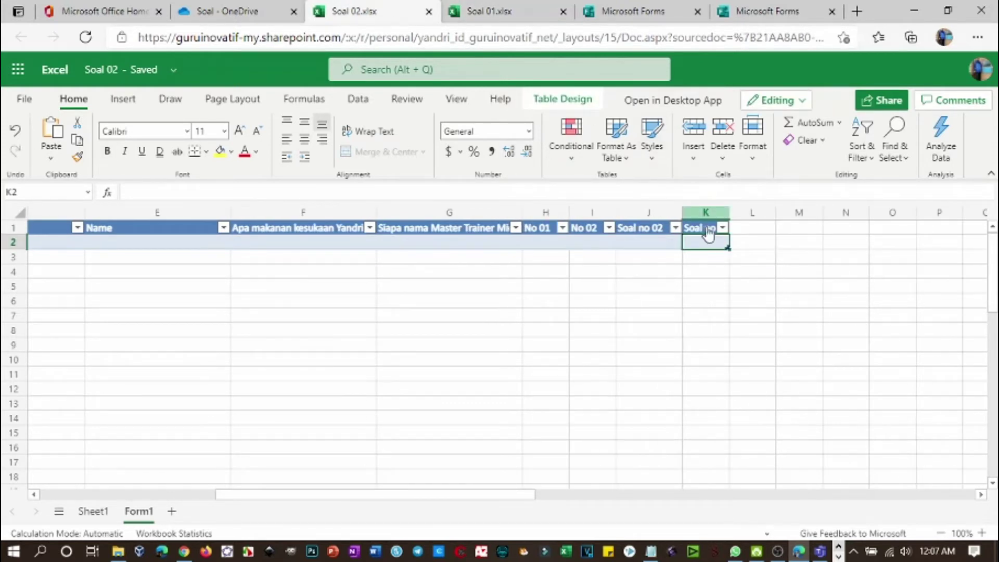
double_click(651, 229)
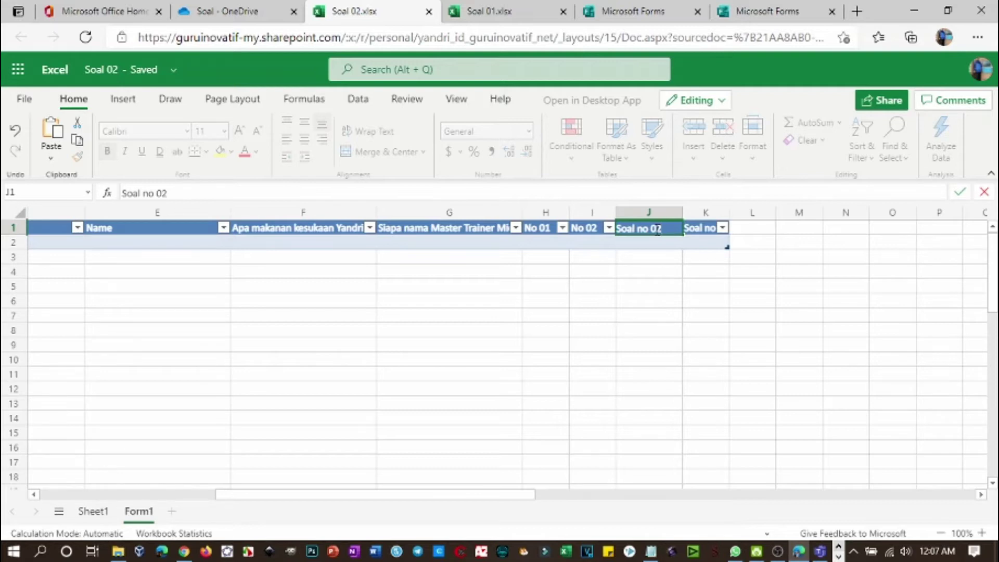
double_click(621, 224)
type("Nilai")
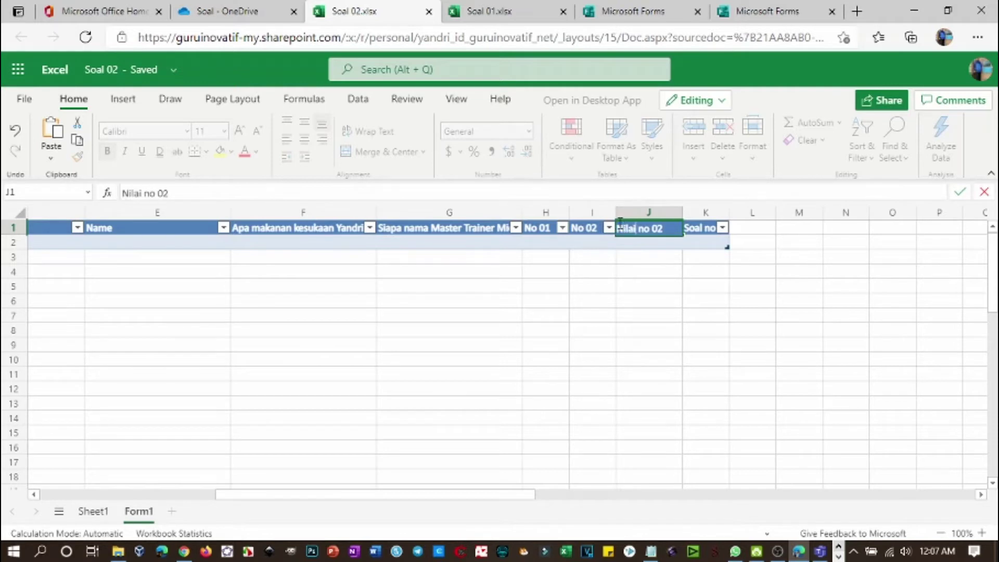
- Rename the header in K1 to Nilai no 01 and widen column K slightly
left_click(698, 235)
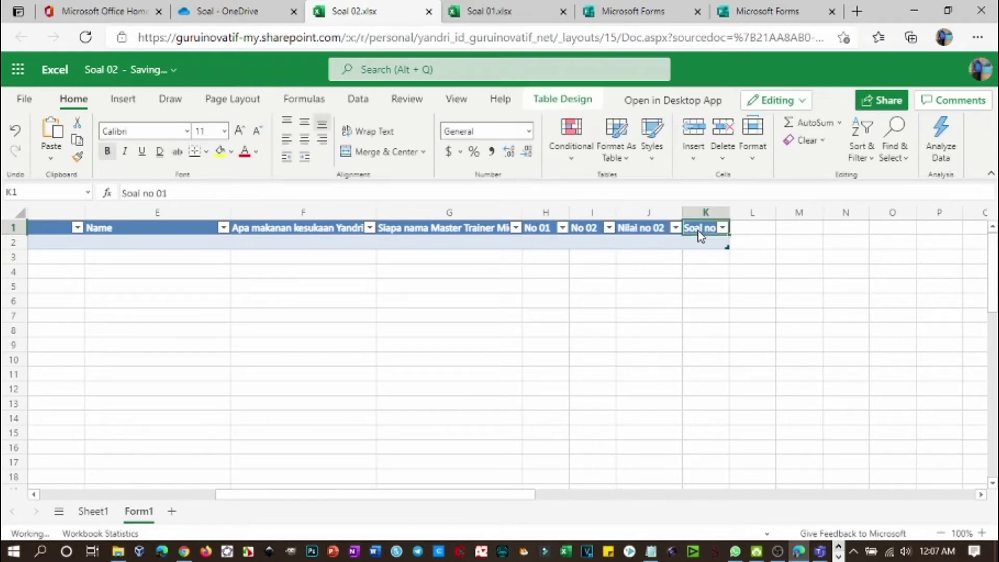
double_click(698, 232)
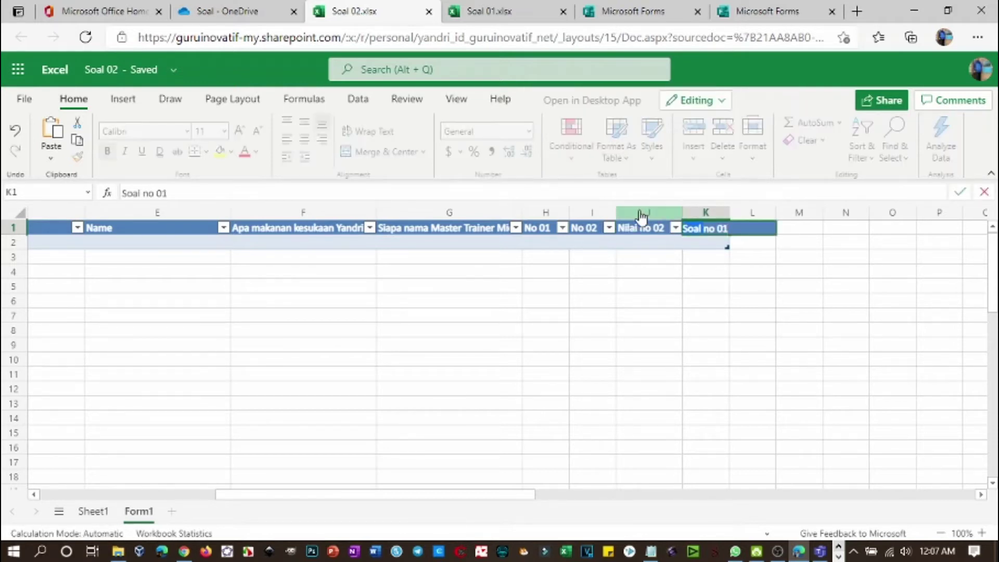
type("Nilai")
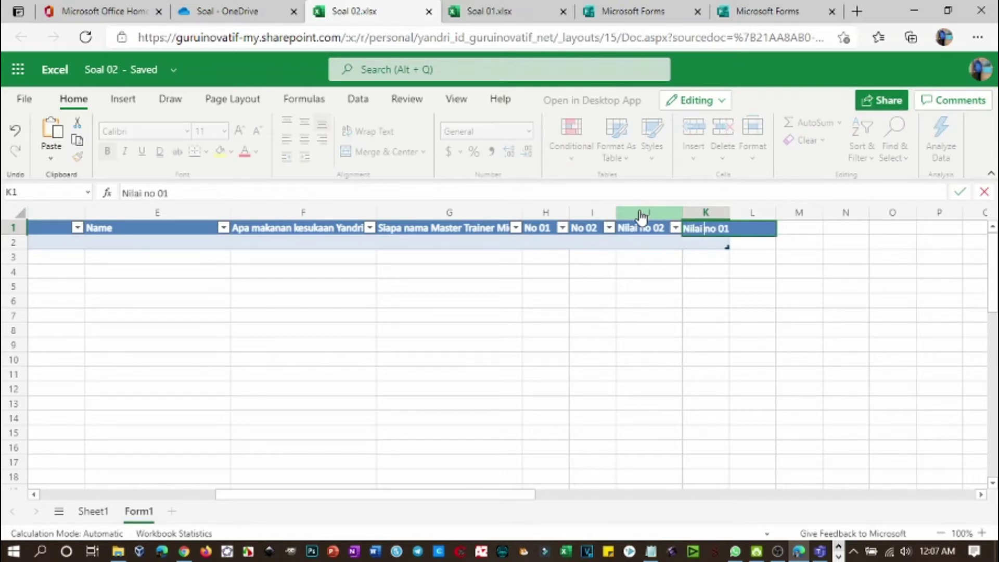
key("Return")
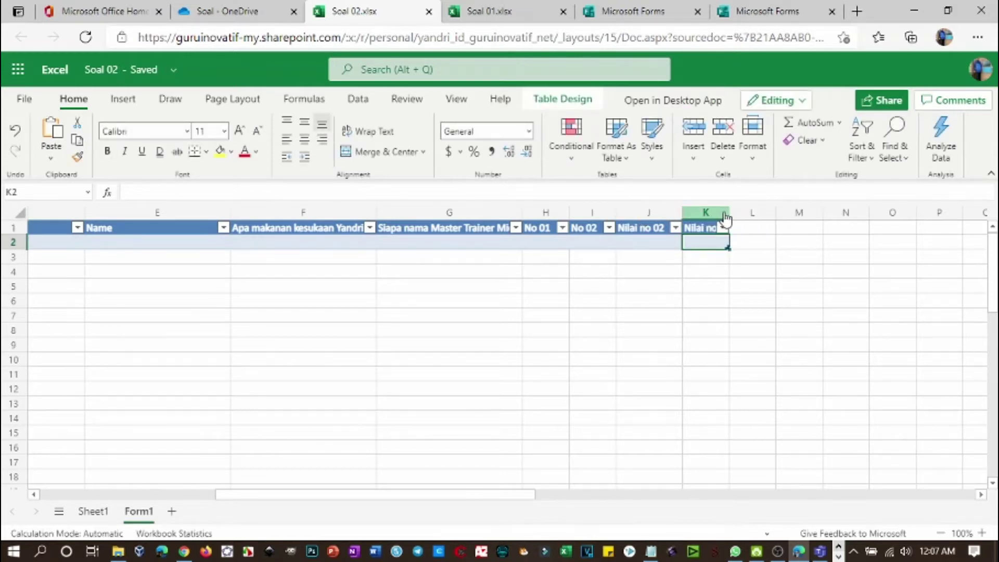
left_click_drag(727, 212, 738, 212)
- Add the header Total in cell L1
left_click(761, 230)
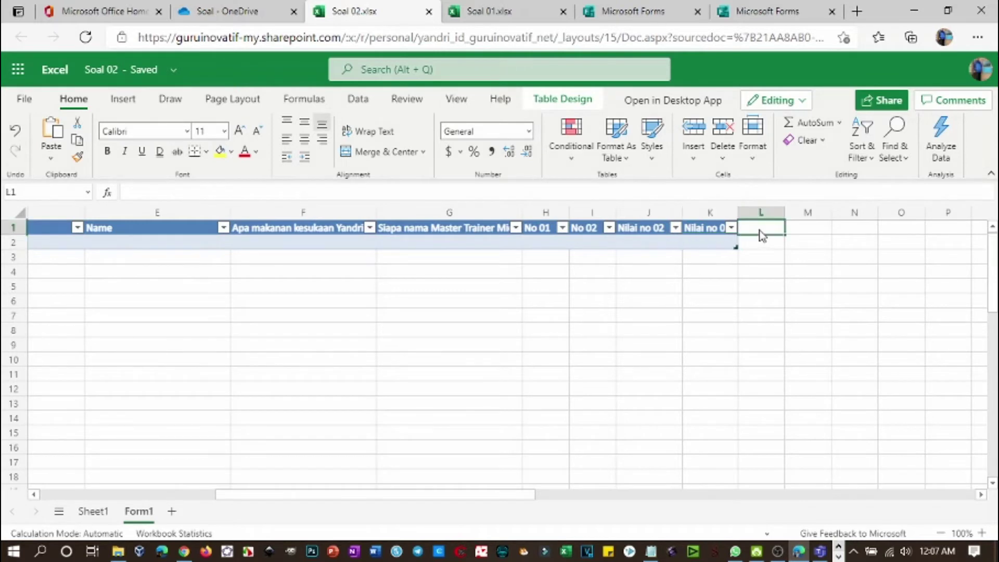
type("S")
key("BackSpace")
type("Tota")
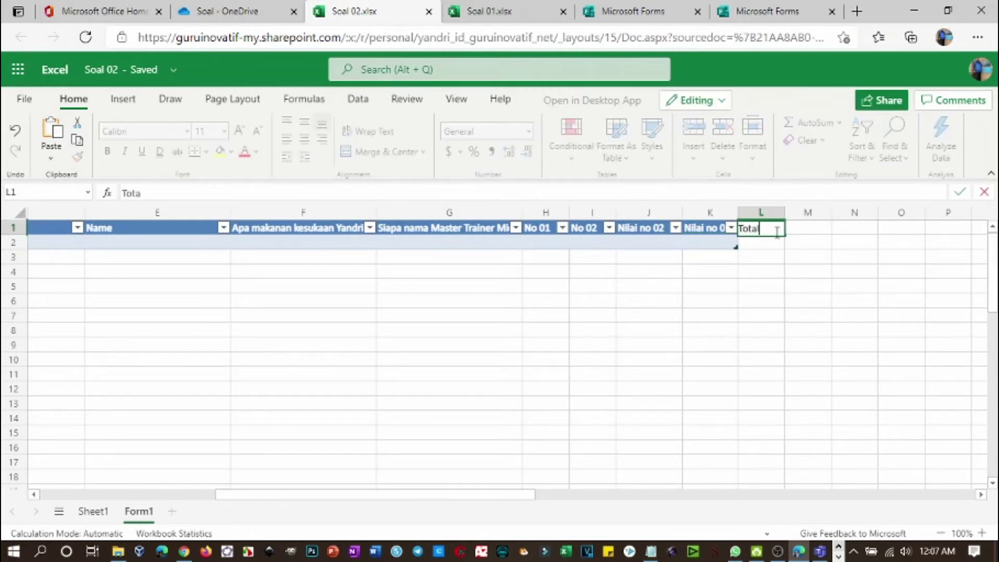
type("l")
key("Return")
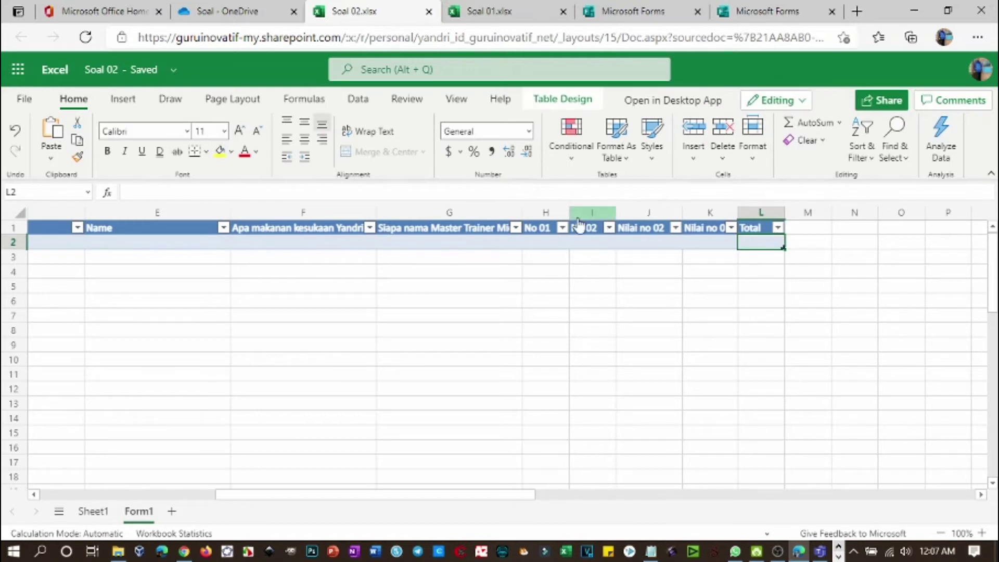
- Enter the formula =IF(F2="Nasi goreng",25,0) in cell H2 under No 01
left_click(547, 242)
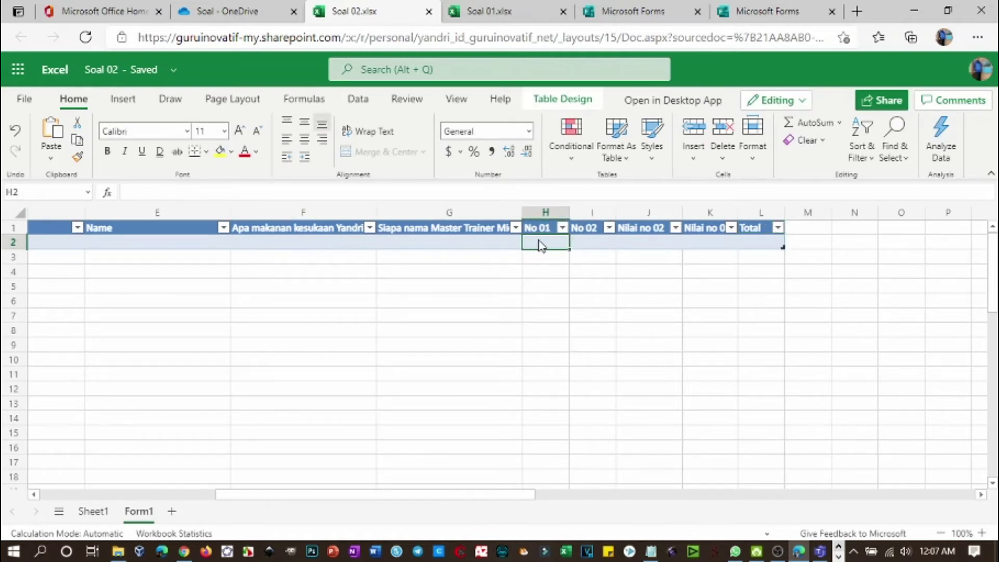
type("=IF(")
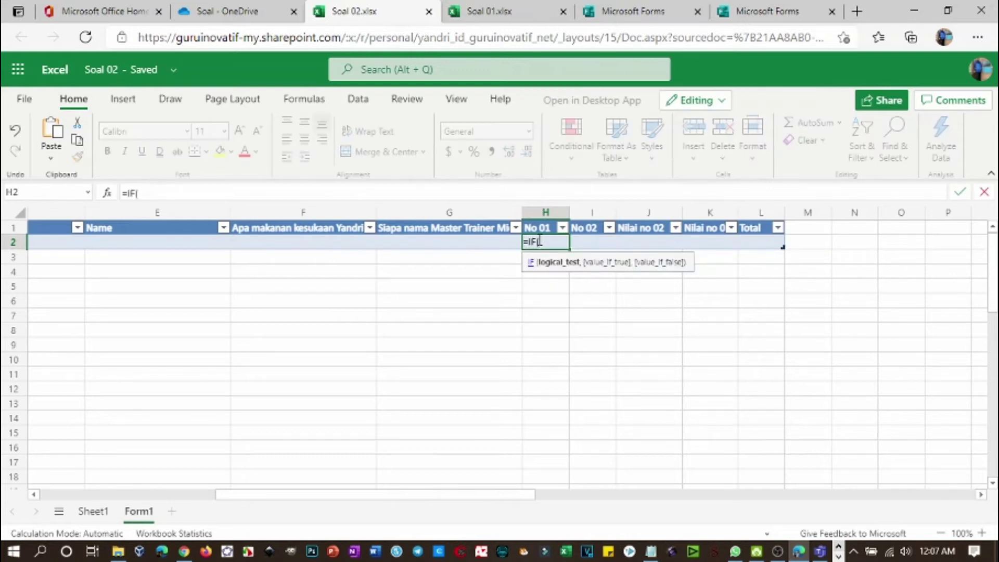
left_click(352, 244)
type("=")
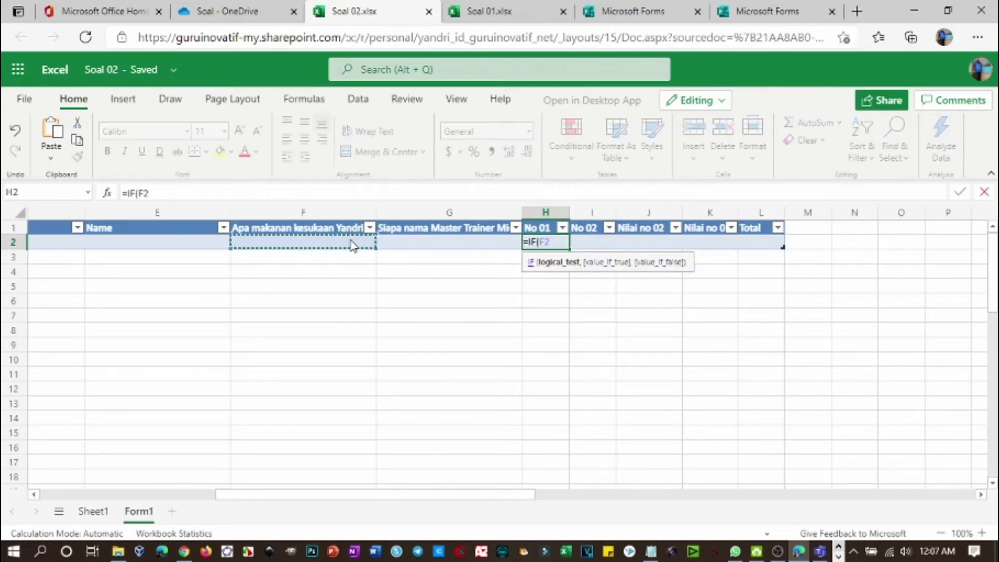
type("\"Nasi")
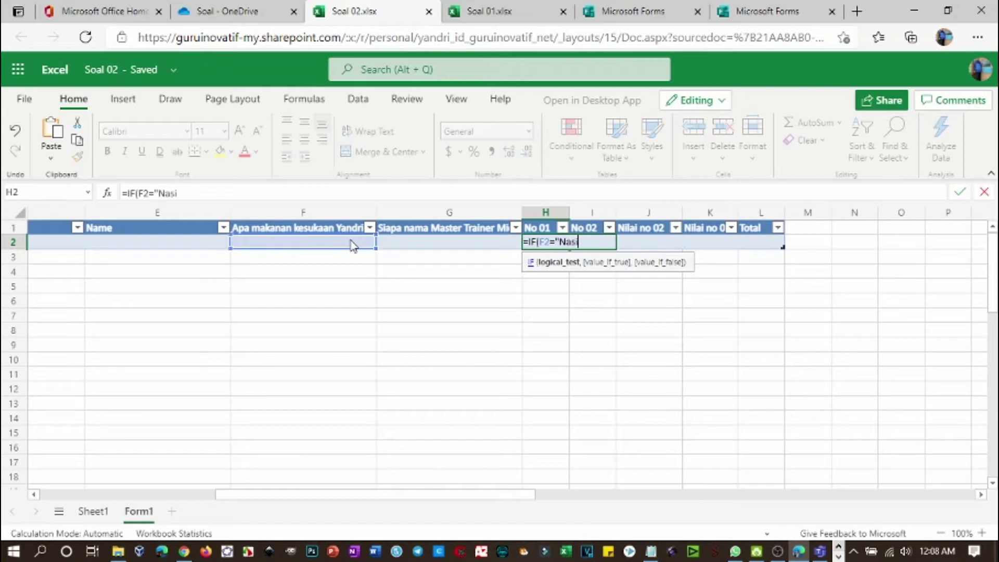
type(" goreng\",25,0")
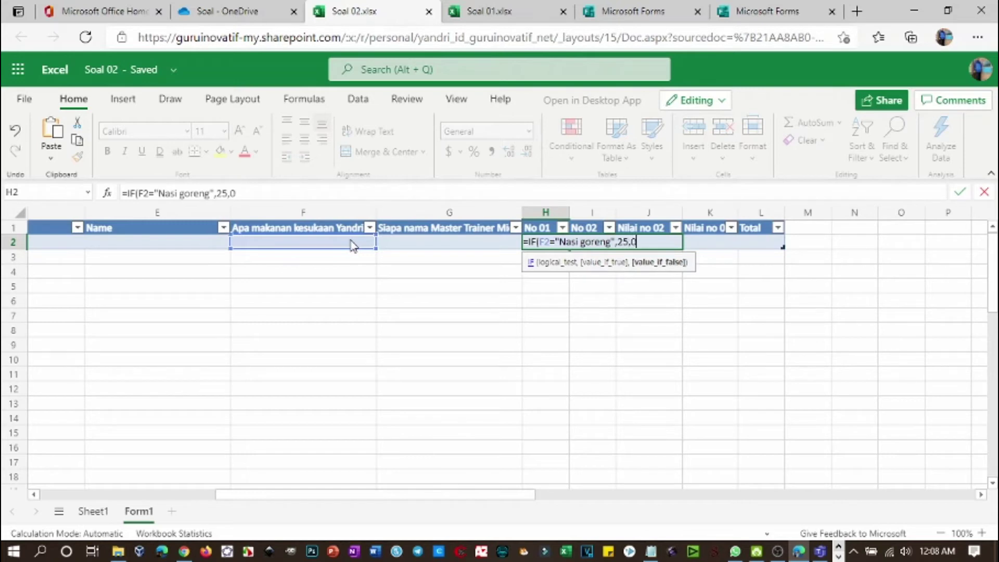
key("Return")
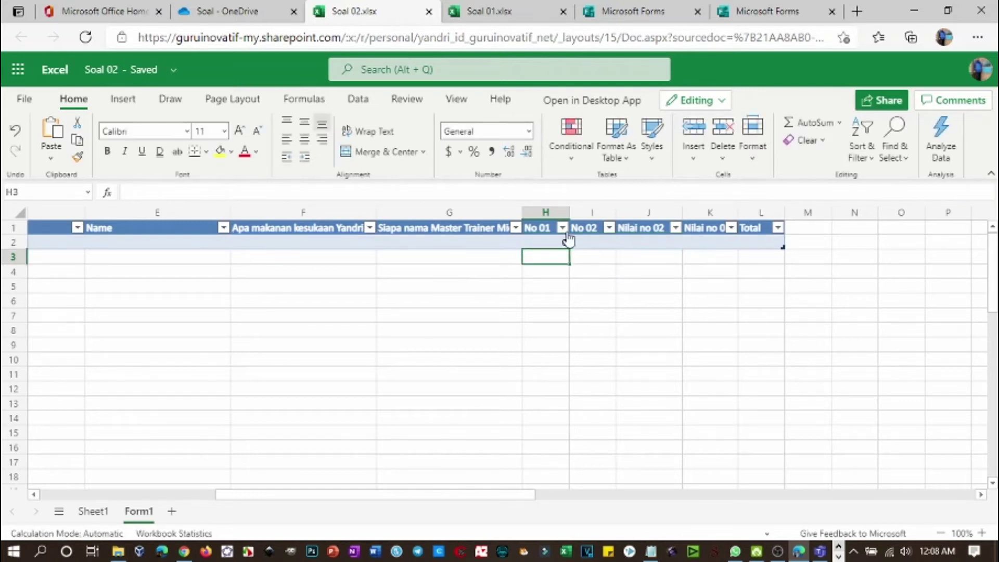
- Enter an IF formula in I2 giving 25 when G2 equals the Master Trainer's name, otherwise 0, and check the answers in the Soal 02 form
left_click(588, 243)
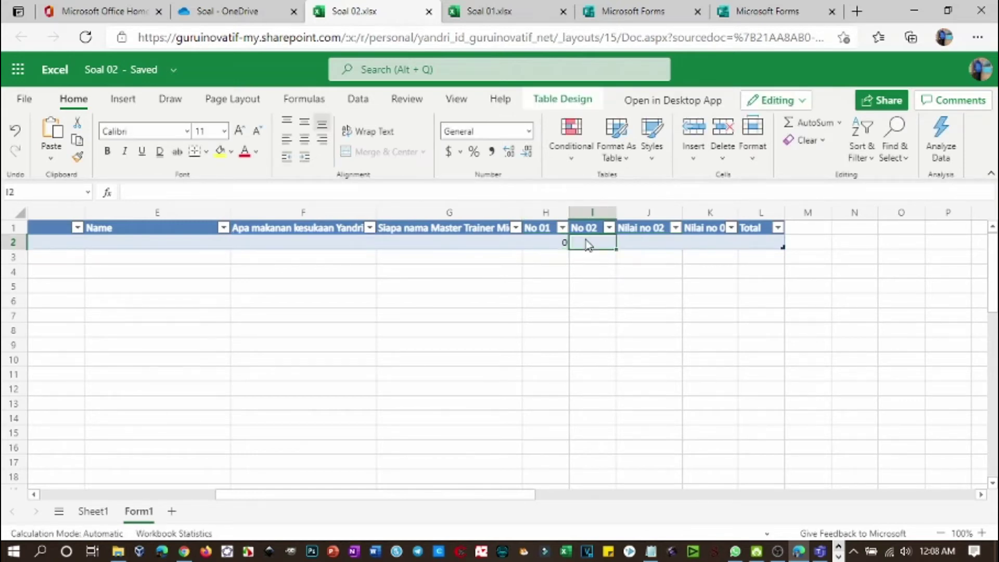
type("=if")
key("Tab")
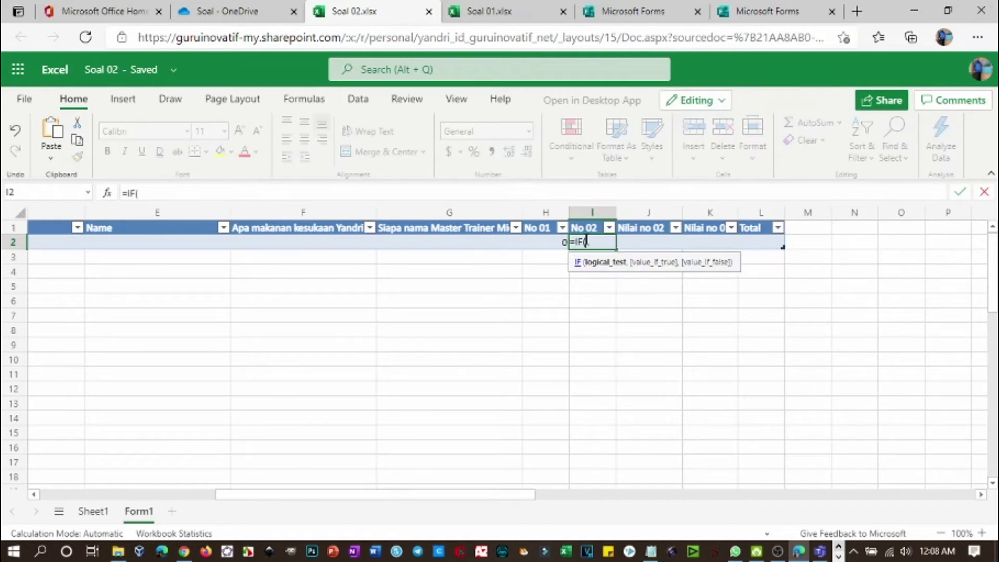
key("Left")
key("Left")
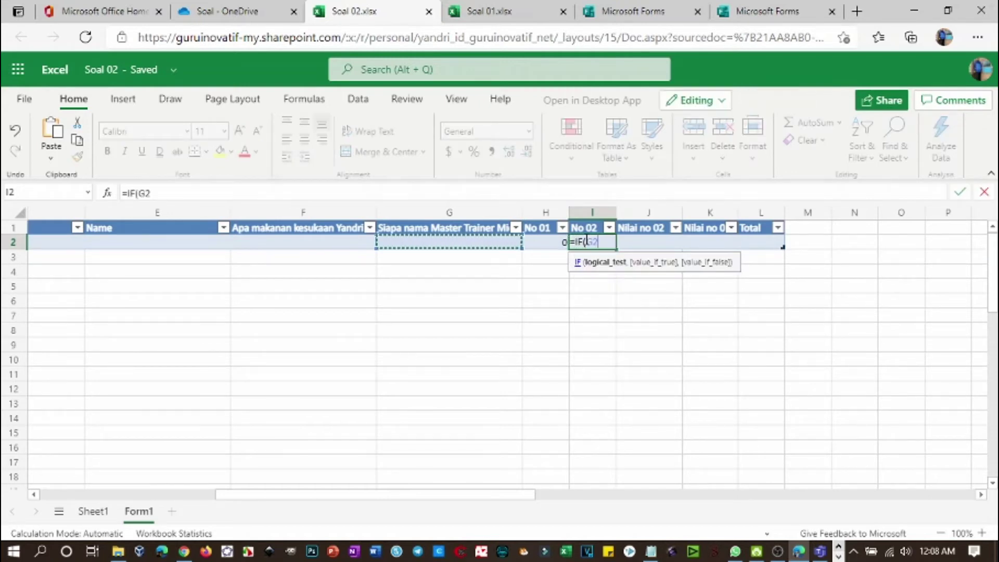
type("=")
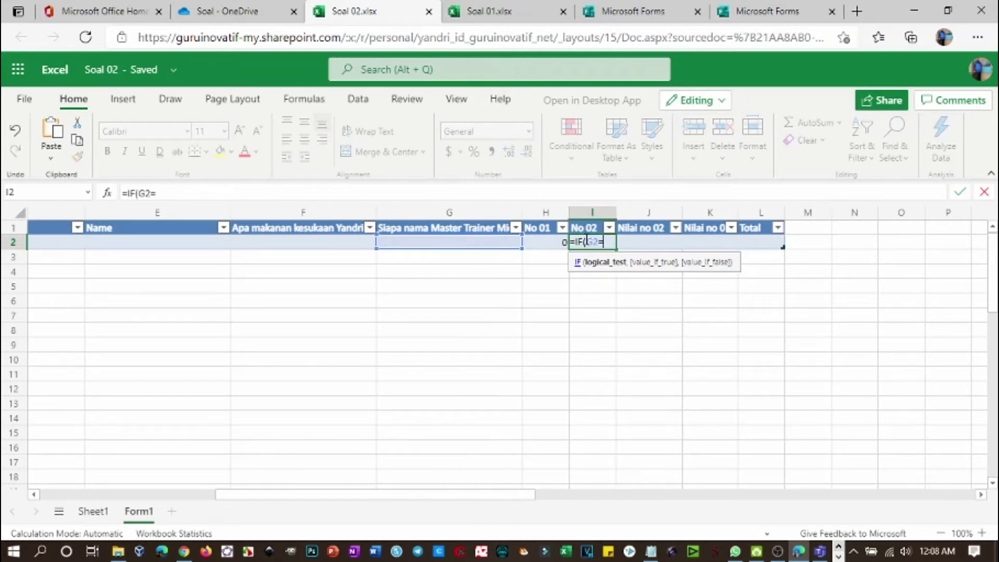
type("\"ya")
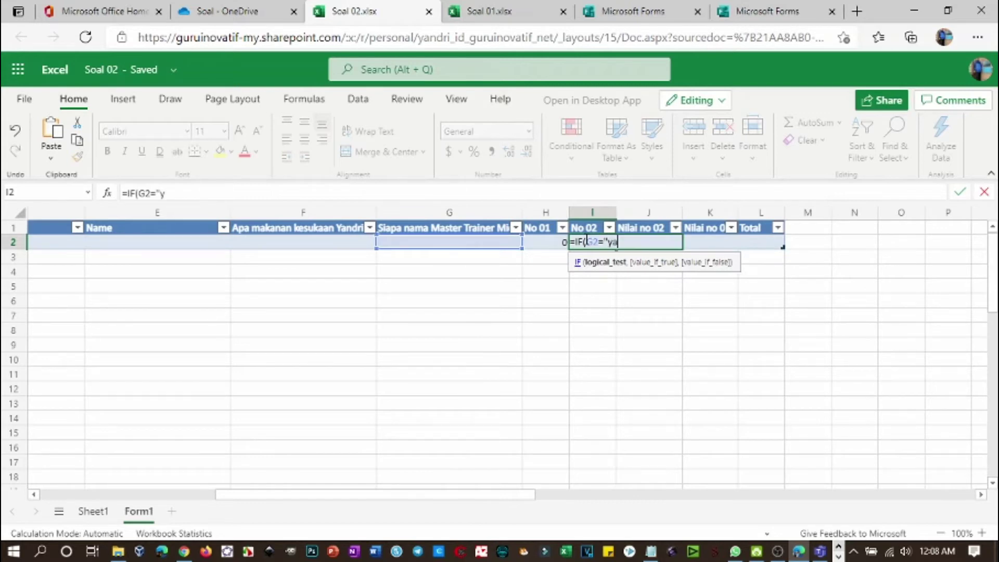
type("ndri\",25,0)")
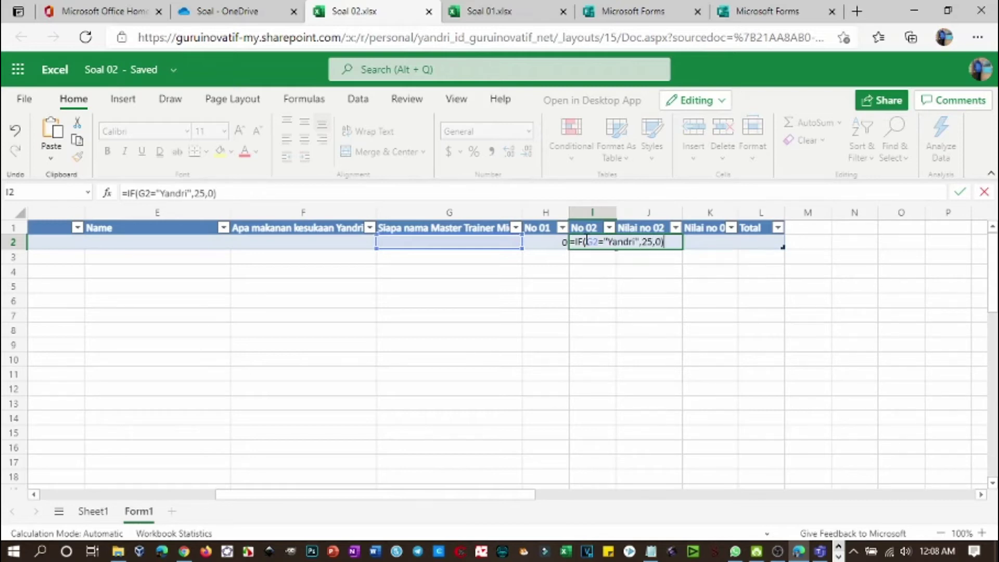
key("Return")
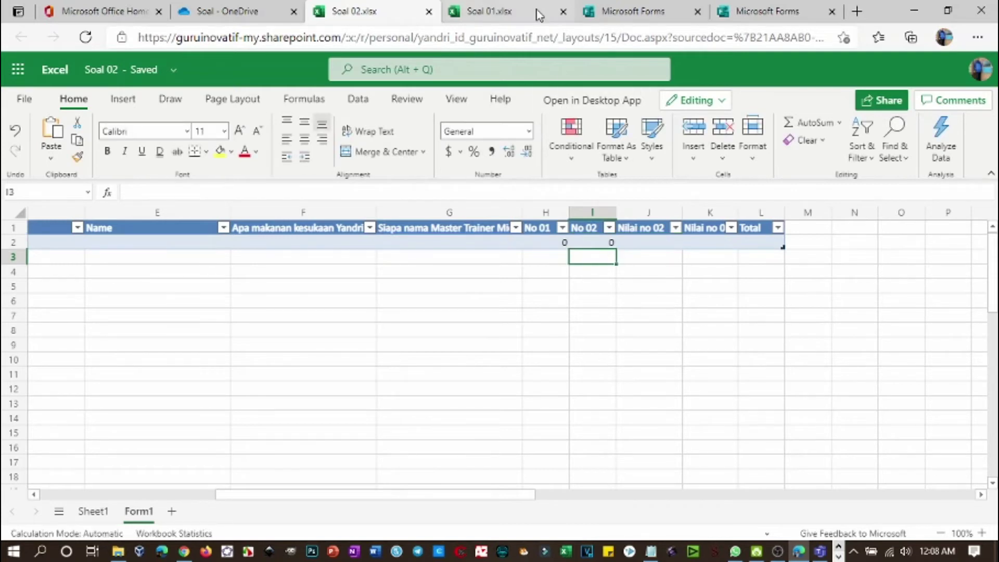
left_click(653, 16)
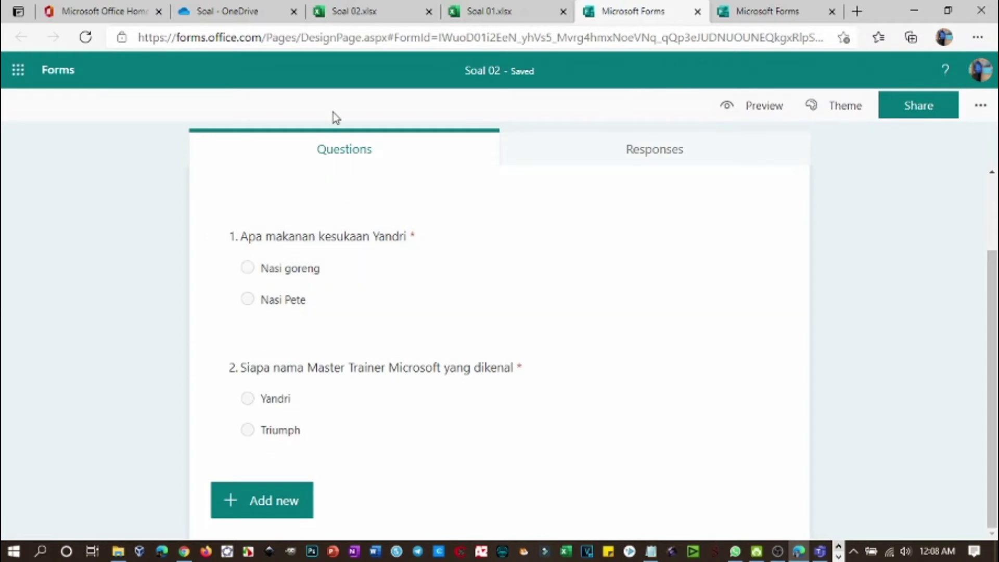
left_click(346, 11)
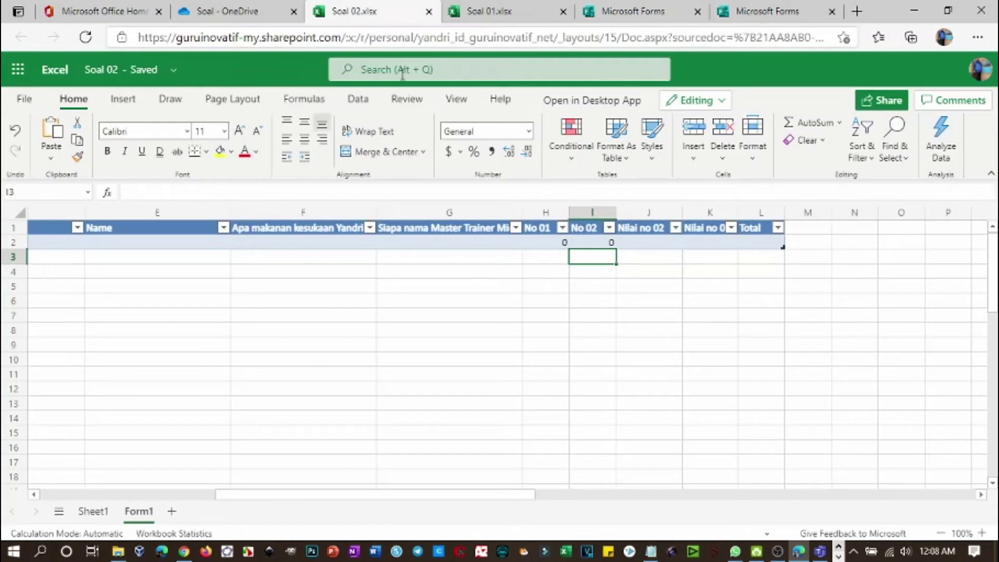
- Enter a SUM formula in J2 under Nilai no 02 that adds the No 01 and No 02 scores
left_click(654, 244)
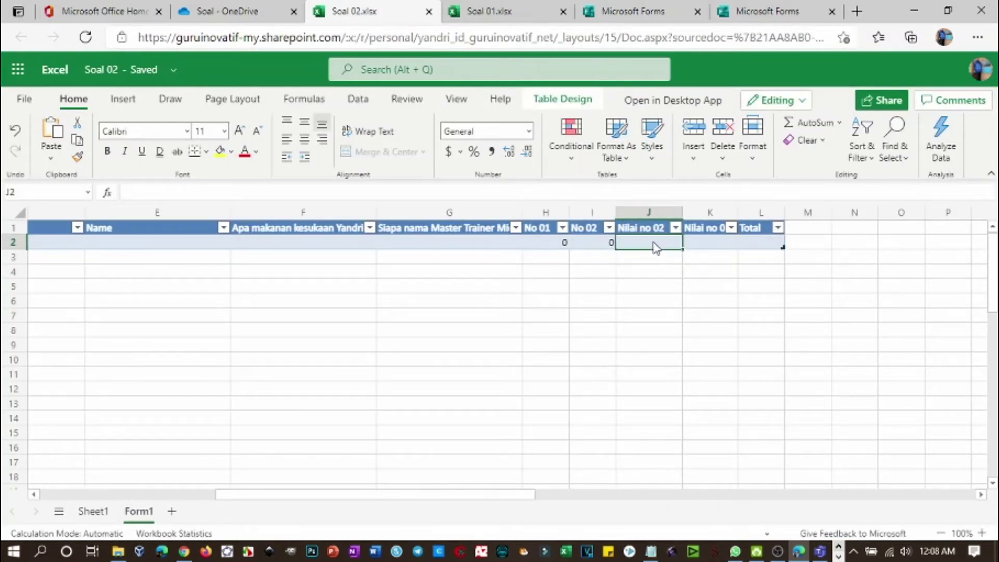
type("=sum")
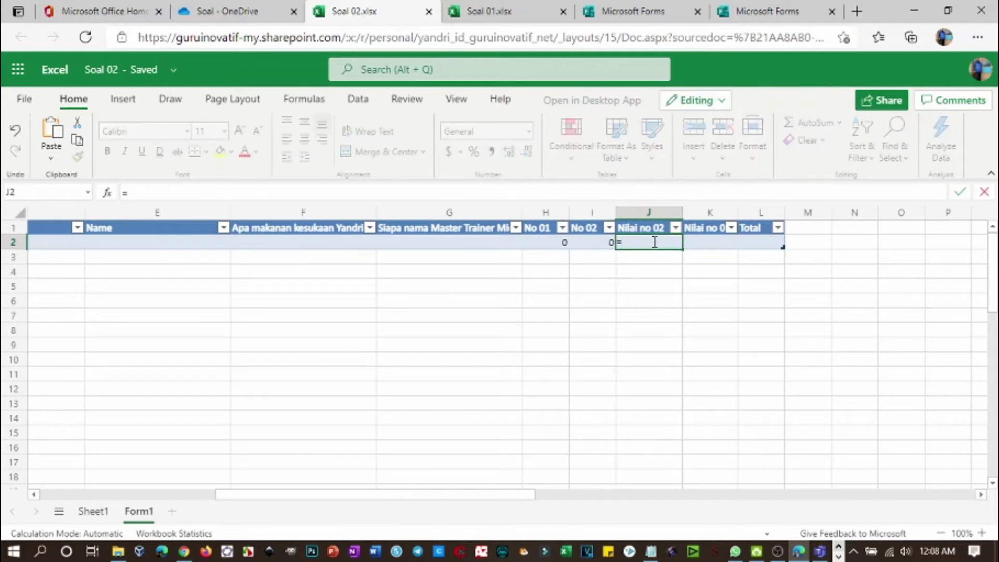
key("Tab")
key("Left")
key("Left")
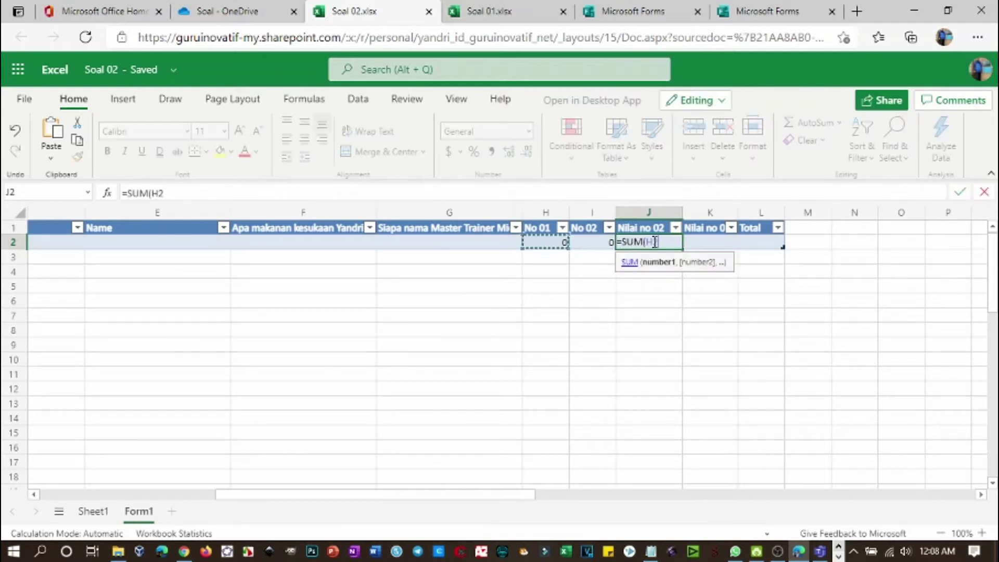
type(",")
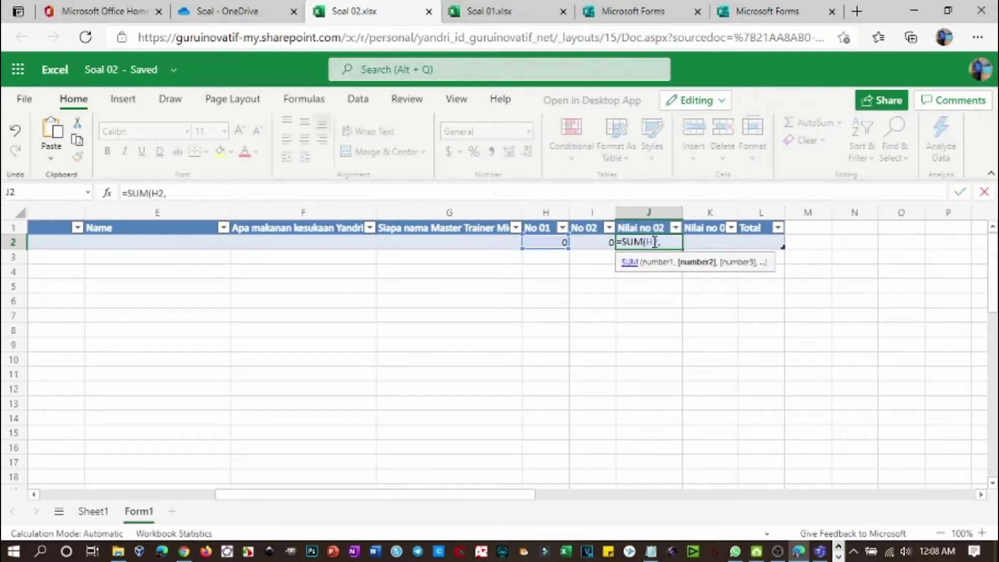
key("Left")
key("Return")
left_click(655, 247)
key("Right")
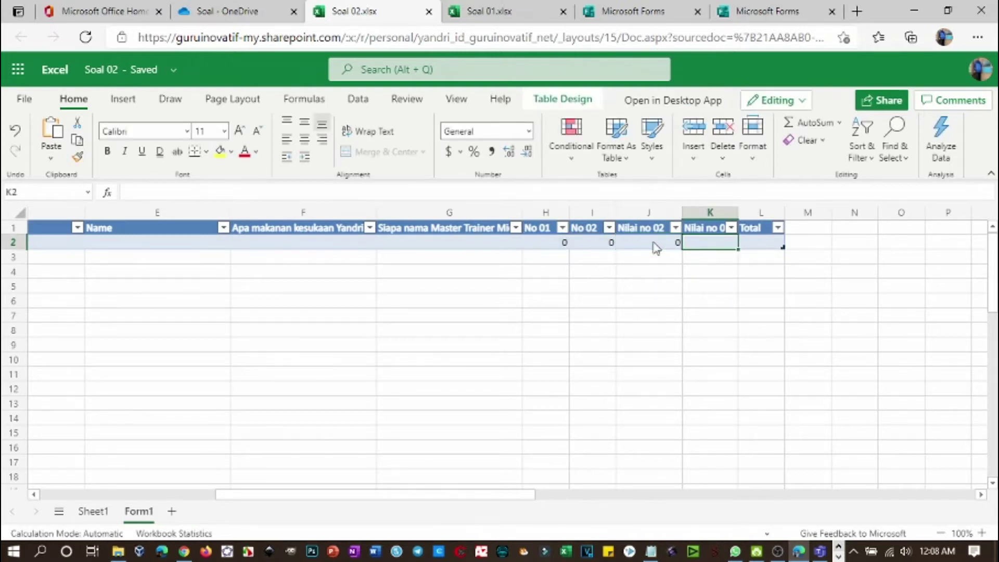
- Enter the formula =SUM(J2,K2) in cell L2 under Total in the Soal 02 workbook
left_click(508, 12)
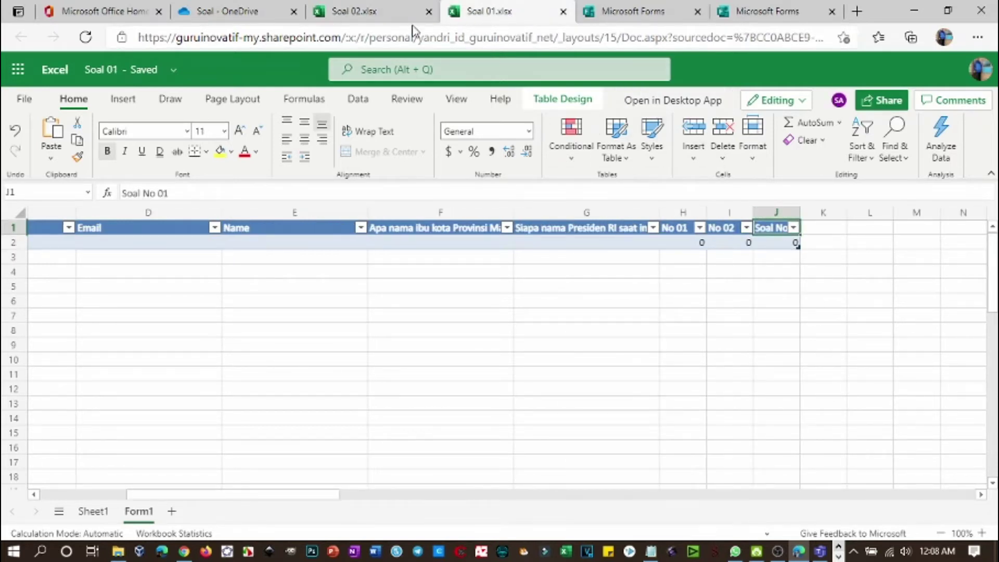
left_click(377, 17)
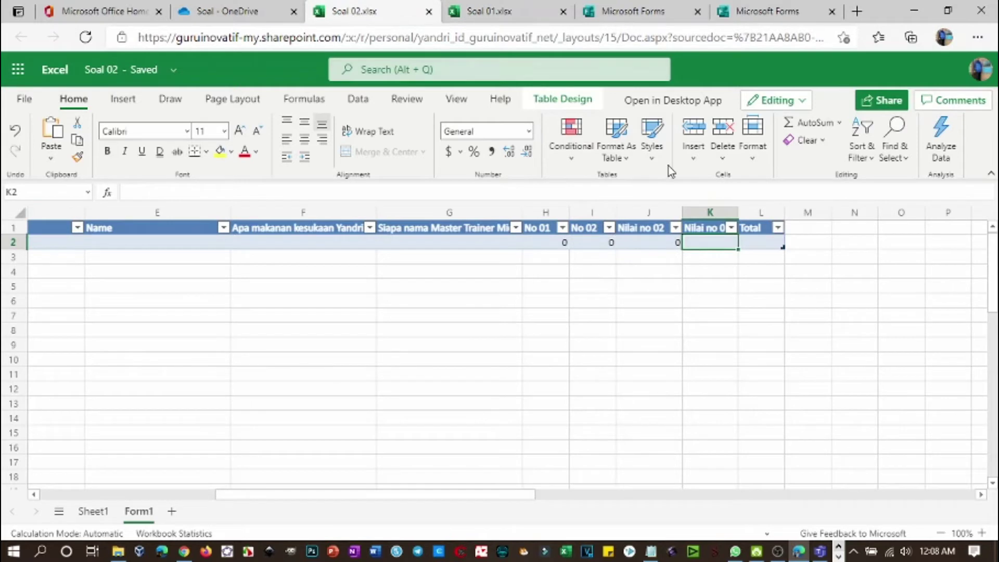
left_click(760, 246)
type("=")
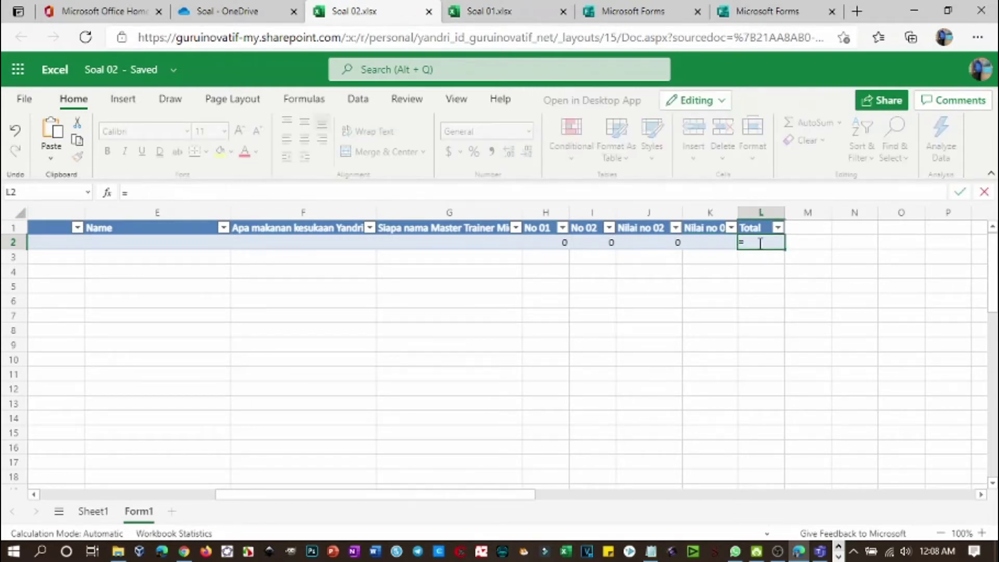
type("sum")
key("Tab")
key("Left")
key("Left")
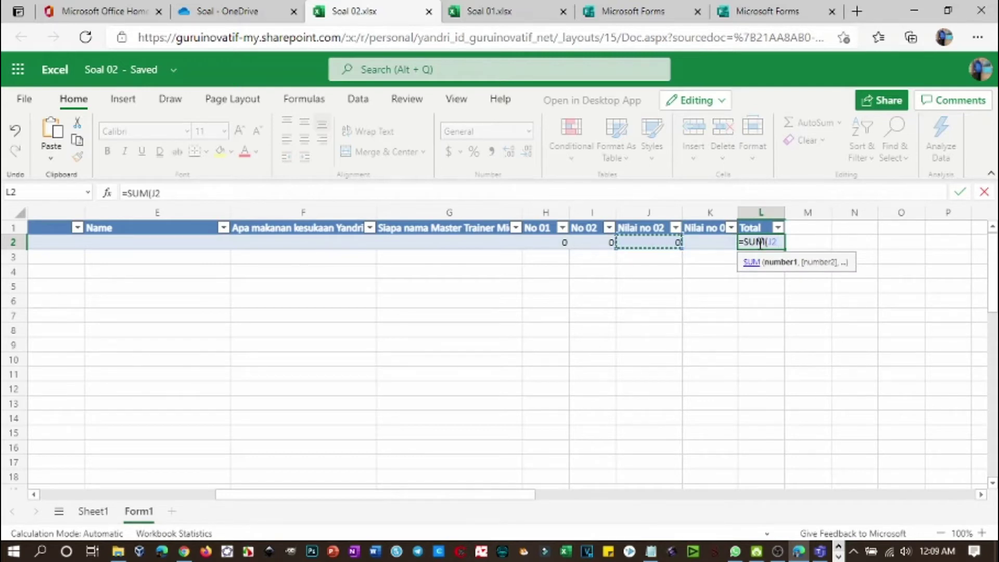
type(",")
key("Right")
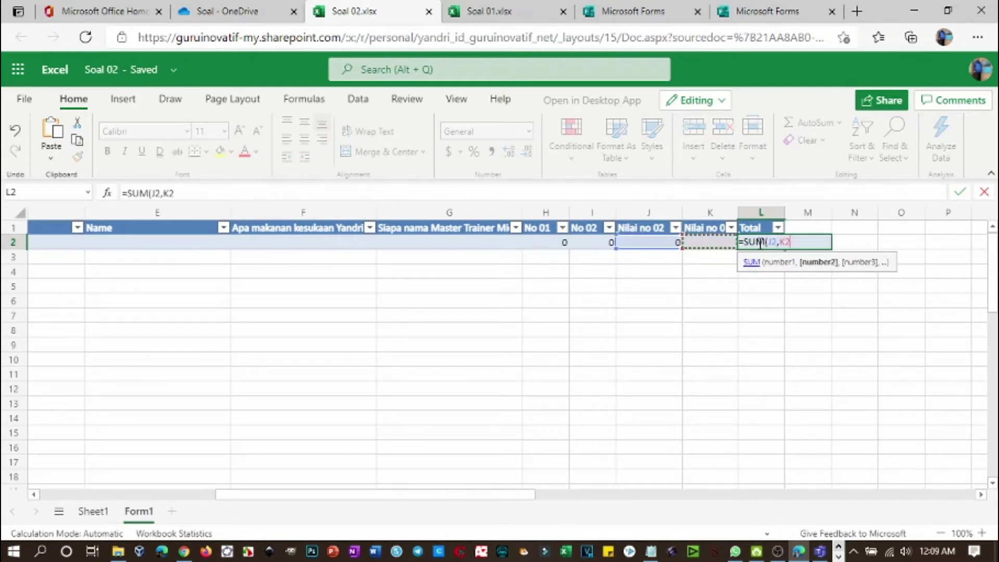
type(")")
key("Return")
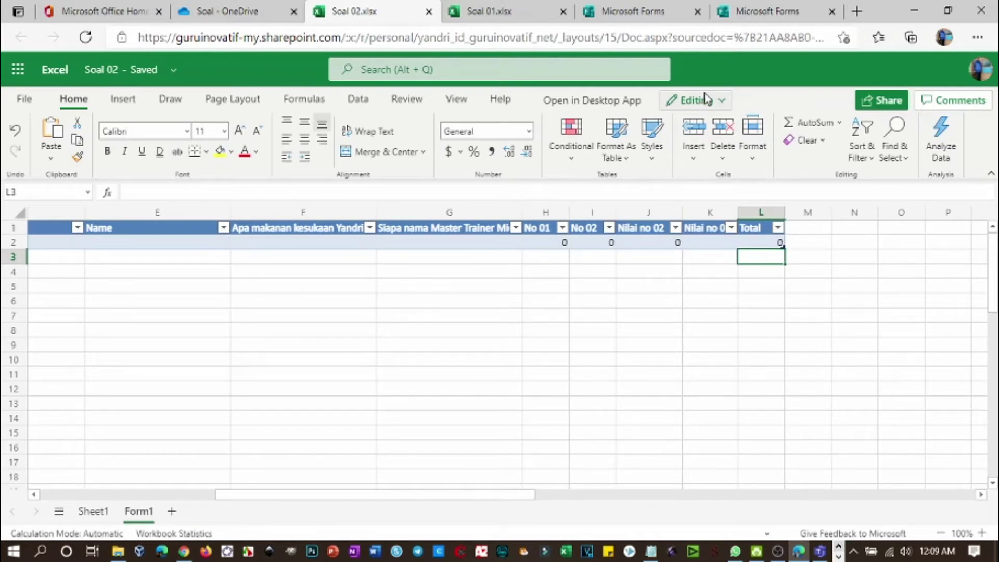
- Review the Soal 01 and Soal 02 workbooks and the questions in their linked forms
left_click(502, 16)
left_click(609, 12)
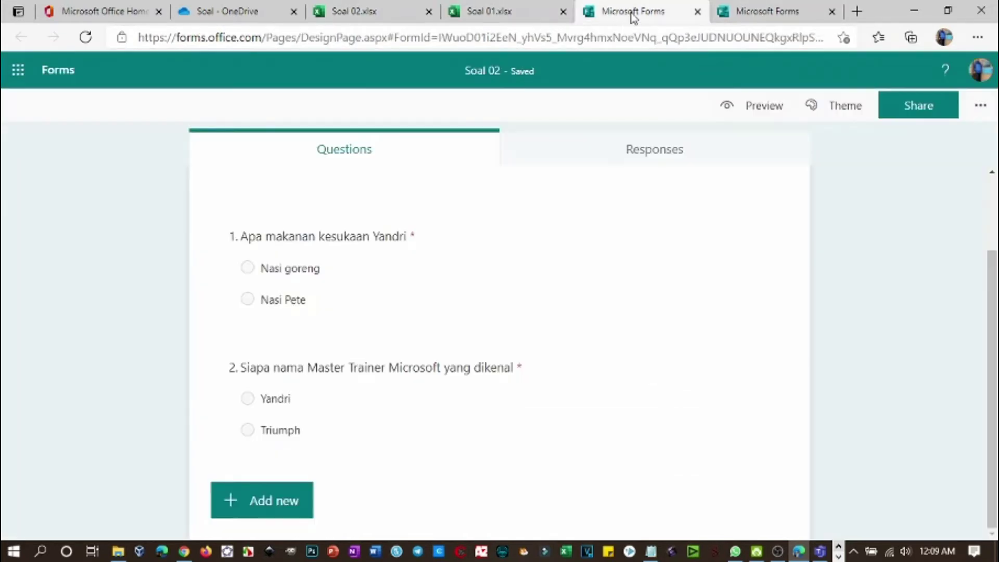
left_click(493, 13)
left_click(364, 18)
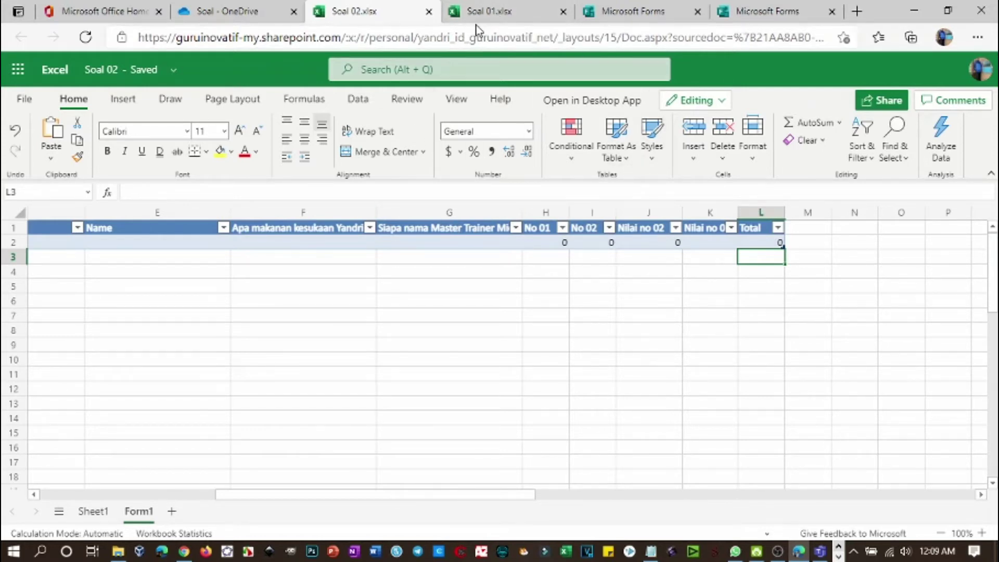
left_click(614, 12)
left_click(765, 12)
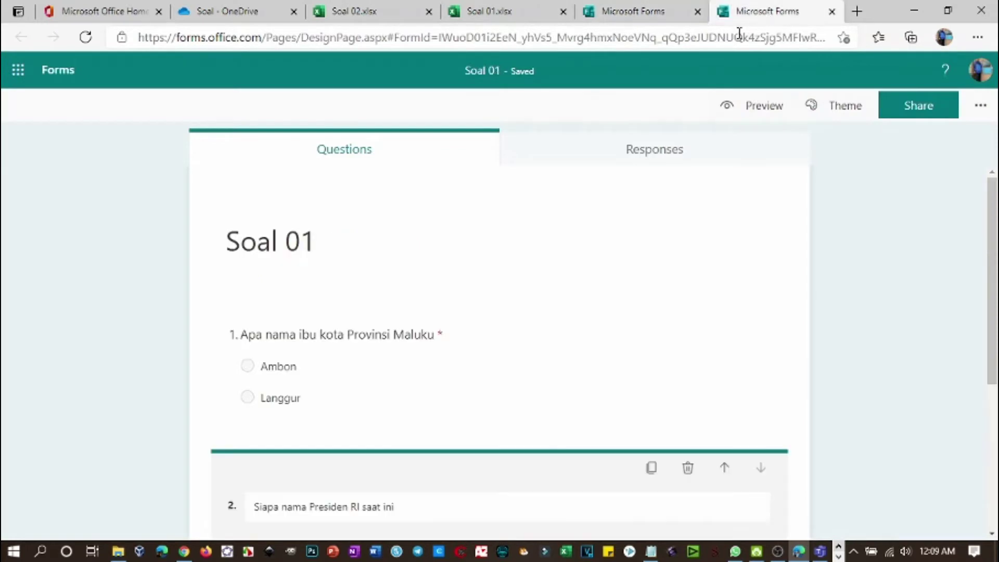
left_click(635, 16)
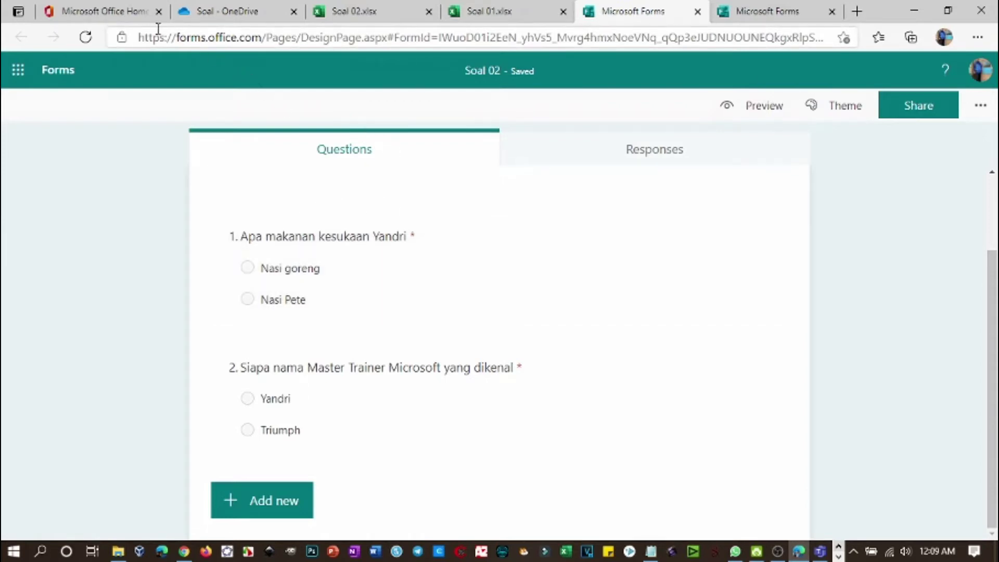
- Open Power Automate from the Office home page in a new browser tab and switch to it
left_click(92, 15)
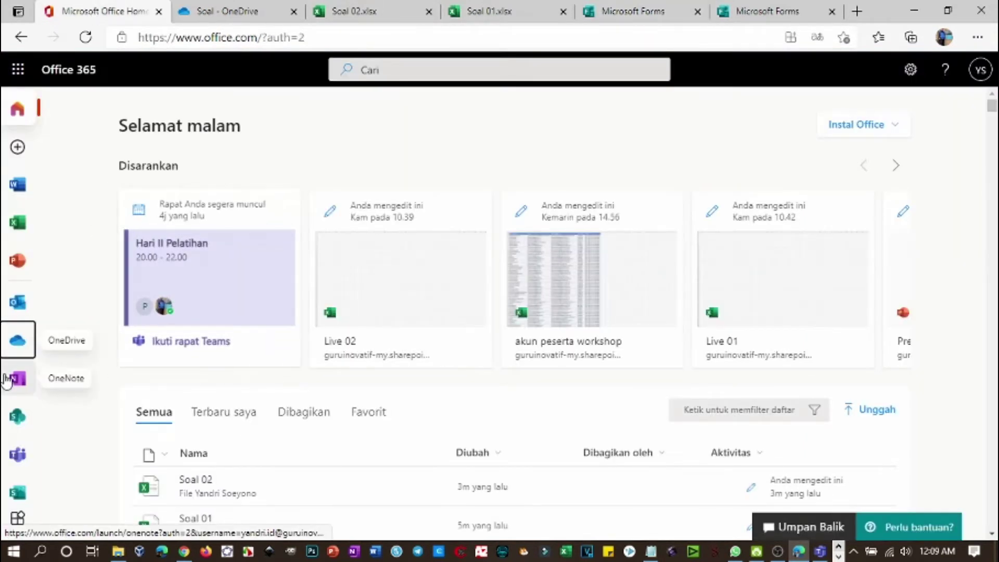
scroll(17, 375, "down", 3)
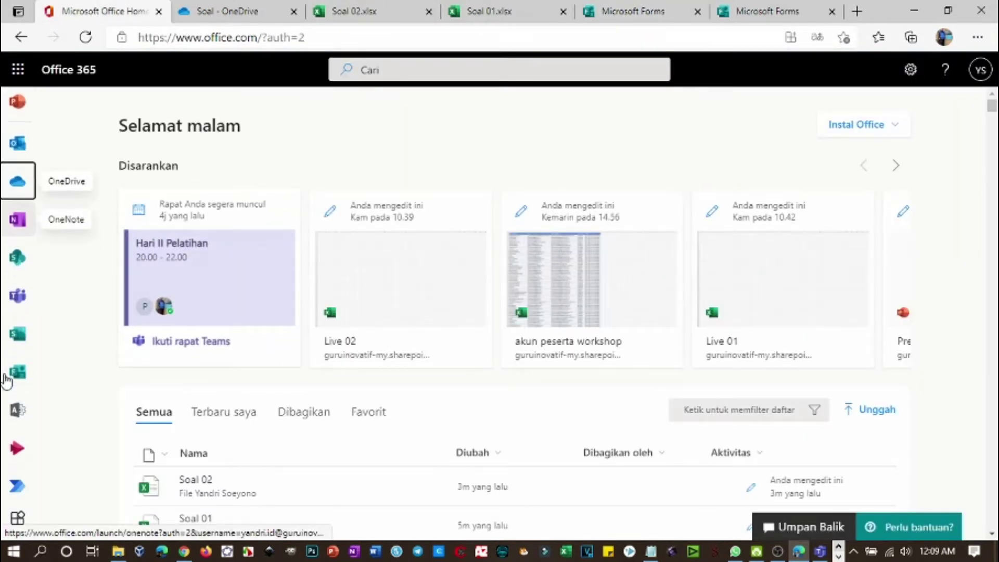
left_click(17, 484)
right_click(17, 487)
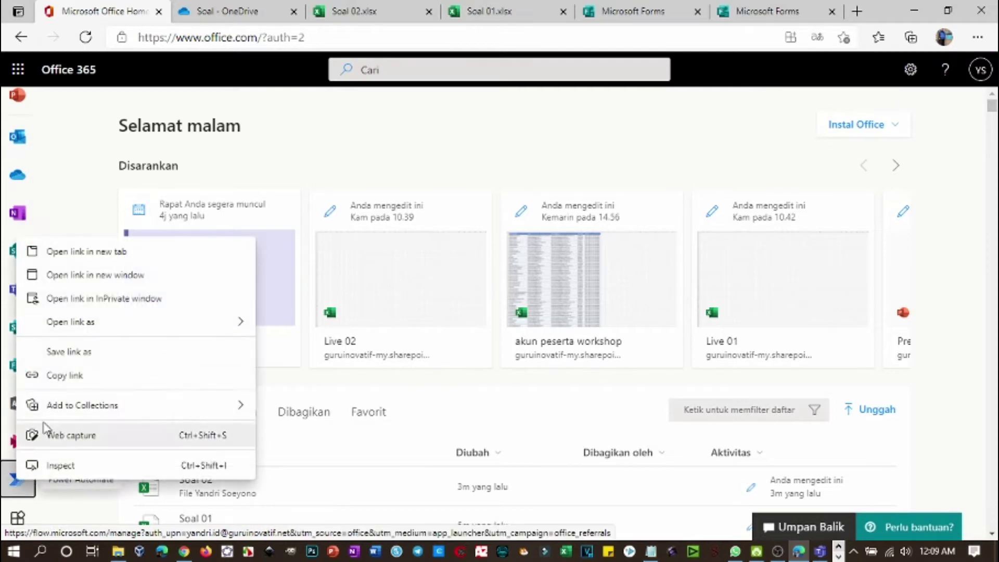
left_click(91, 251)
left_click(207, 10)
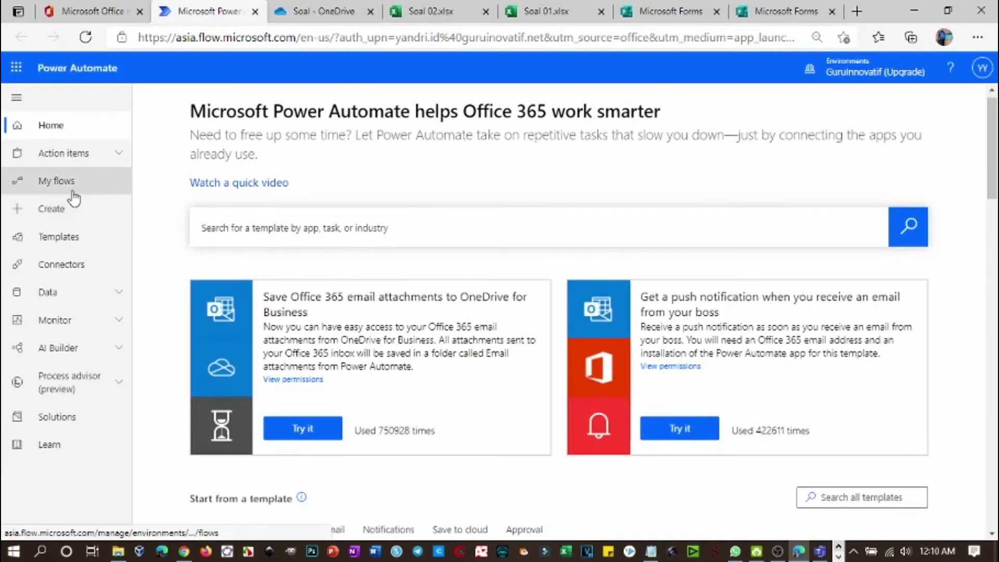
- Create an automated cloud flow named Soal Forms dari Video with the Microsoft Forms trigger When a new response is submitted
scroll(307, 307, "down", 3)
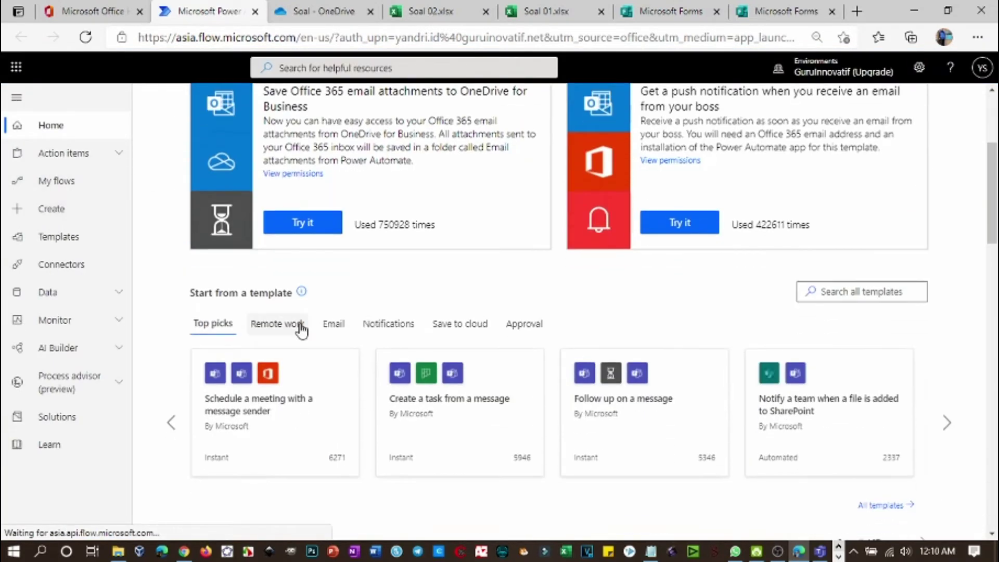
scroll(301, 328, "up", 3)
scroll(301, 329, "up", 1)
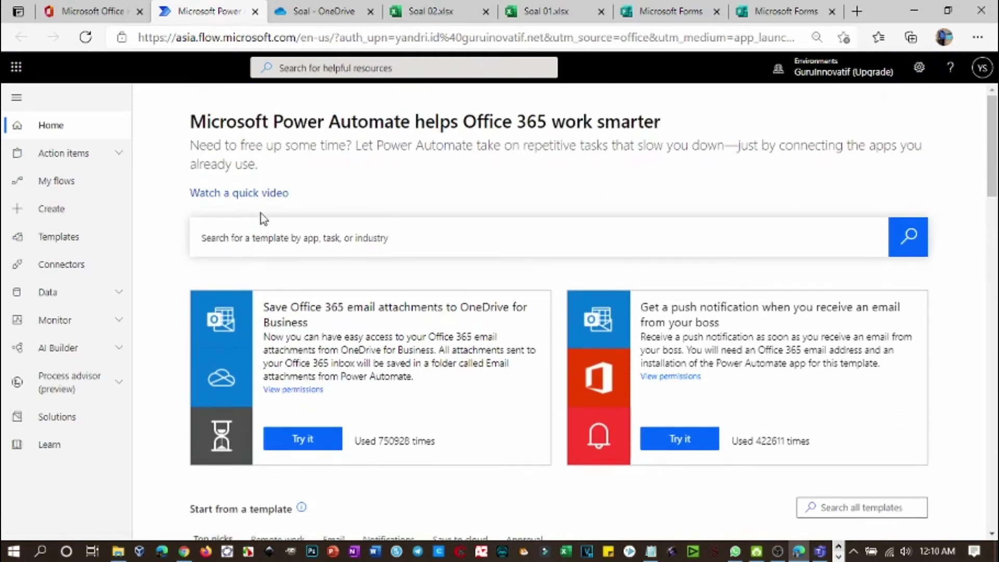
left_click(73, 208)
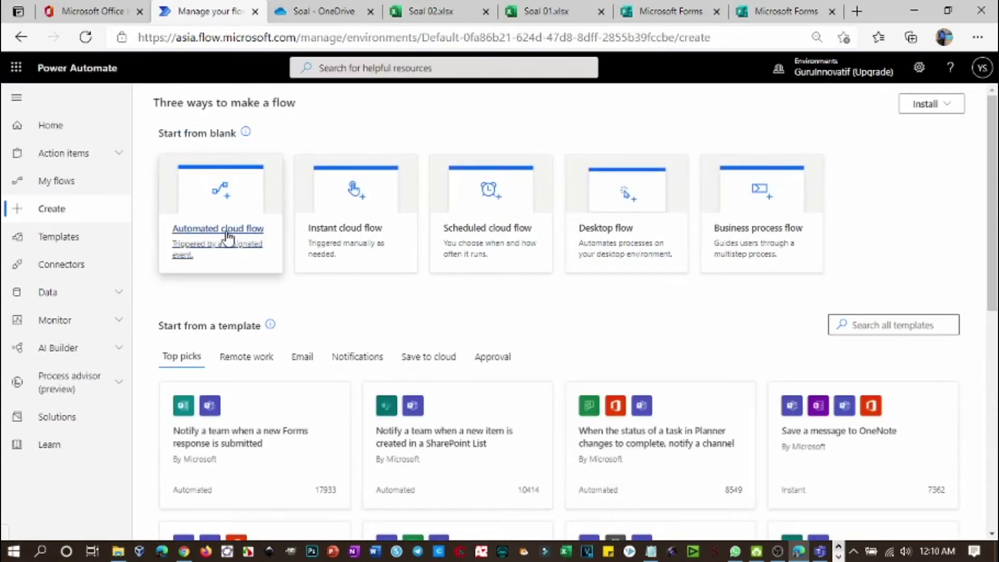
left_click(233, 241)
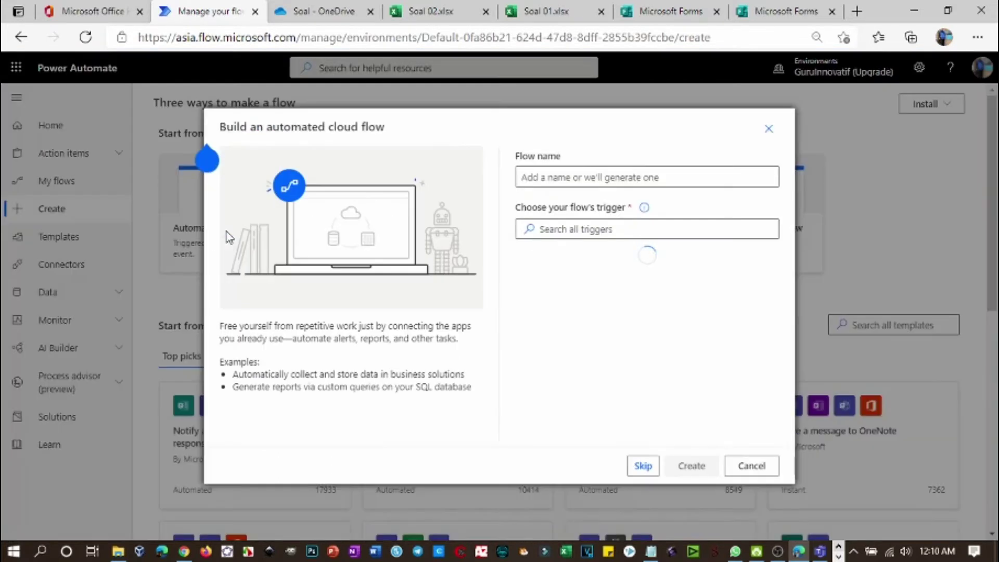
left_click(612, 175)
type("Soal Forms dari Video")
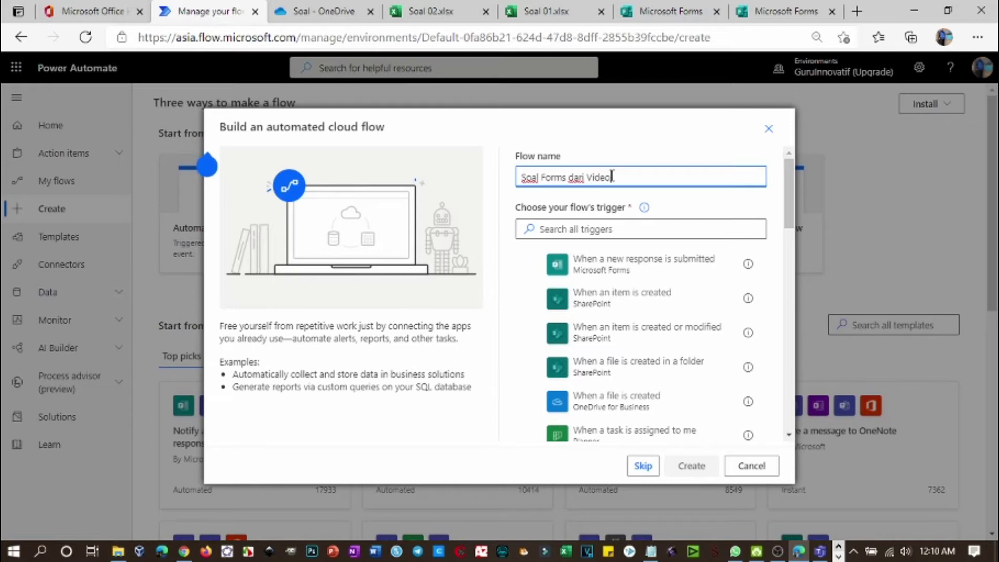
left_click(595, 267)
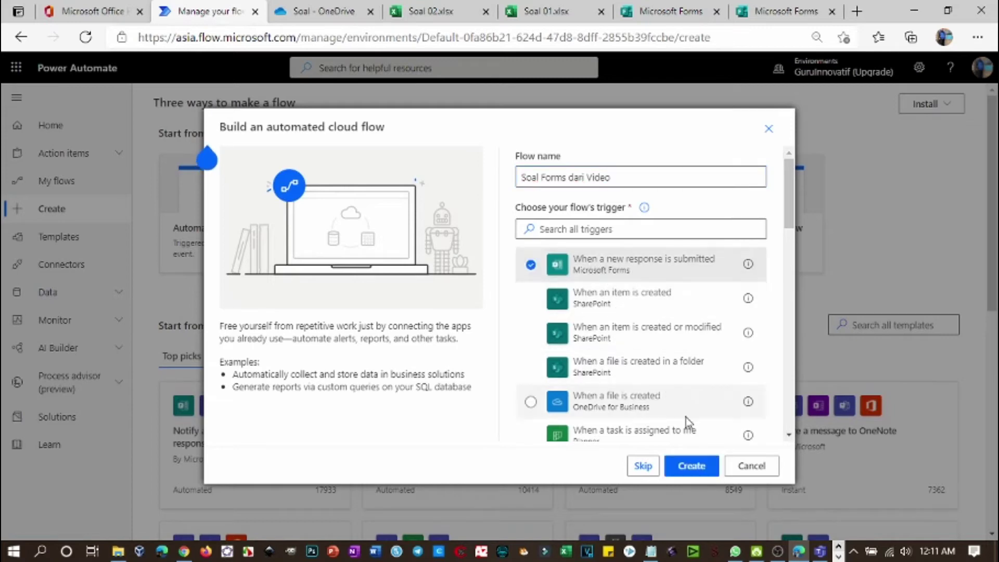
left_click(694, 466)
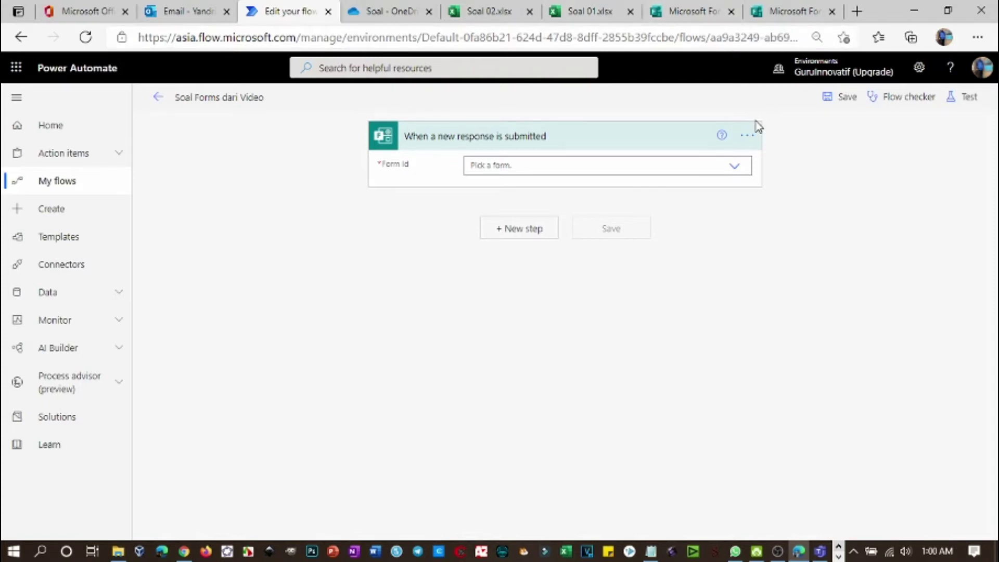
- Set the form of the When a new response is submitted trigger to Soal 02
left_click(736, 166)
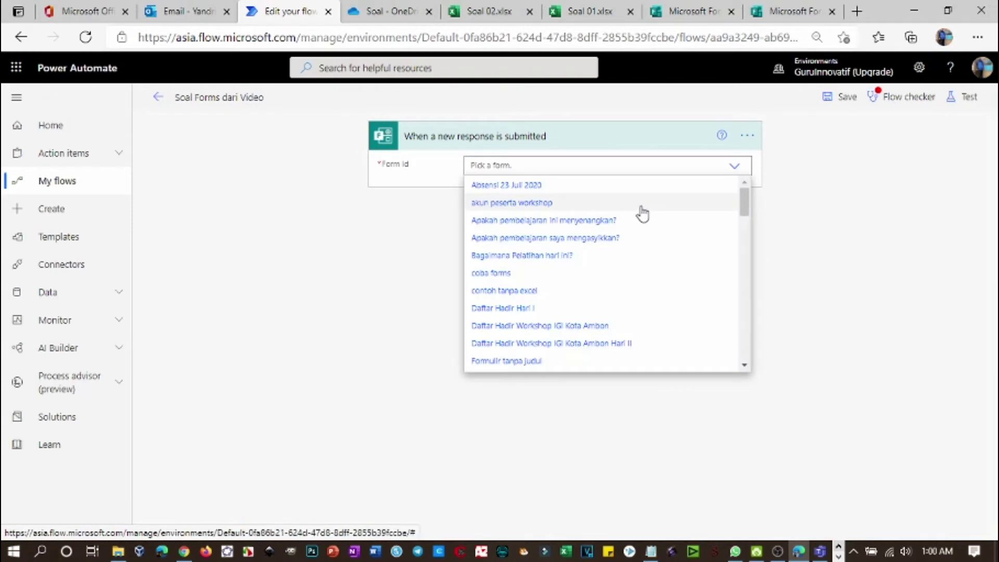
type("soal")
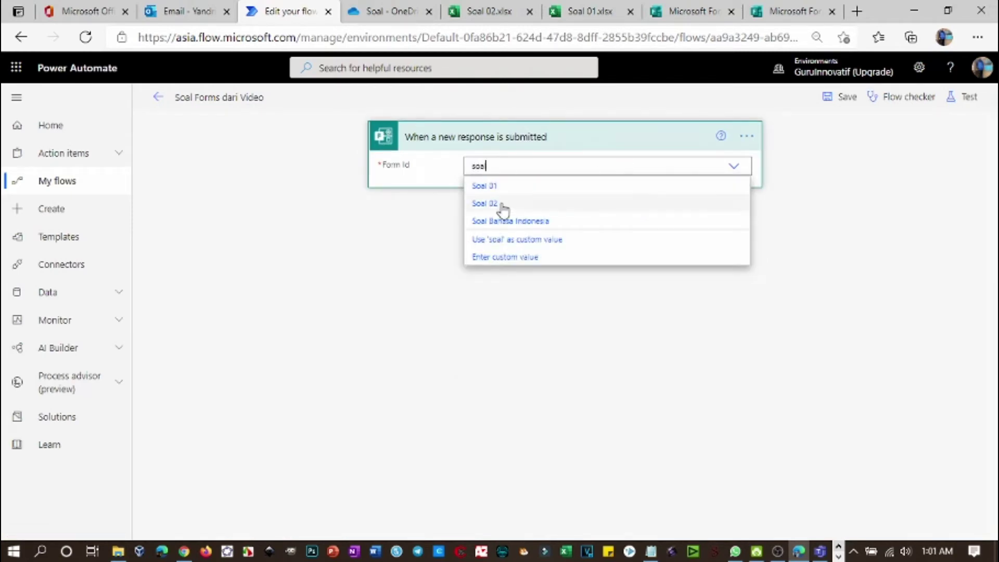
left_click(503, 210)
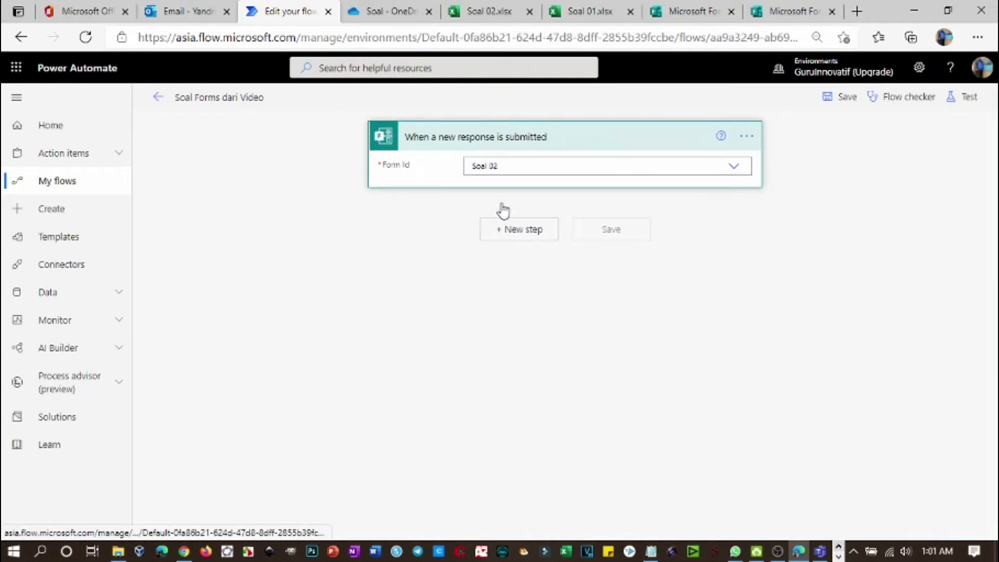
- Add the Microsoft Forms action Get response details as a new step after the trigger
left_click(535, 233)
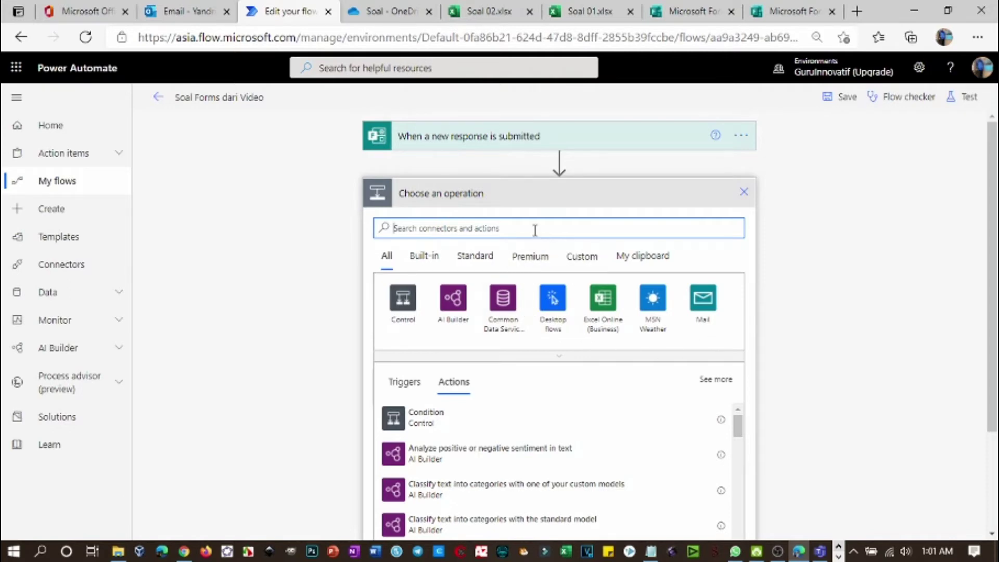
type("form")
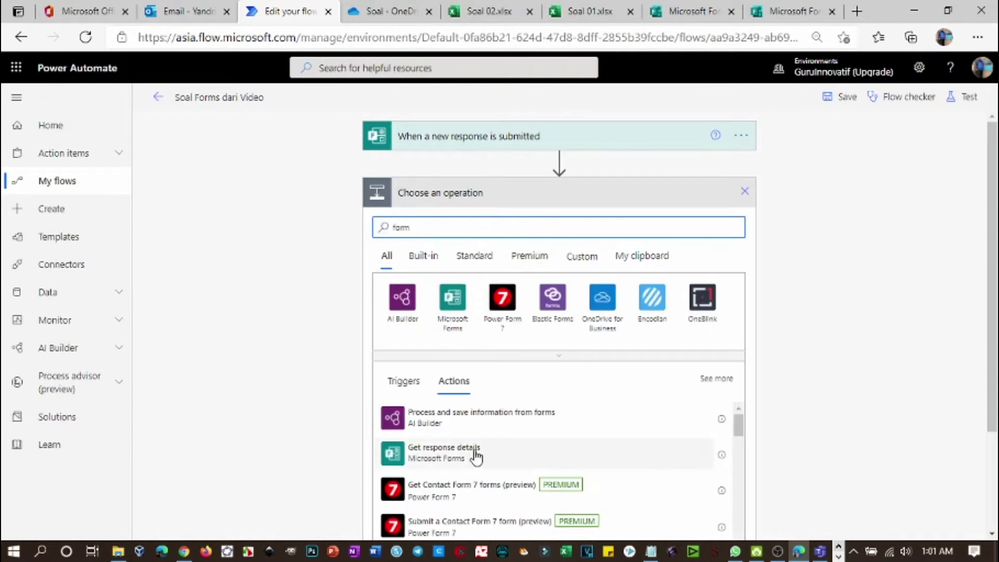
left_click(453, 311)
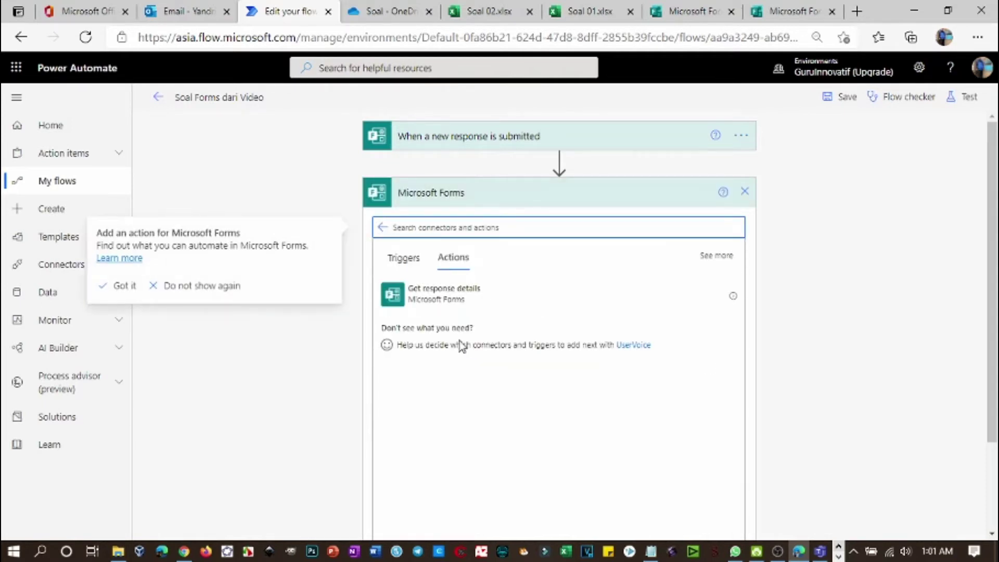
left_click(437, 302)
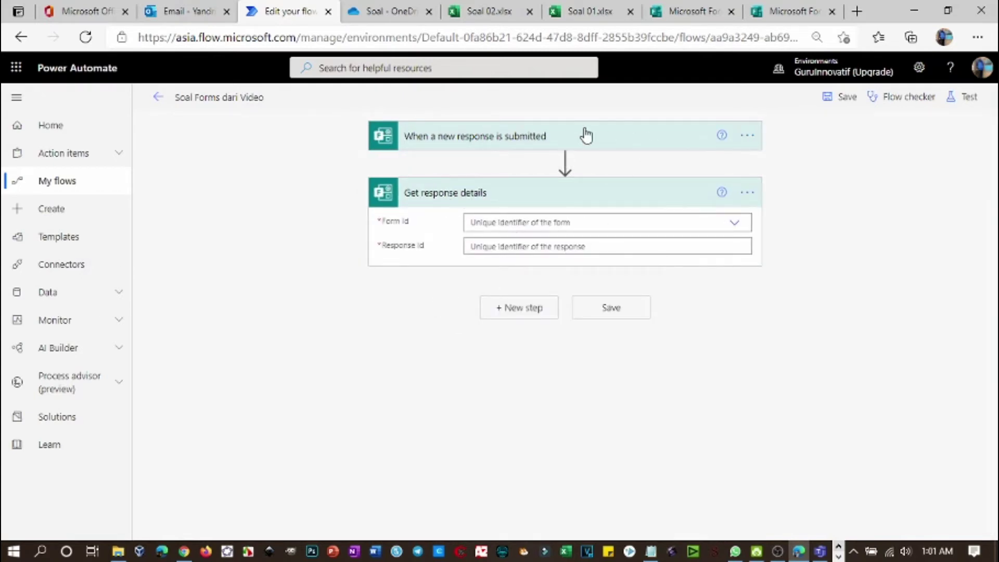
- Set the Get response details action to form Soal 02 and use the trigger's Response Id as its response identifier
left_click(734, 224)
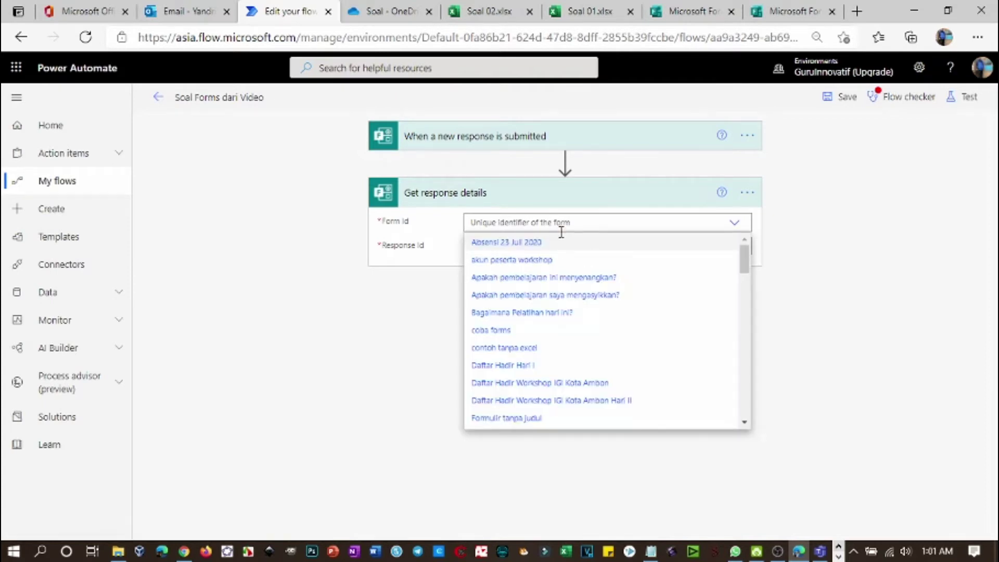
type("soal")
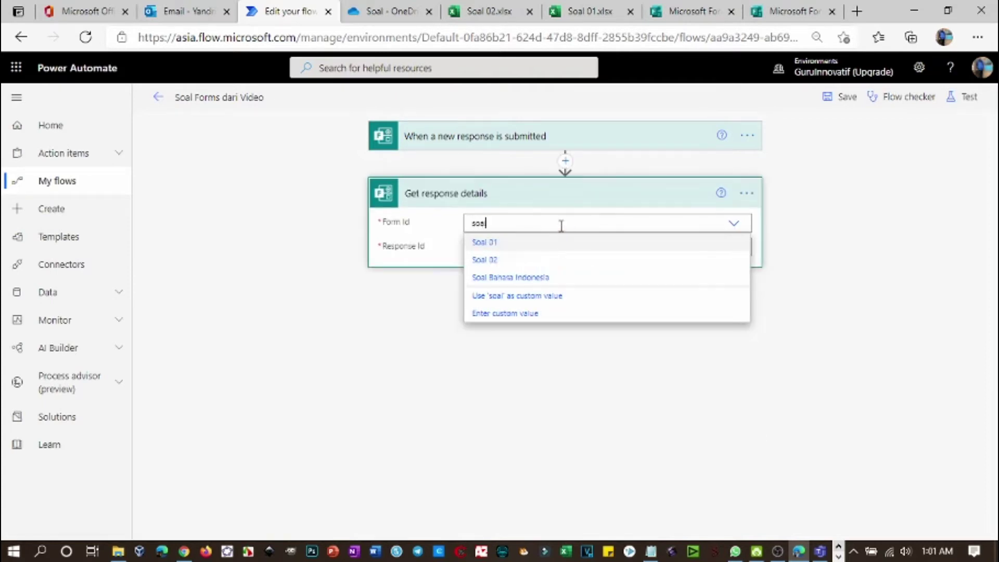
left_click(531, 262)
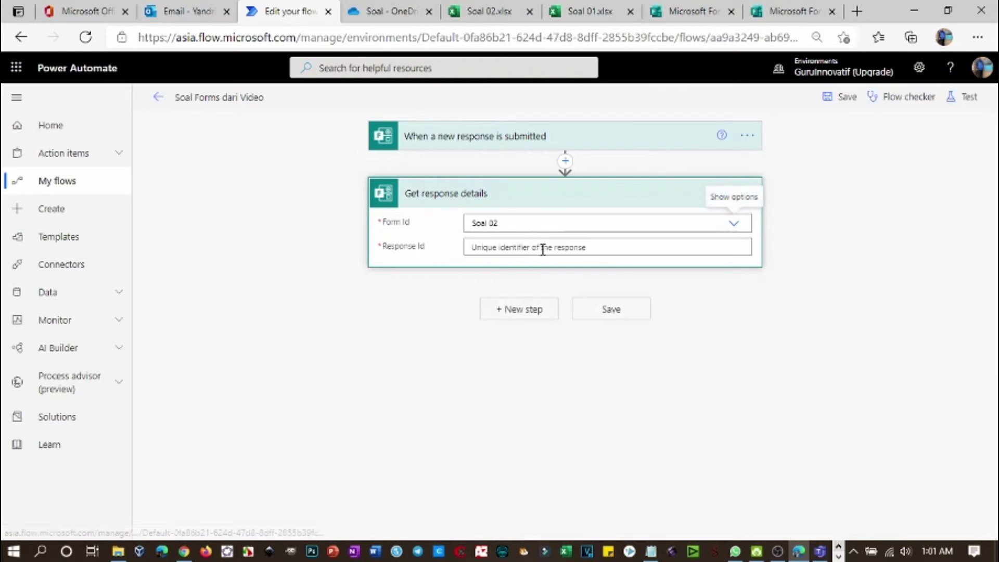
left_click(821, 377)
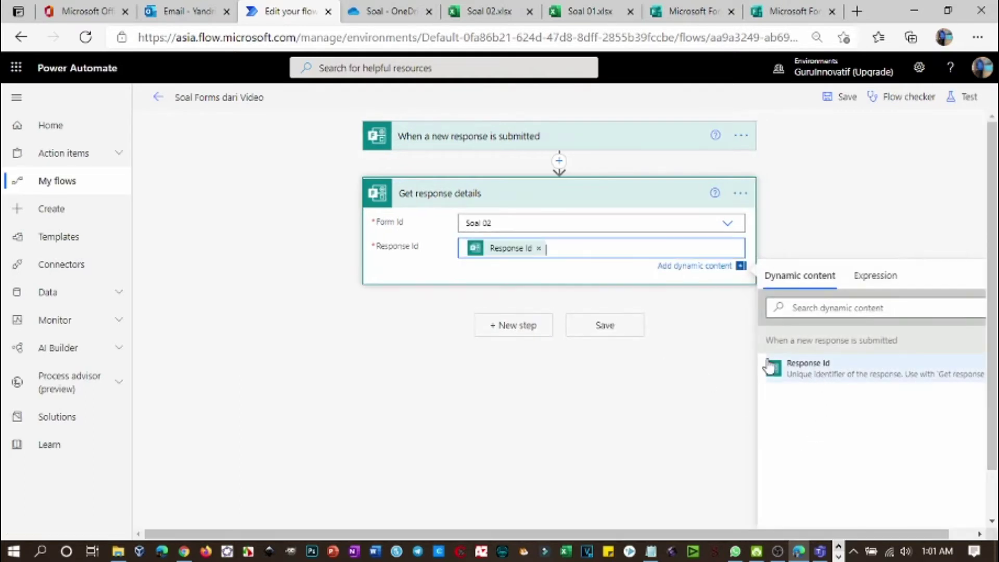
- Review the Soal 01 workbook's columns and add the Excel Online (Business) action List rows present in a table as a new step
left_click(522, 328)
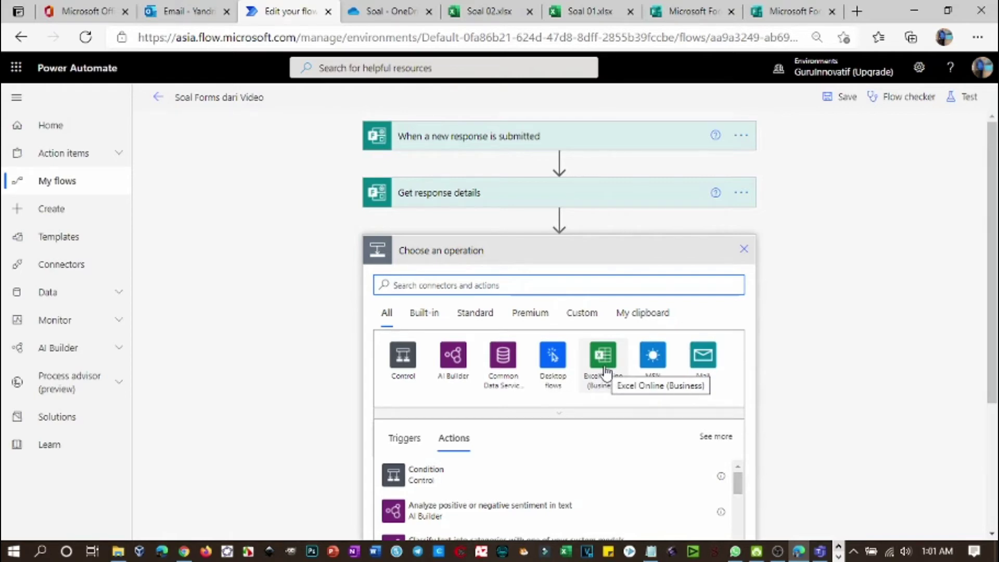
left_click(584, 17)
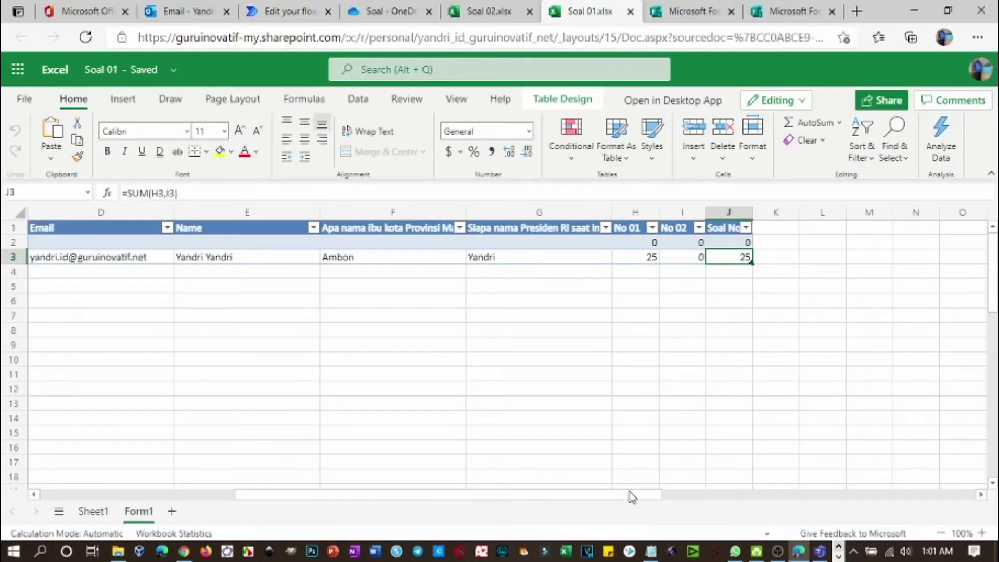
left_click_drag(609, 495, 432, 451)
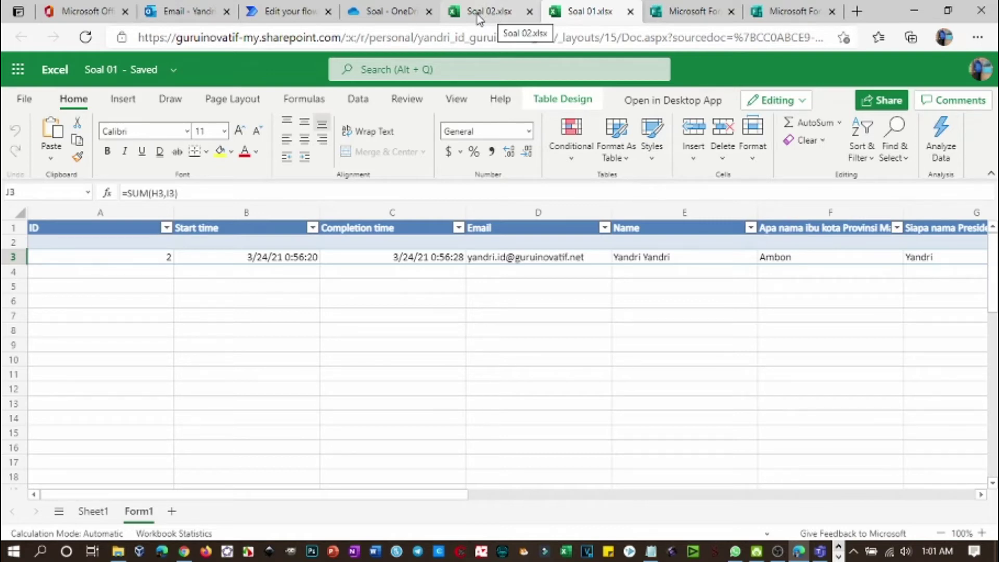
left_click(275, 16)
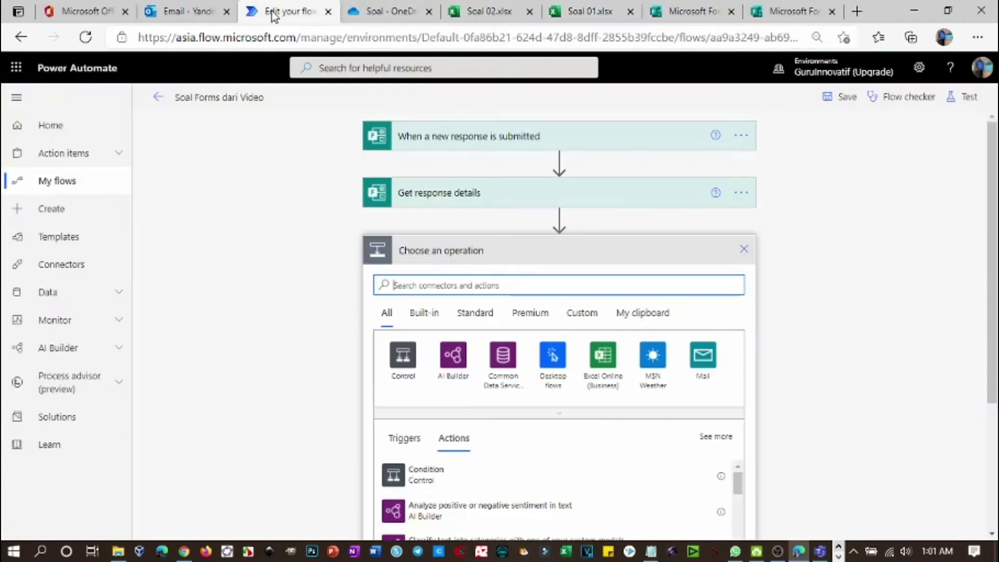
left_click(604, 358)
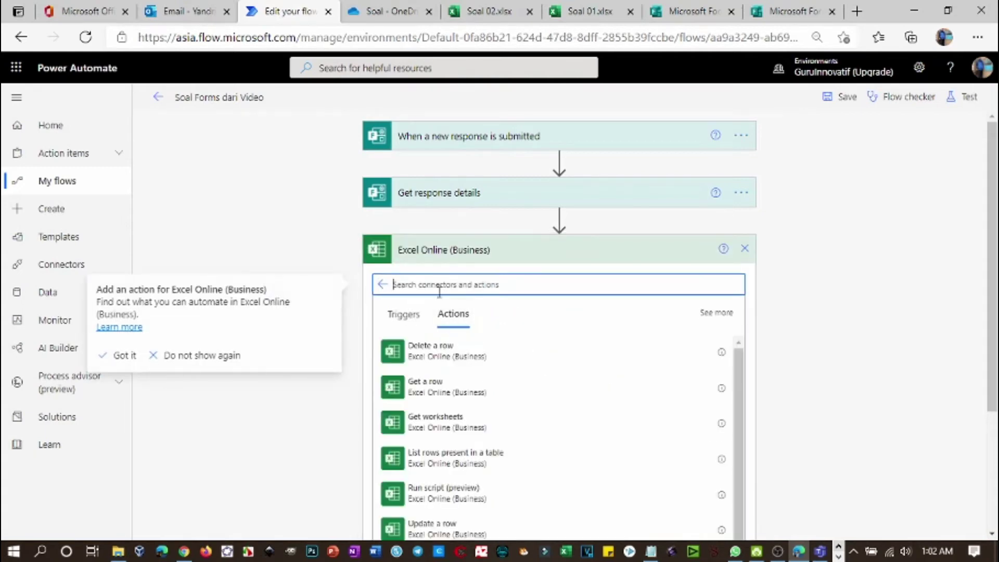
left_click(467, 460)
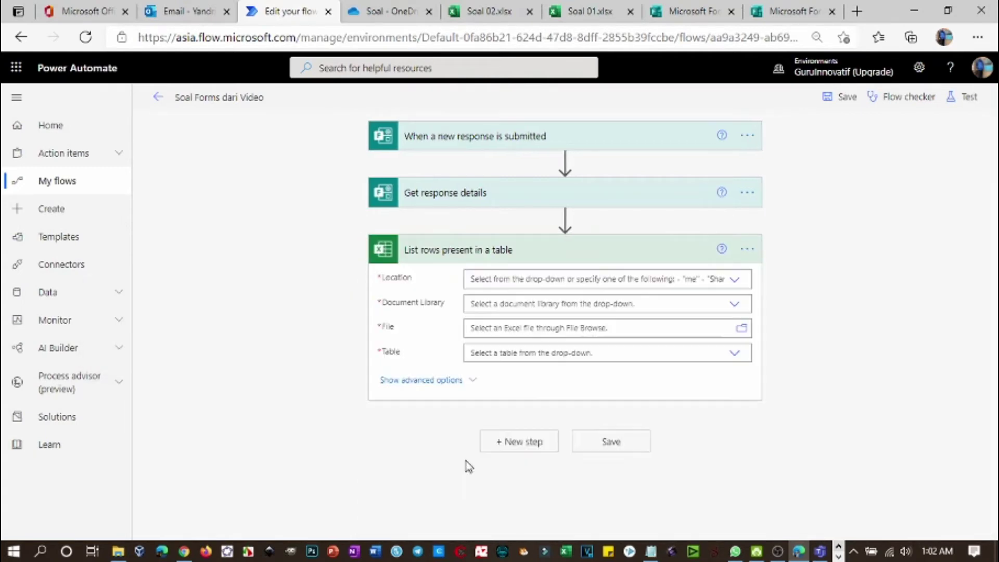
- Set the List rows present in a table action's location to OneDrive for Business and its document library to OneDrive
left_click(735, 280)
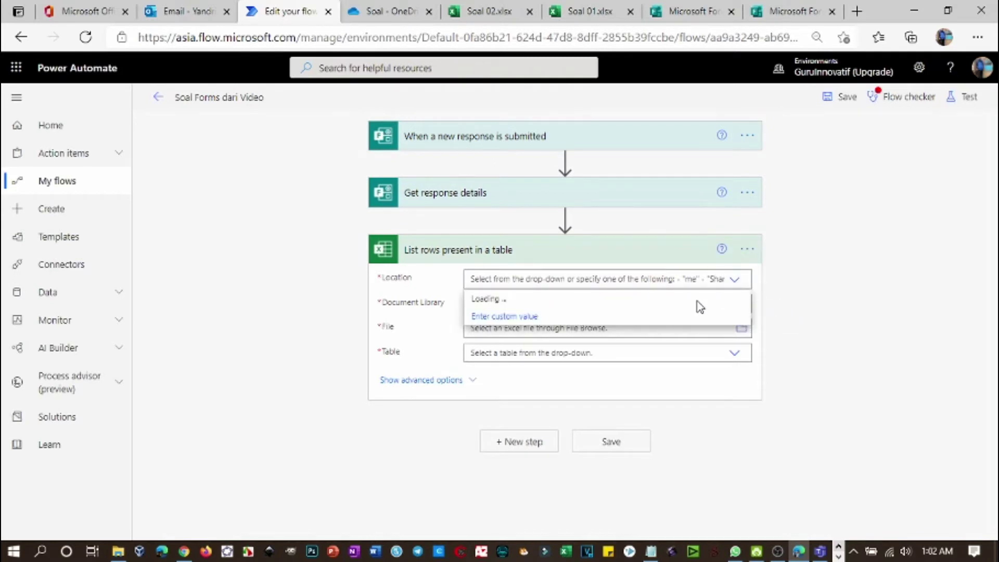
left_click(594, 300)
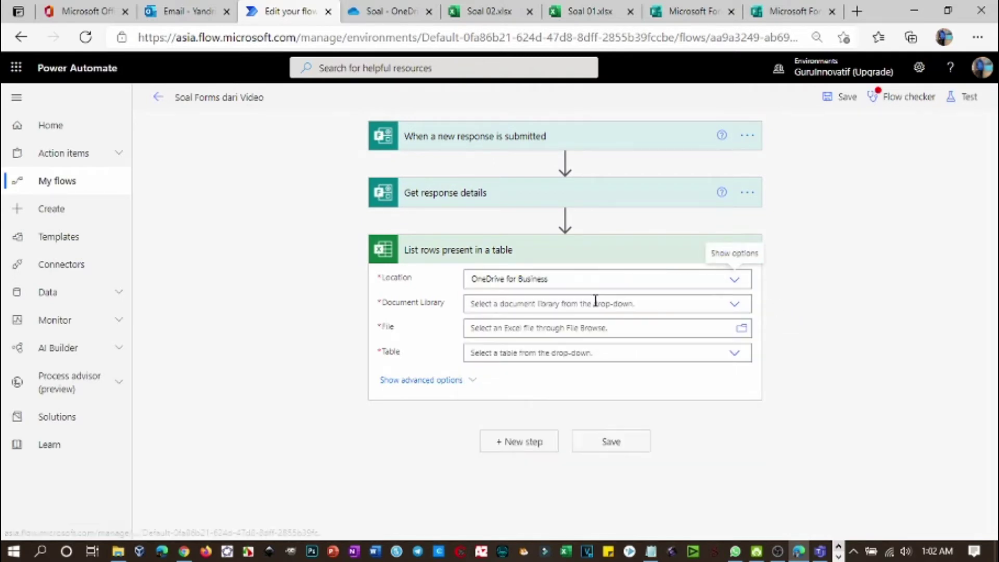
left_click(647, 308)
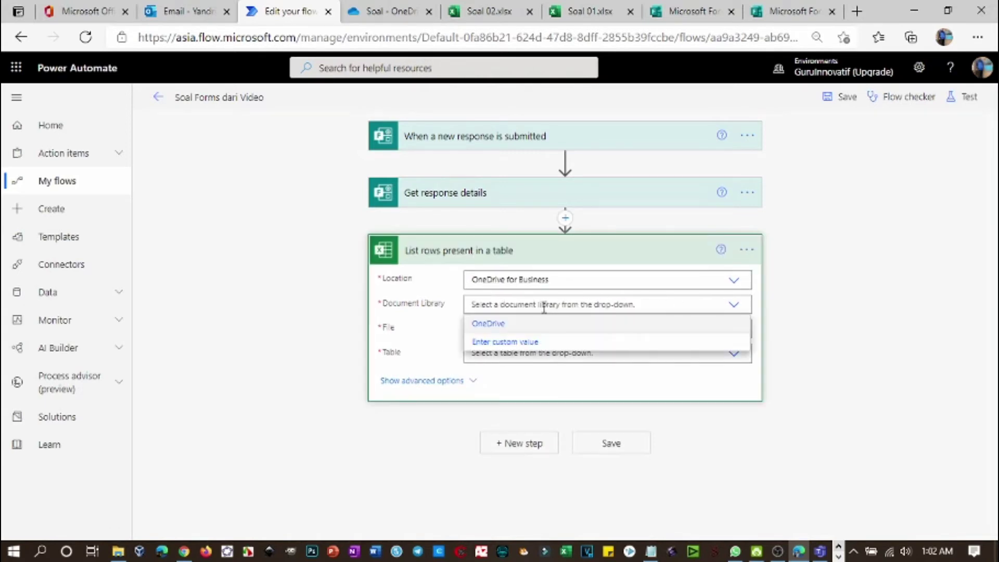
left_click(526, 322)
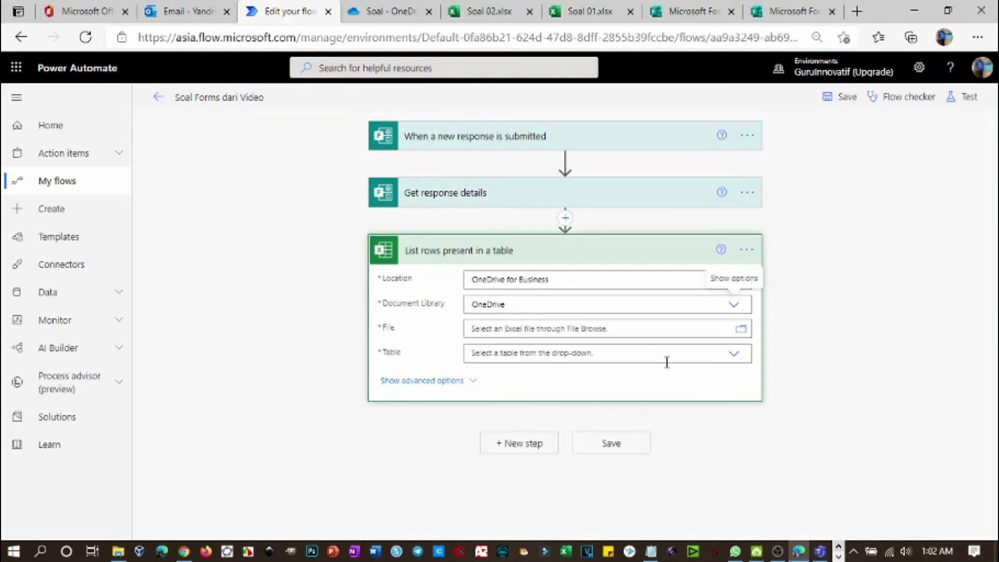
- Choose Soal 01.xlsx from the Soal folder as the file for listing rows, with Table1 as the table
left_click(740, 331)
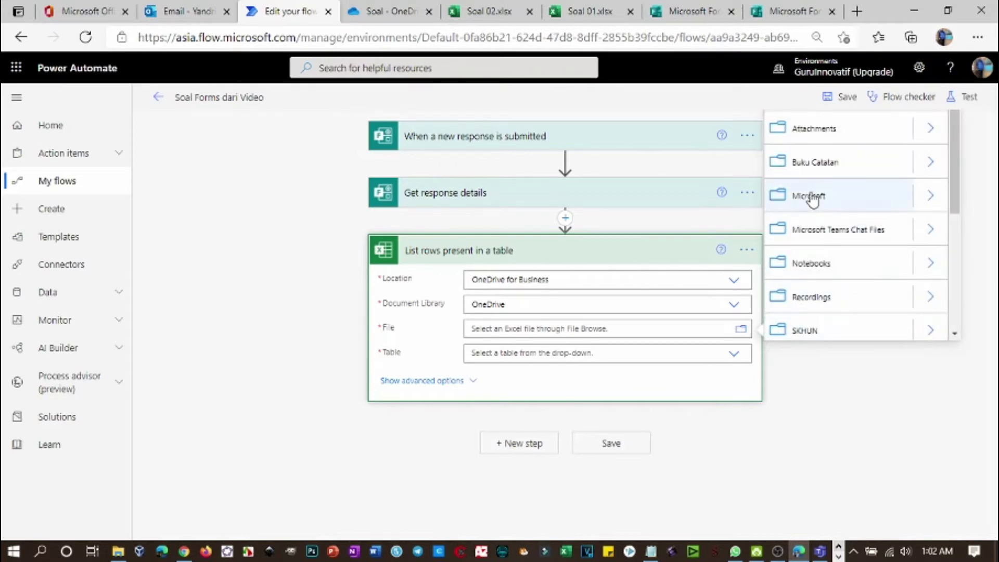
scroll(892, 333, "down", 3)
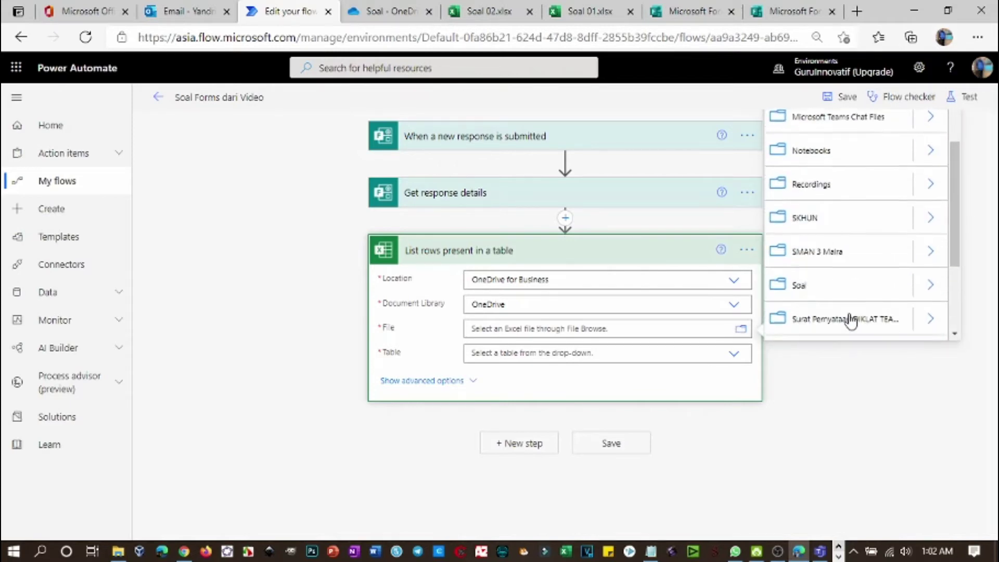
left_click(921, 285)
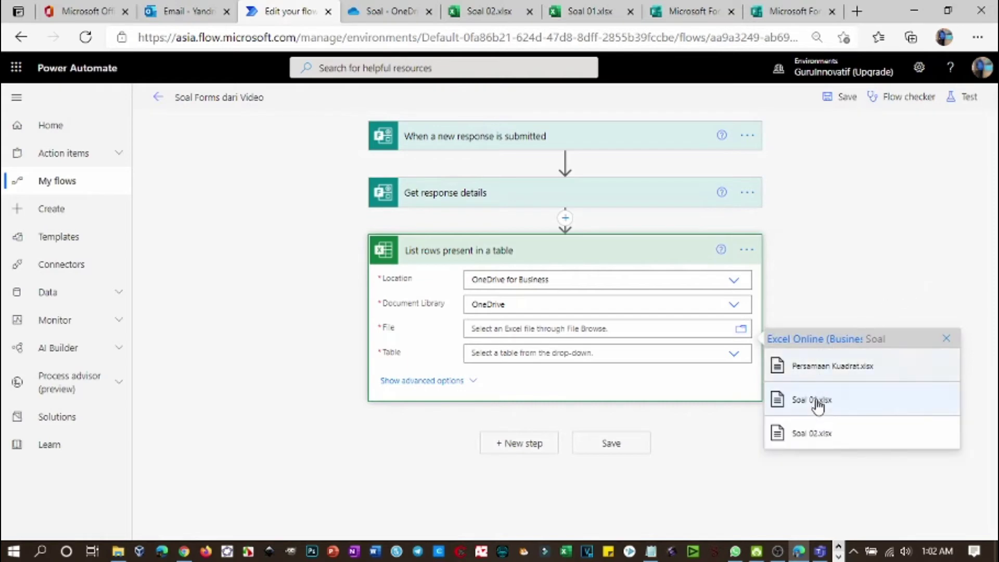
left_click(812, 399)
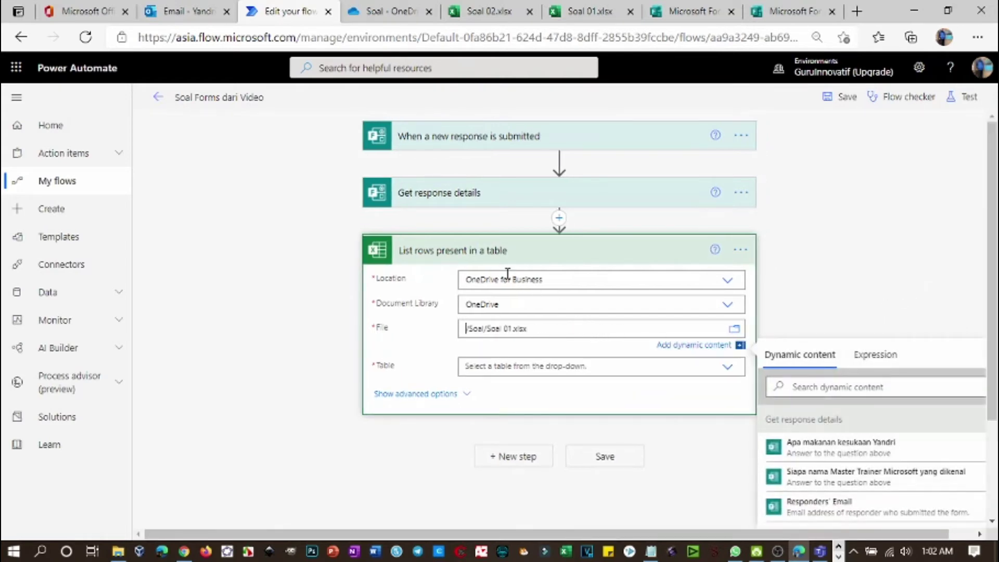
left_click(554, 367)
left_click(485, 376)
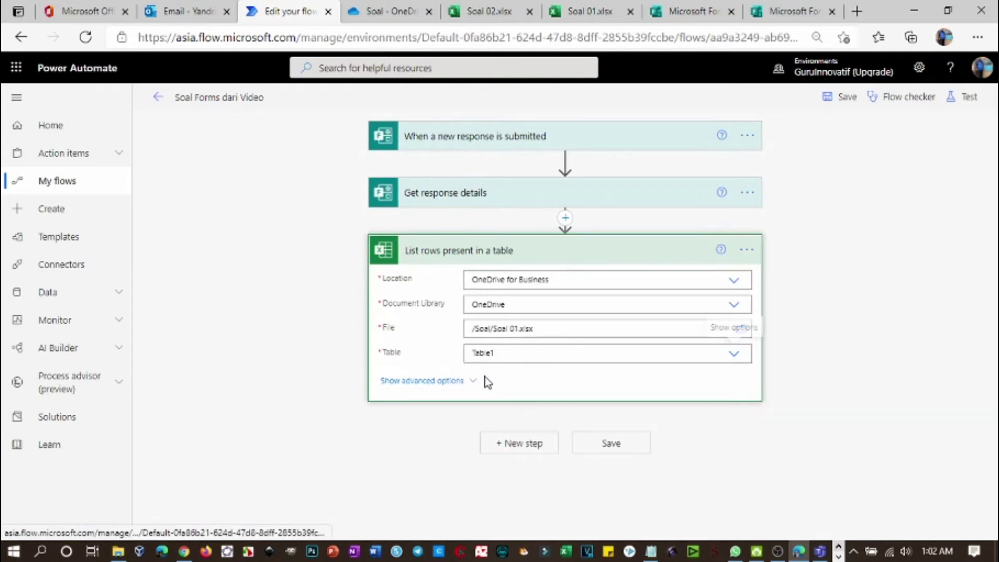
- Rename the Excel action as List rows present in a table Soal 01
left_click(746, 251)
left_click(786, 279)
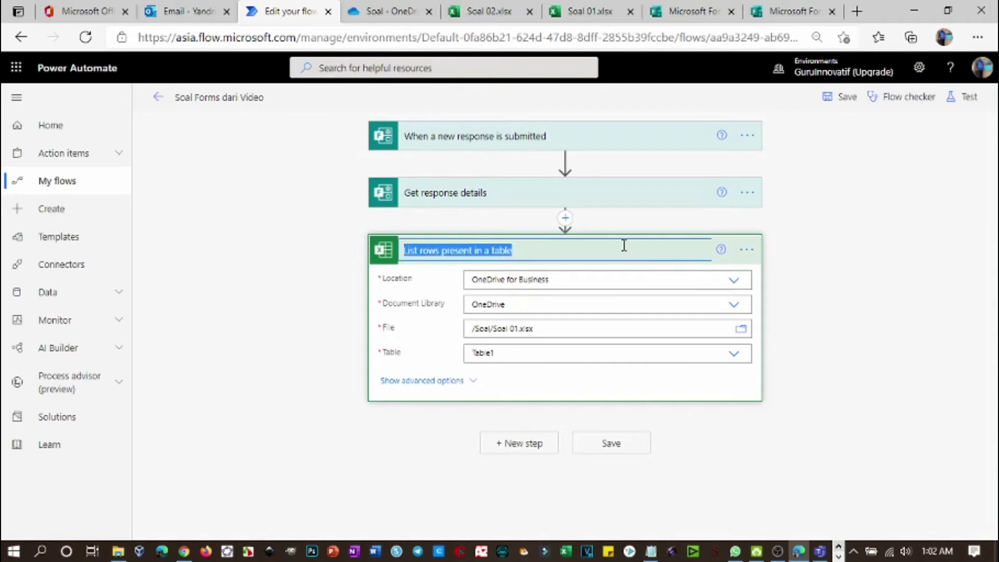
left_click(597, 250)
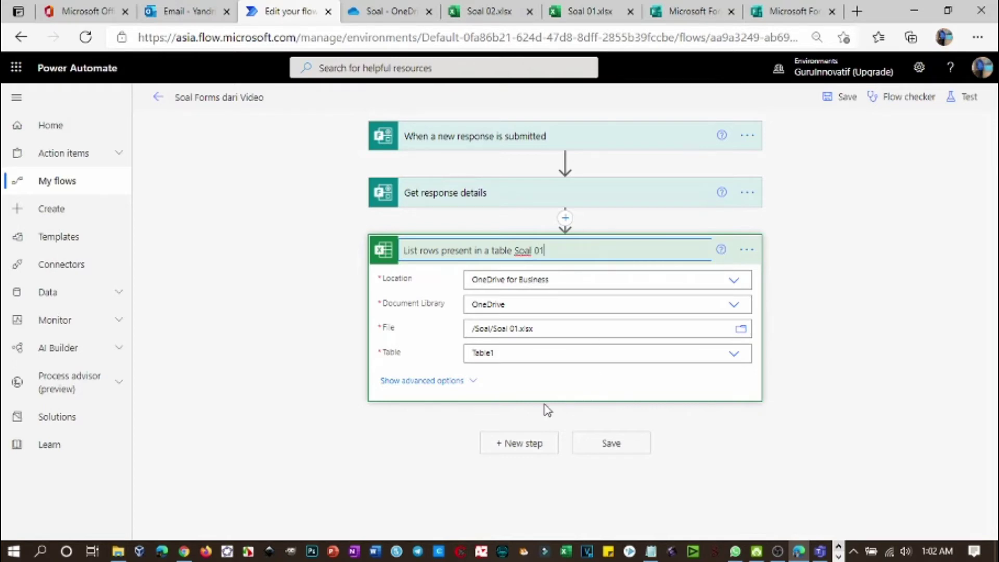
- Add a Condition control as a new step after the Soal 01 row listing
left_click(531, 444)
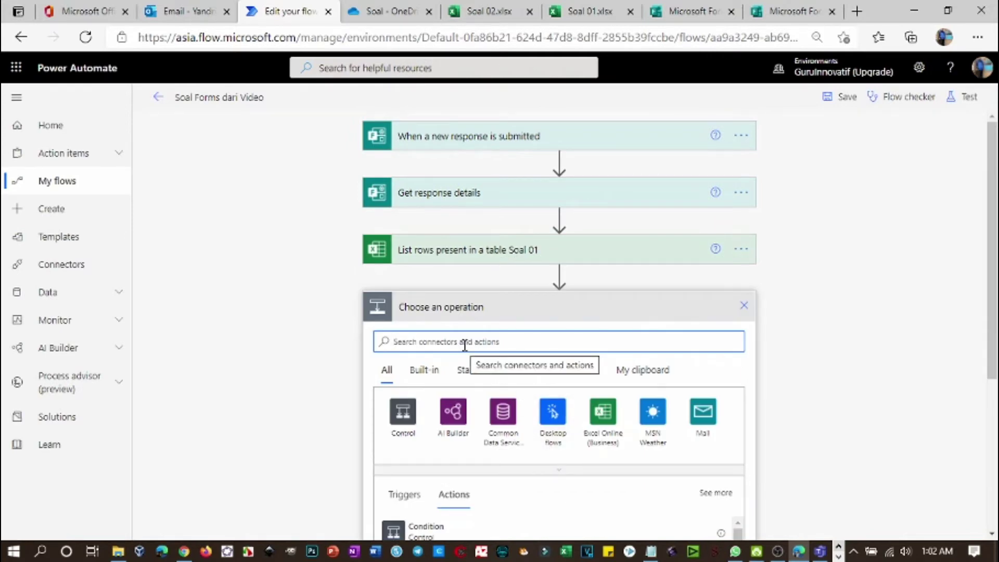
scroll(462, 344, "down", 1)
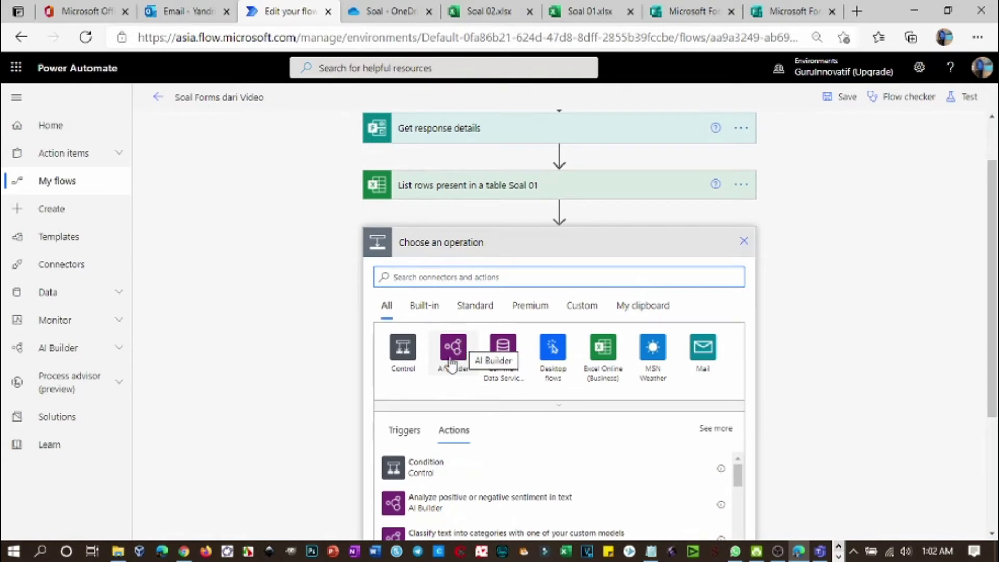
left_click(443, 475)
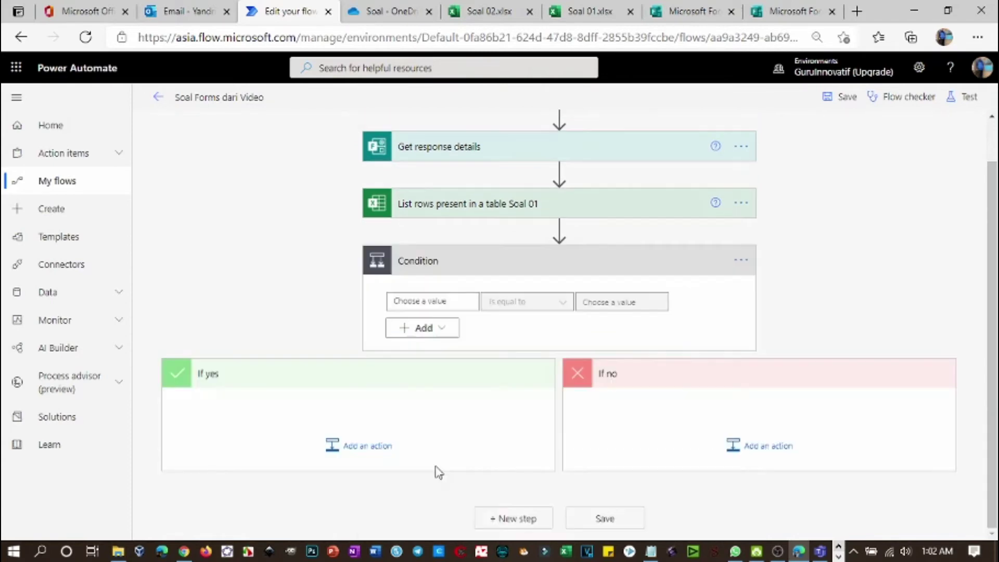
- Set the condition's first value to the Email column from the Soal 01 table rows
left_click(423, 301)
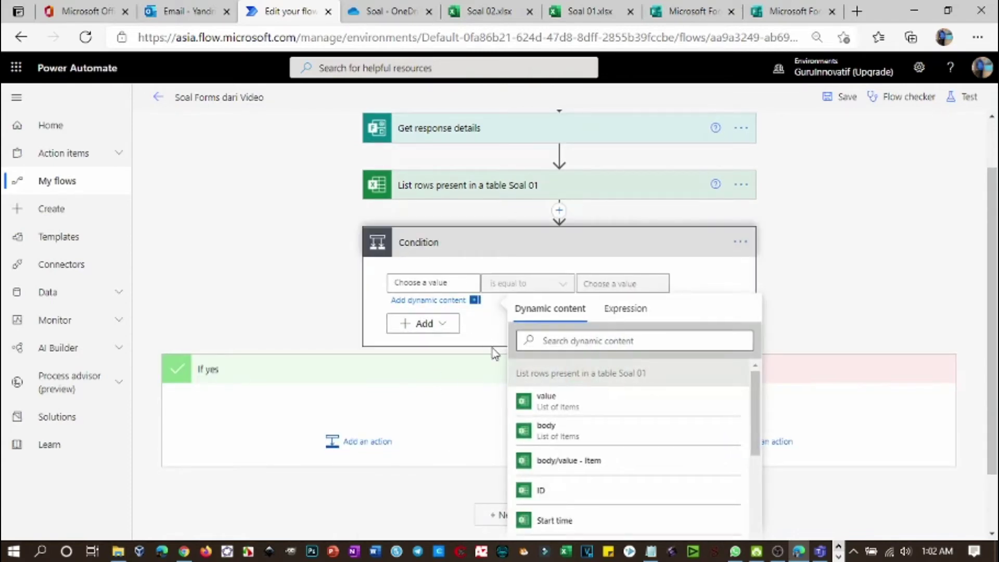
scroll(565, 445, "down", 3)
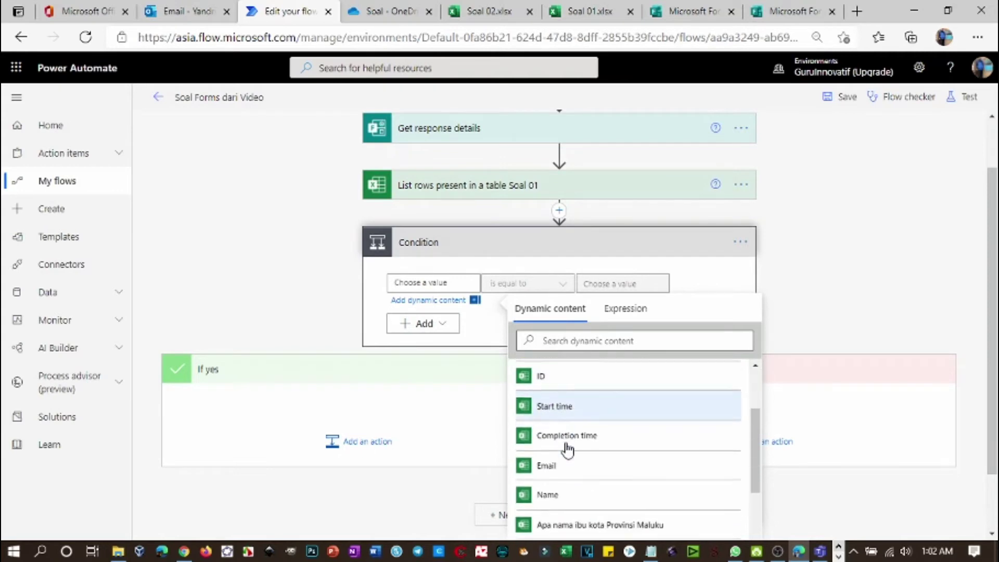
left_click(555, 468)
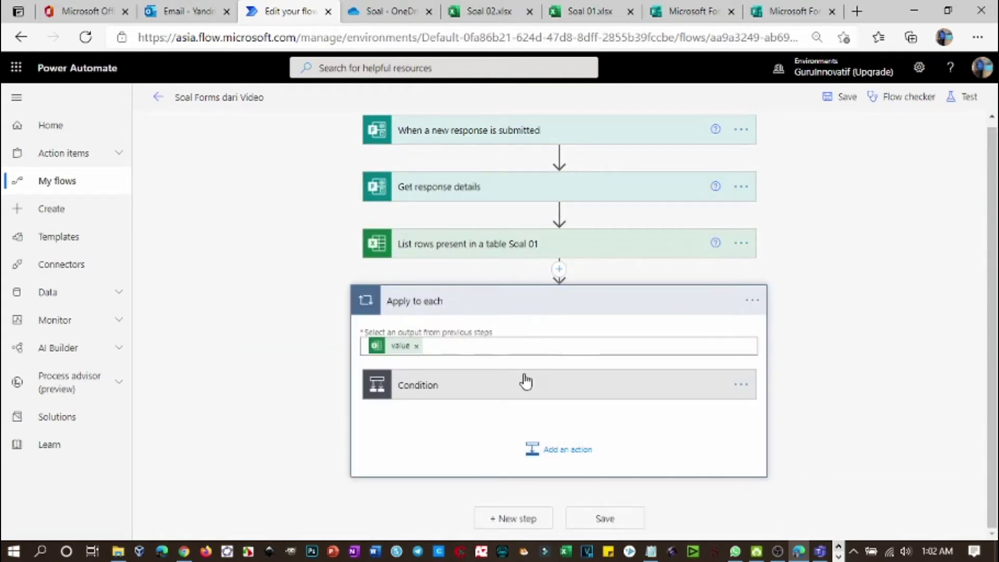
- Complete the condition inside Apply to each so that Email is equal to Responders' Email from Get response details
left_click(518, 392)
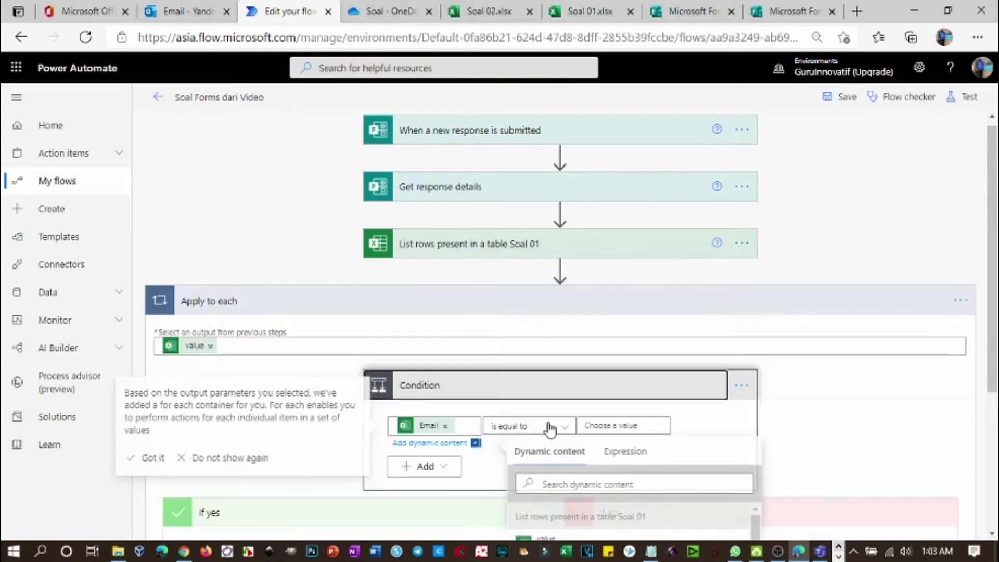
left_click(610, 425)
scroll(771, 446, "down", 5)
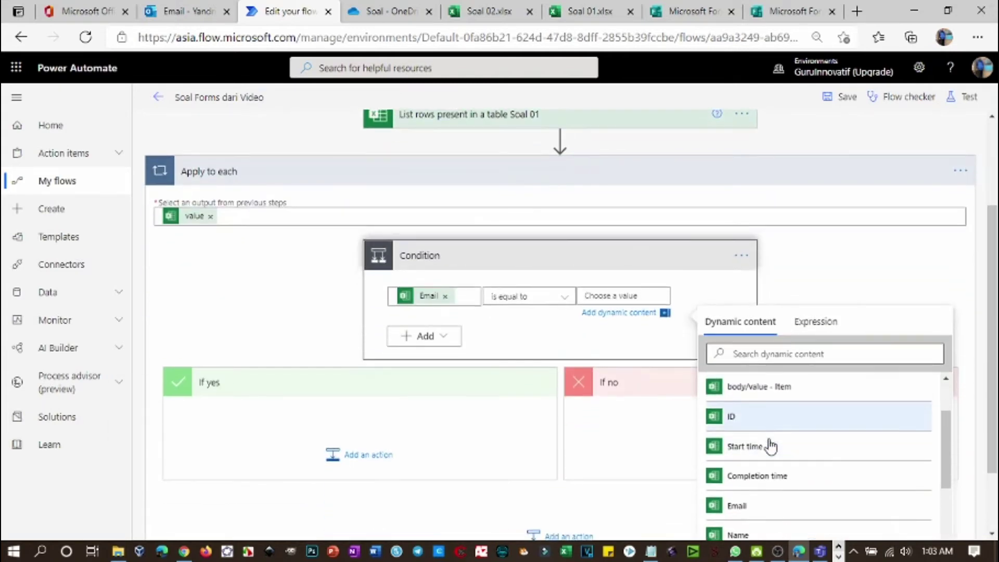
scroll(771, 446, "down", 10)
scroll(775, 457, "down", 1)
scroll(774, 470, "down", 2)
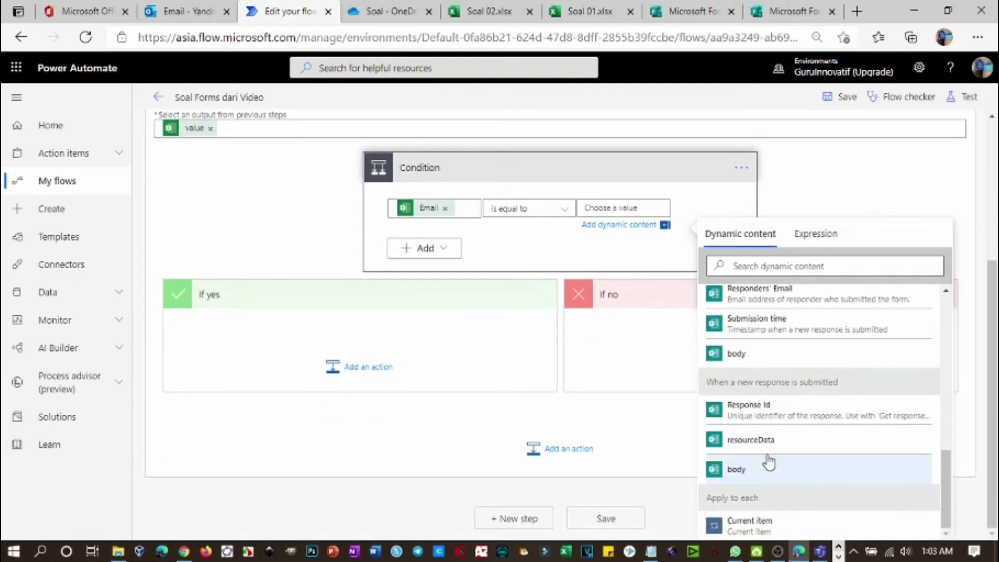
scroll(765, 408, "up", 3)
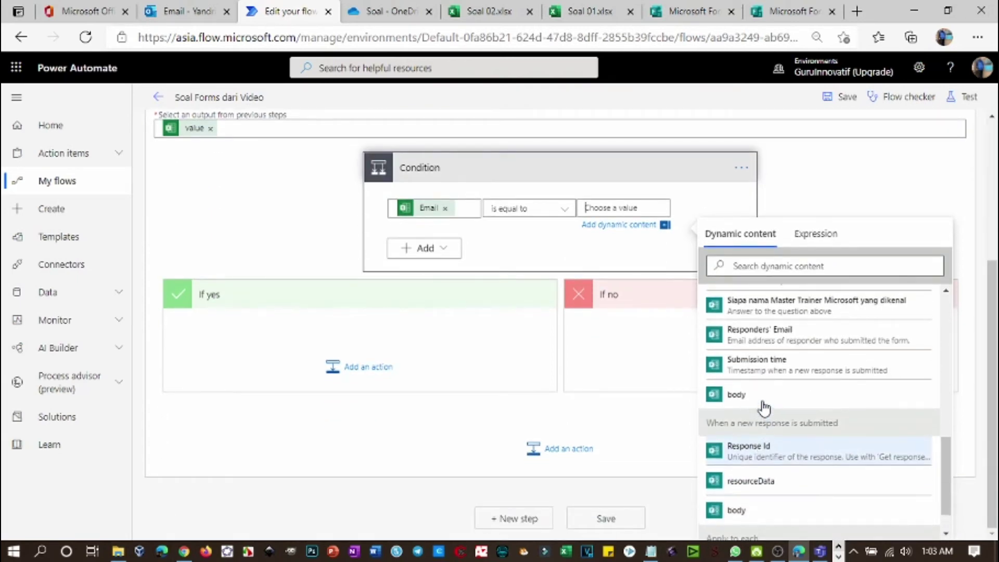
scroll(776, 385, "up", 2)
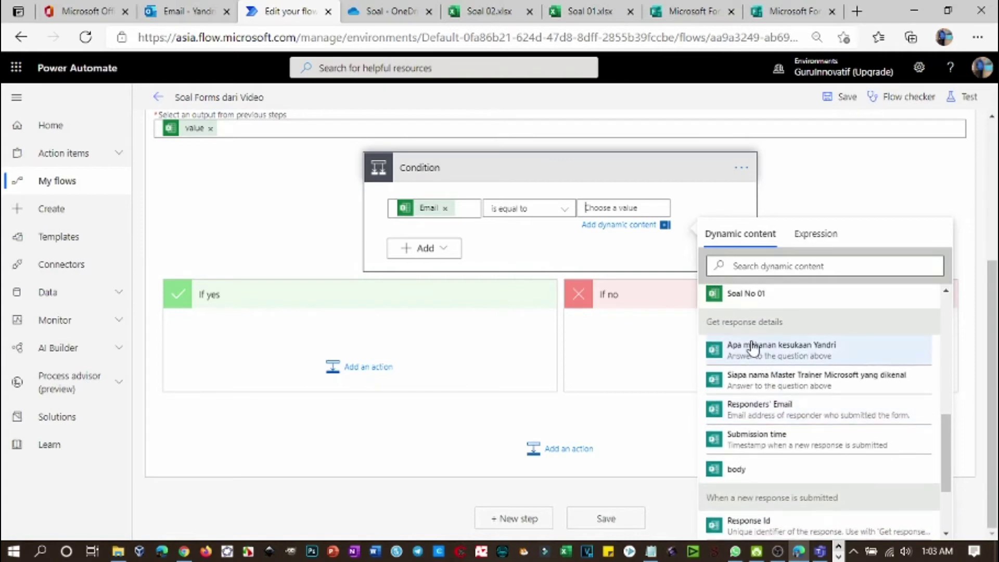
left_click(775, 410)
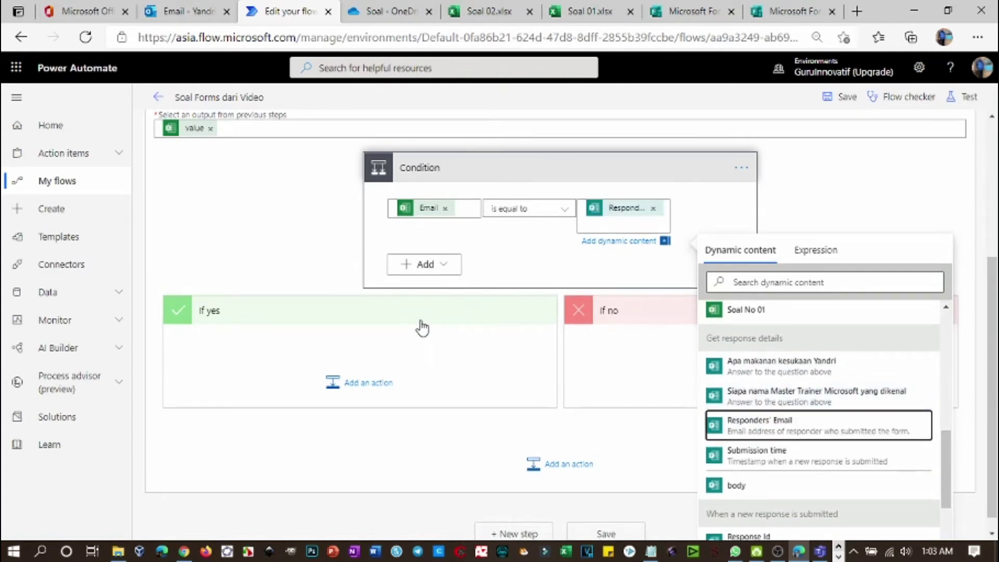
- Add an Excel Online (Business) Get a row action to the condition's If yes branch
left_click(332, 384)
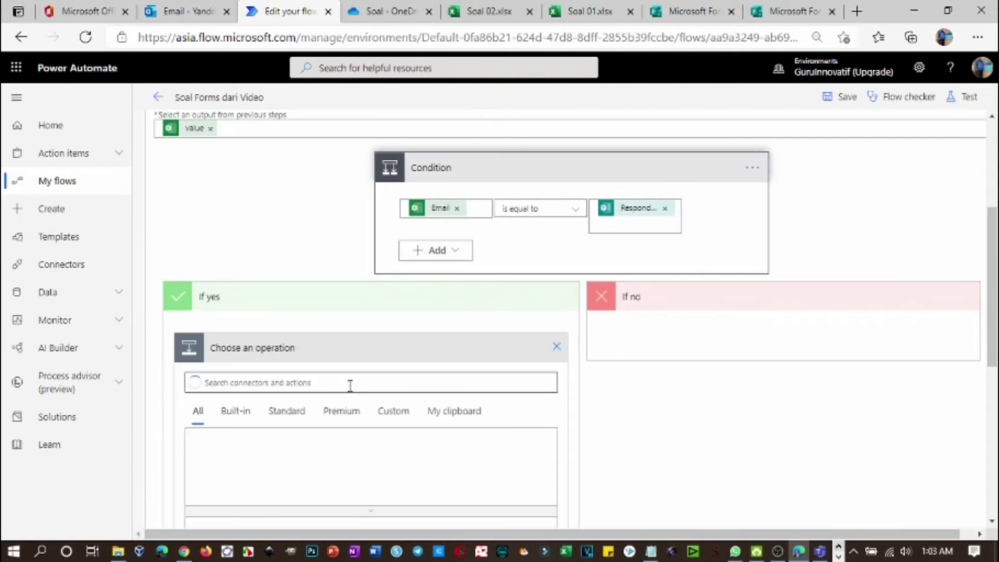
scroll(357, 323, "up", 5)
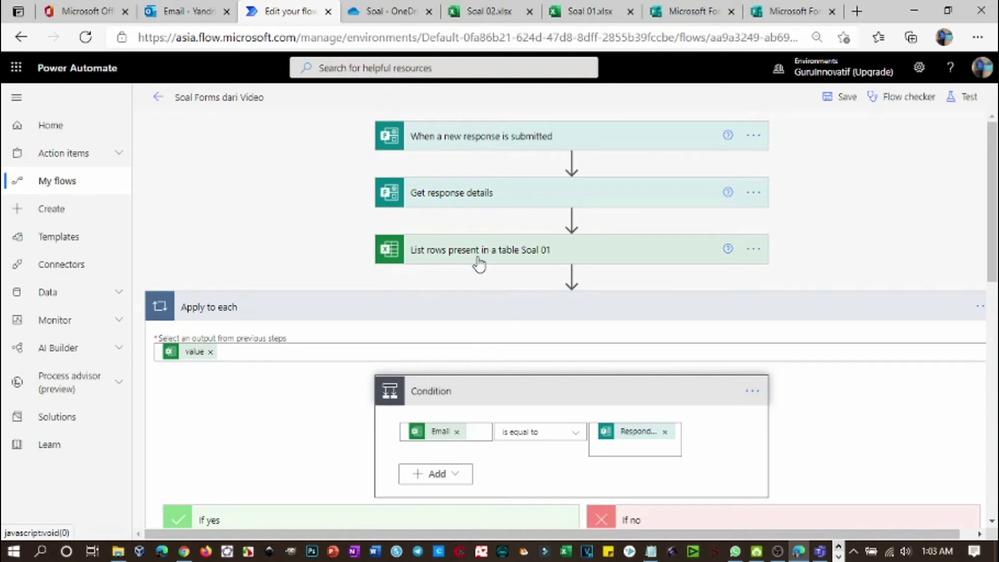
scroll(404, 286, "down", 5)
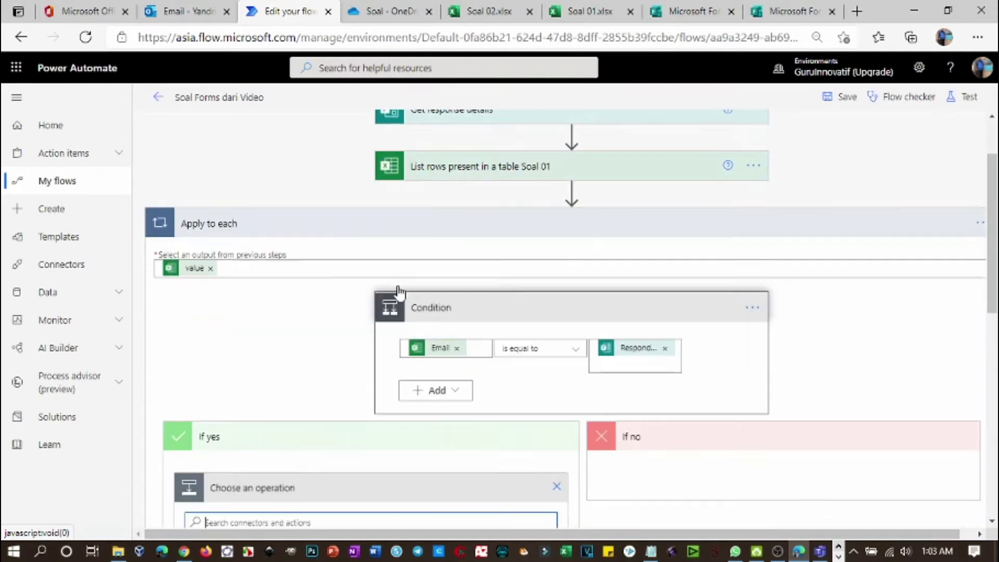
left_click(415, 425)
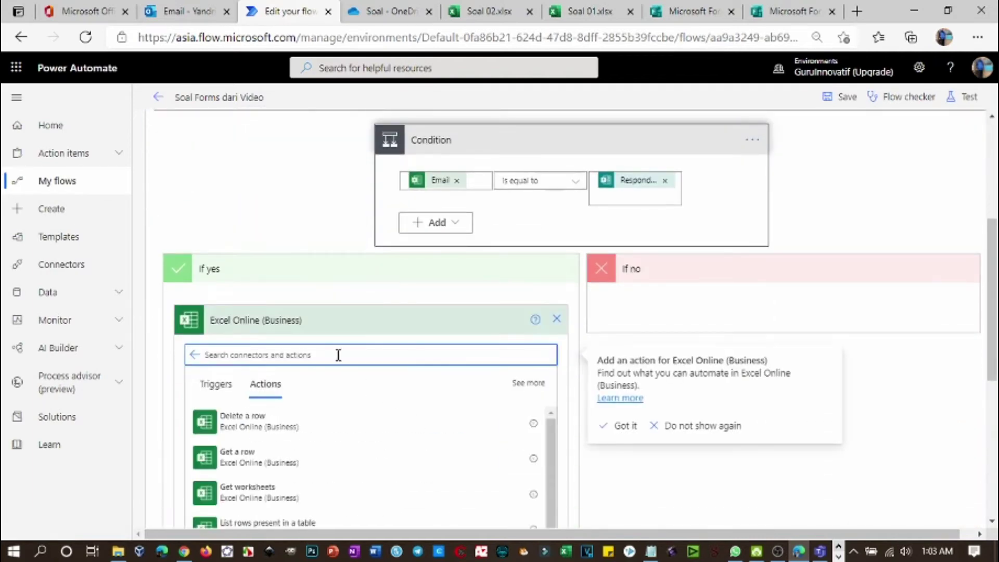
left_click(296, 463)
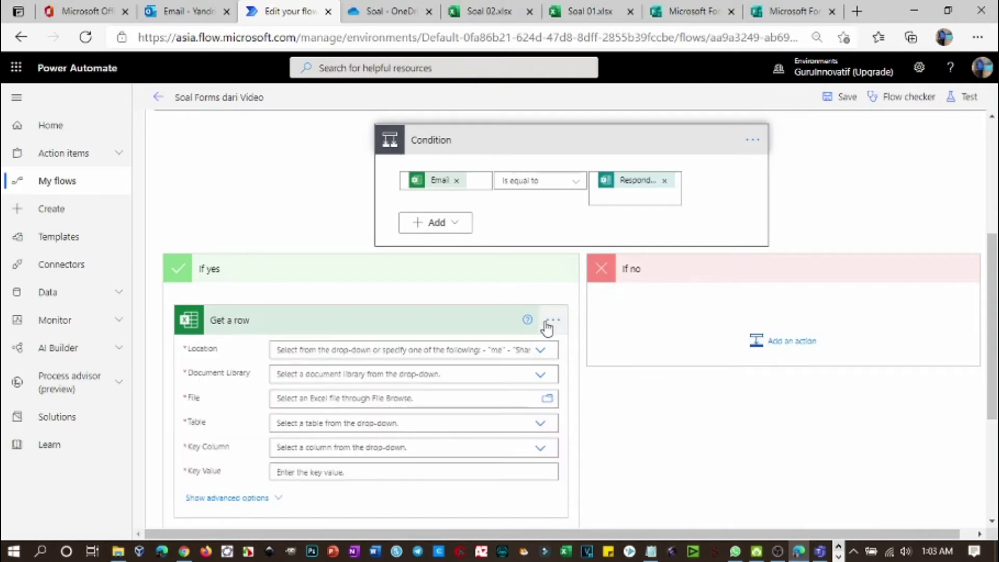
- Rename the Get a row action as Get a row Soal 01
left_click(553, 322)
left_click(598, 309)
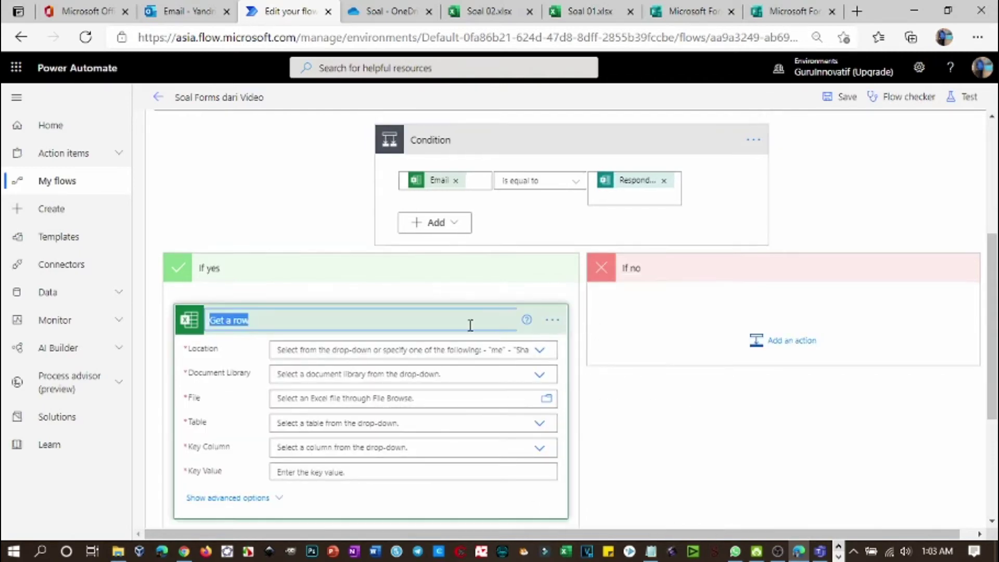
left_click(396, 321)
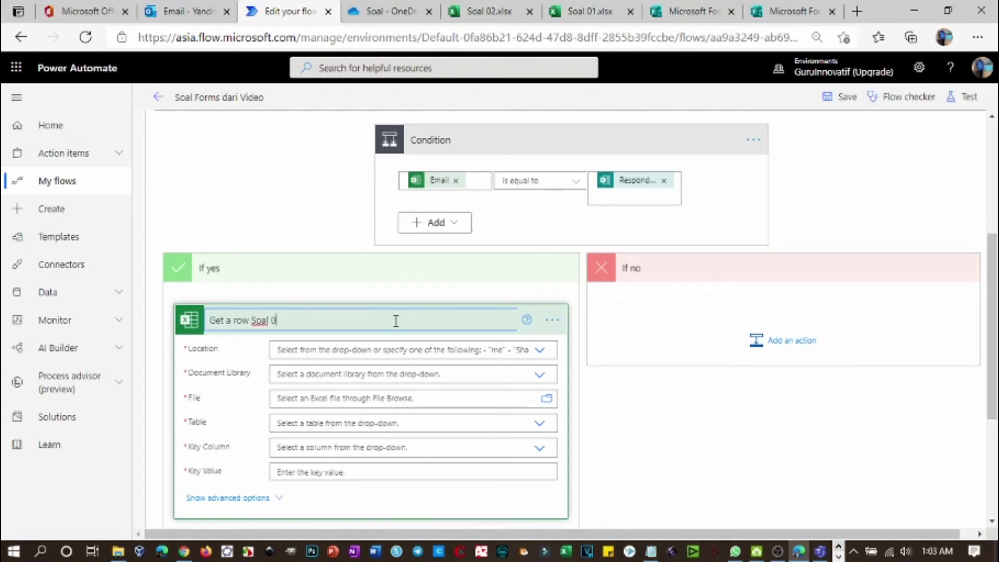
- Point Get a row Soal 01 to OneDrive for Business, the OneDrive library and the file /Soal/Soal 01.xlsx
left_click(541, 351)
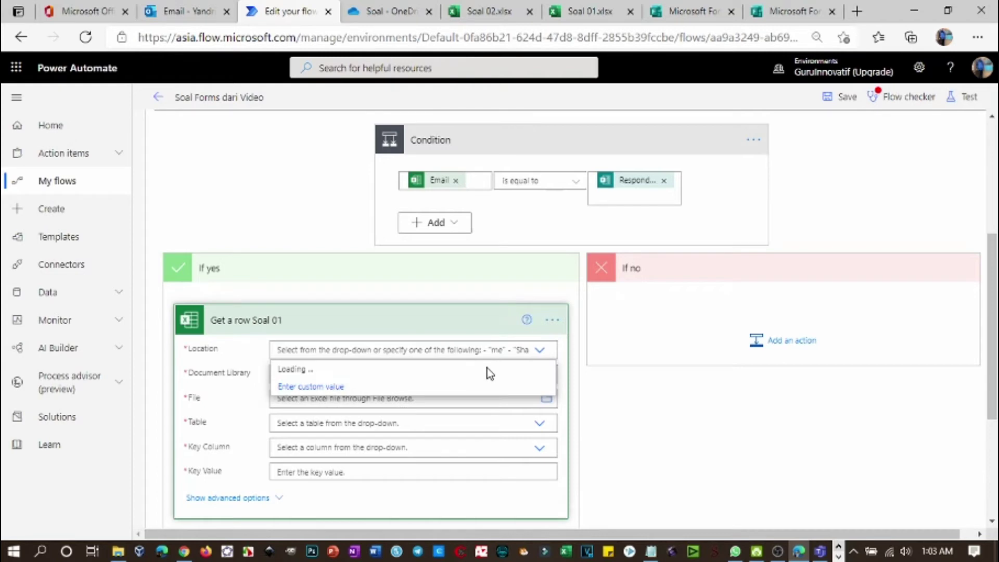
left_click(481, 370)
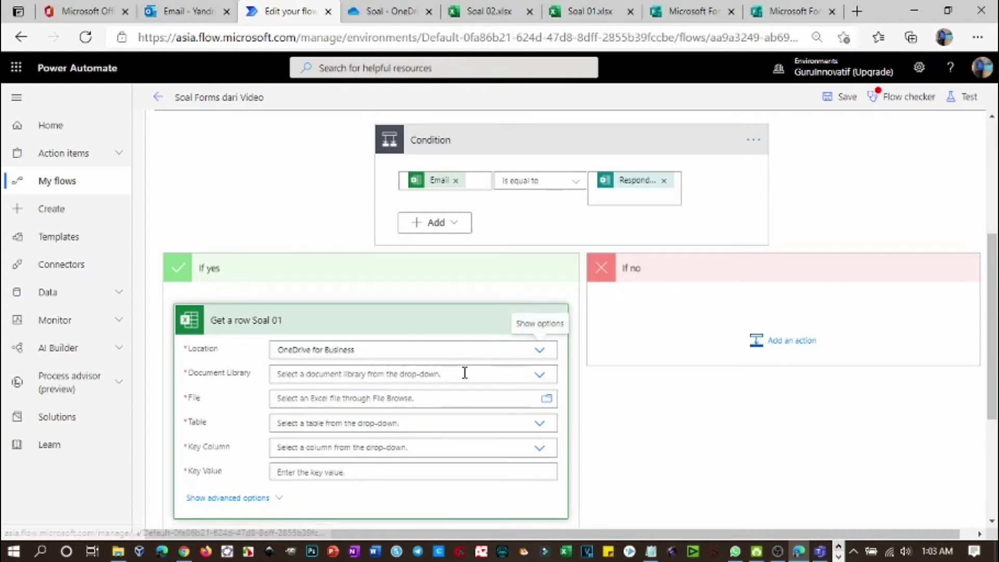
left_click(457, 380)
left_click(417, 393)
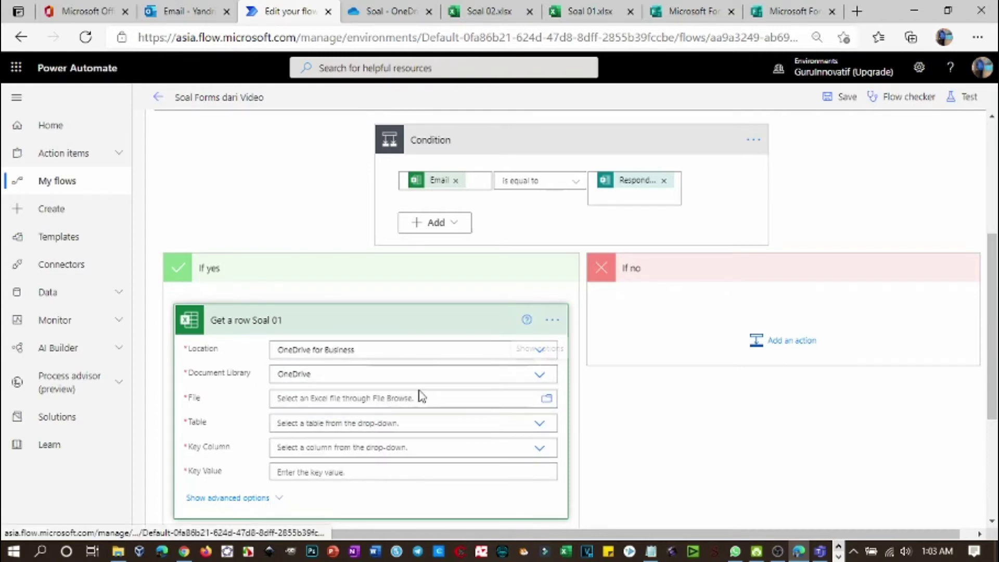
scroll(419, 394, "down", 1)
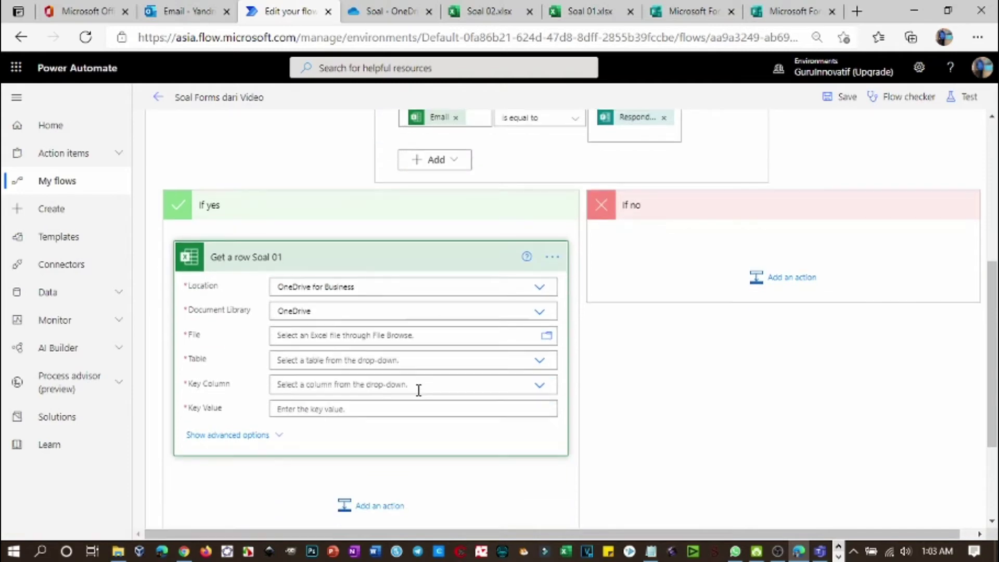
left_click(547, 337)
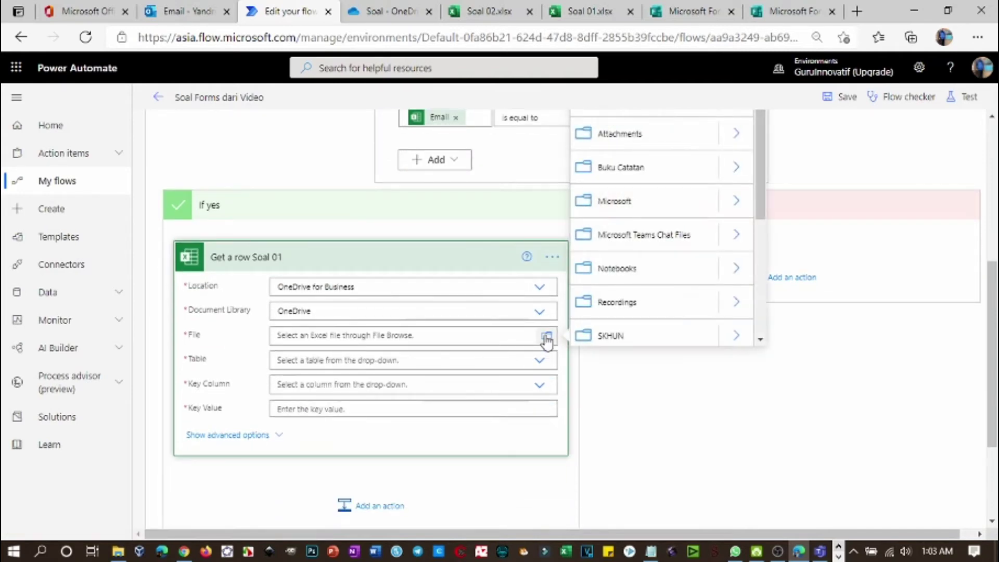
scroll(699, 323, "down", 3)
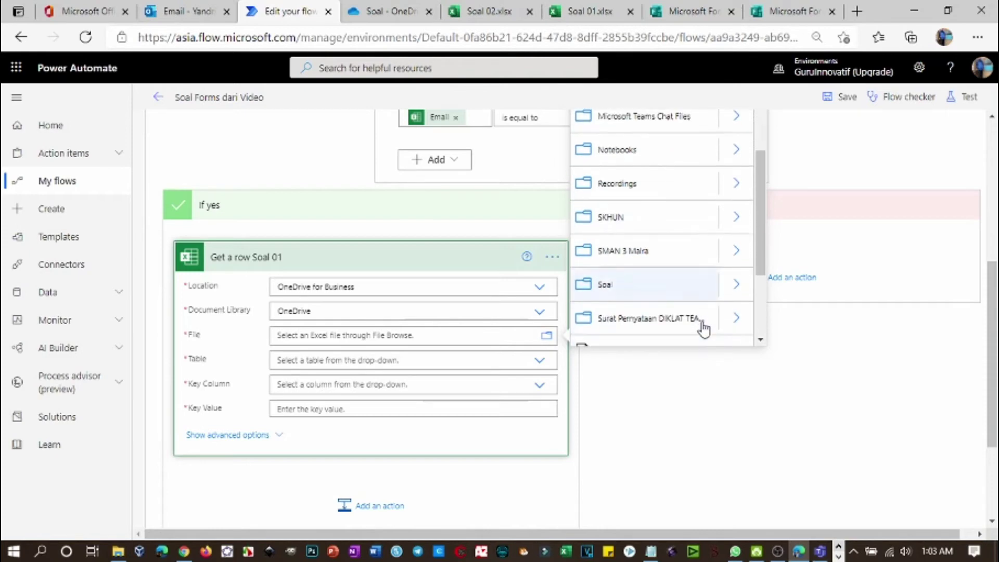
left_click(728, 288)
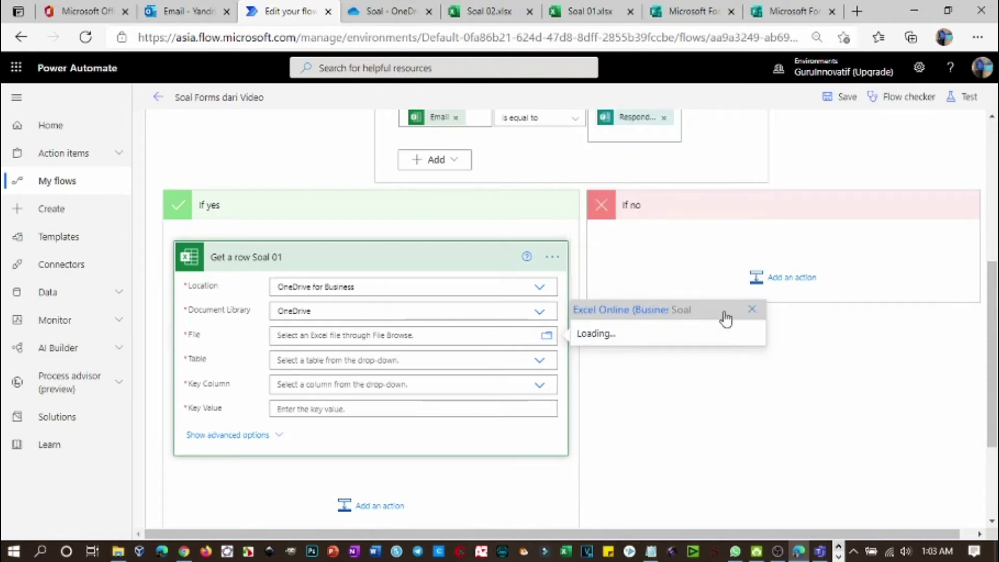
left_click(687, 300)
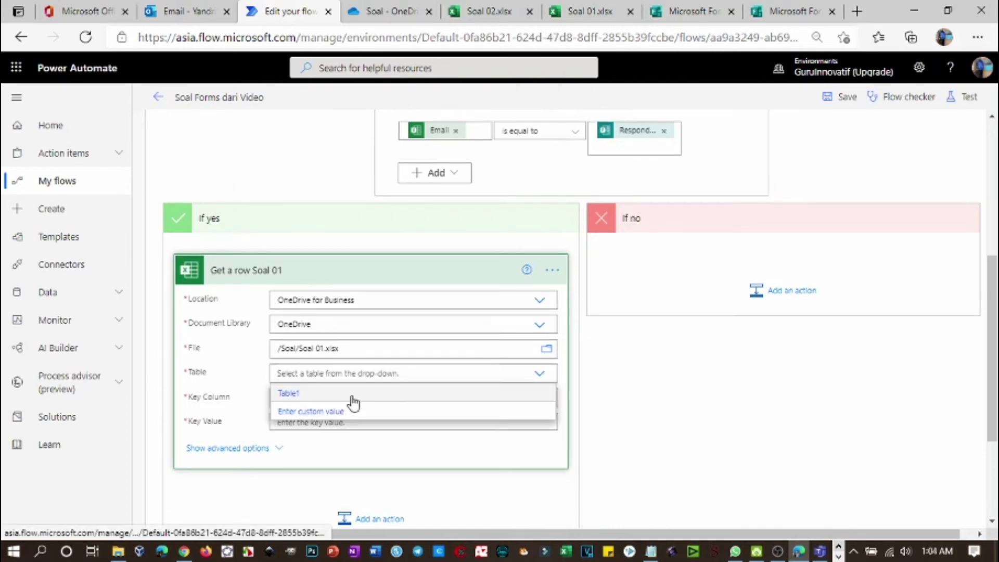
- Set Get a row Soal 01 to Table1 with key column Email and the Email value from the Soal 01 row listing as key value
left_click(353, 394)
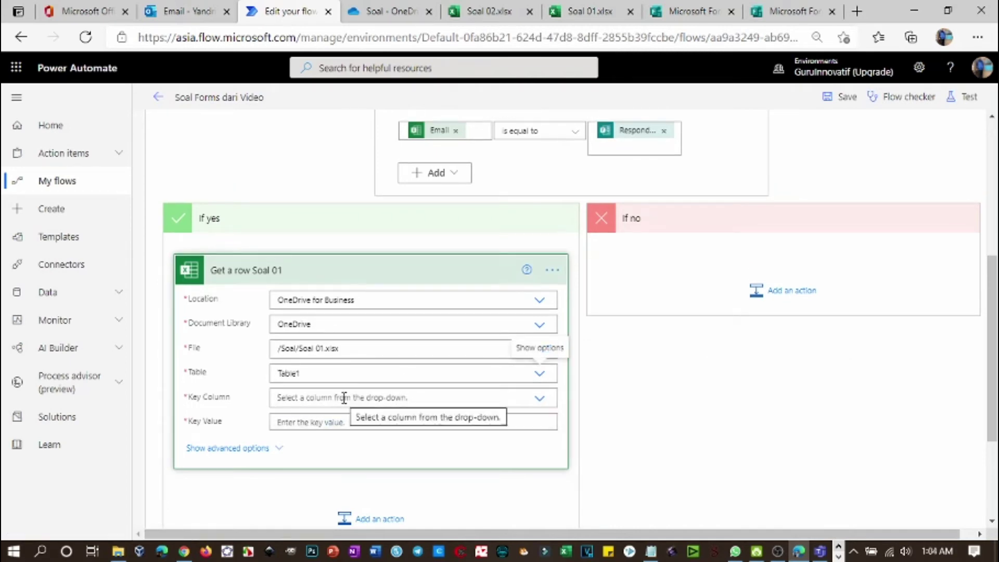
left_click(344, 398)
scroll(364, 401, "down", 3)
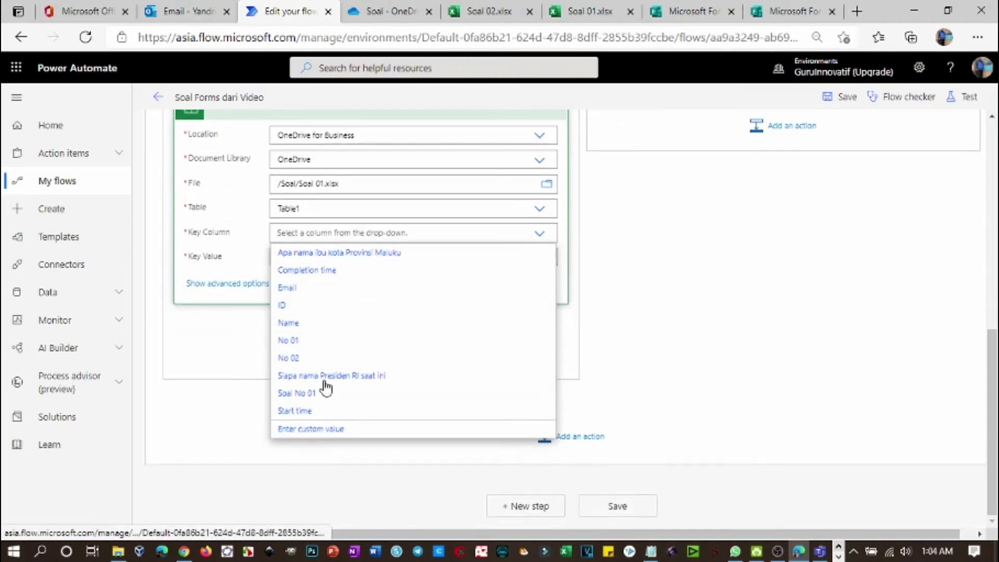
left_click(301, 288)
left_click(319, 258)
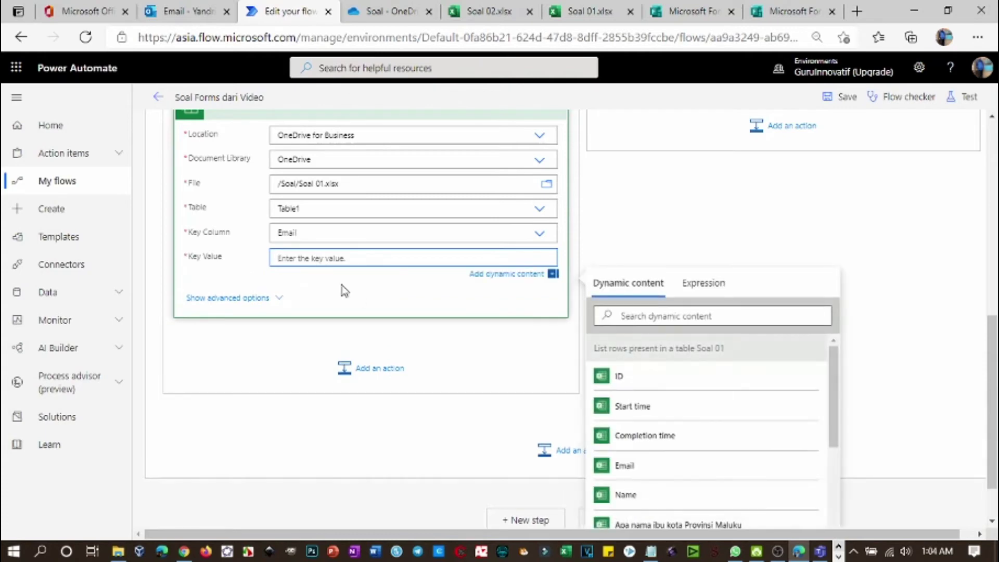
left_click(634, 467)
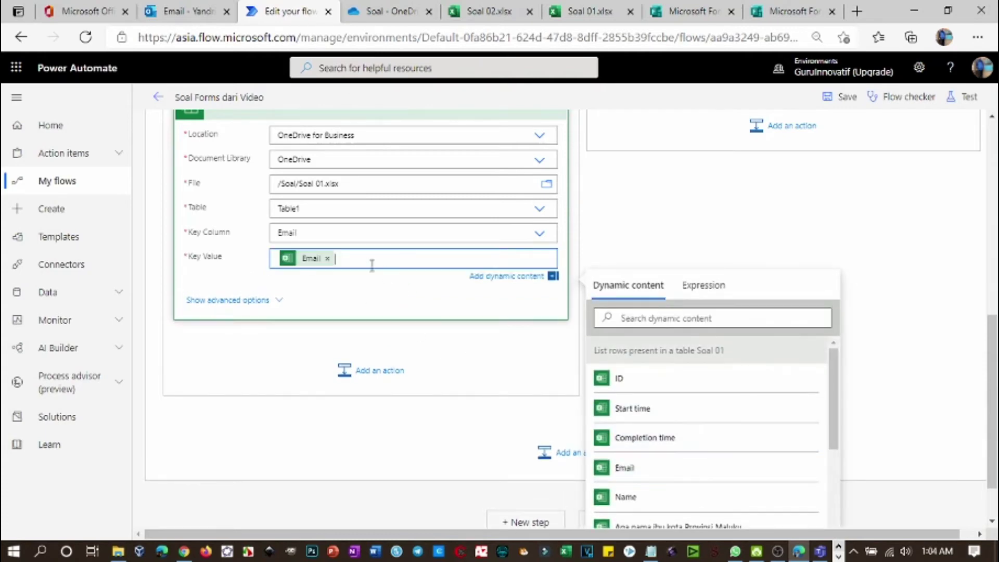
left_click(365, 339)
- Review the columns in the Soal 01 and Soal 02 Excel workbooks and return to the Power Automate flow
scroll(395, 322, "up", 3)
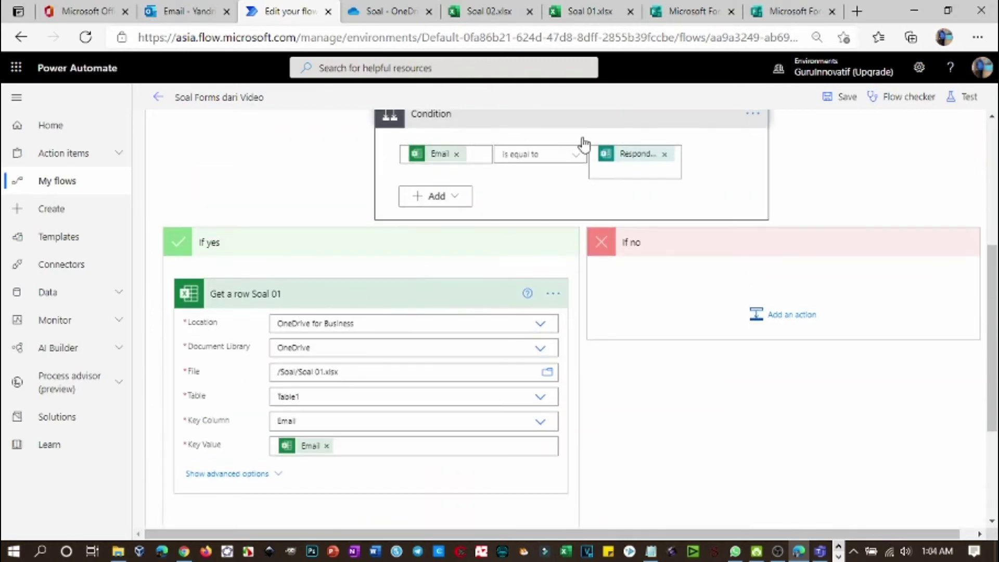
left_click(577, 13)
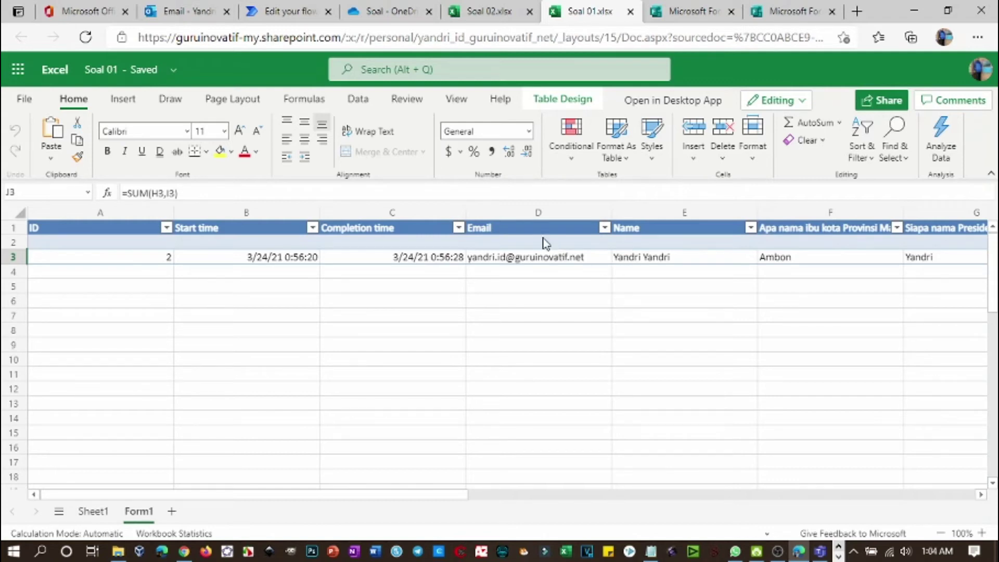
left_click(479, 17)
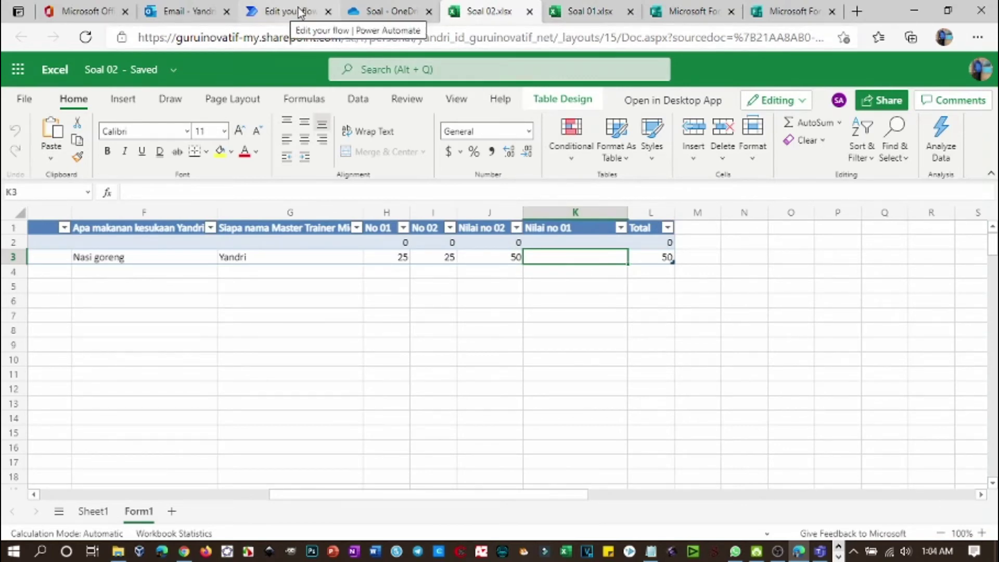
left_click(280, 9)
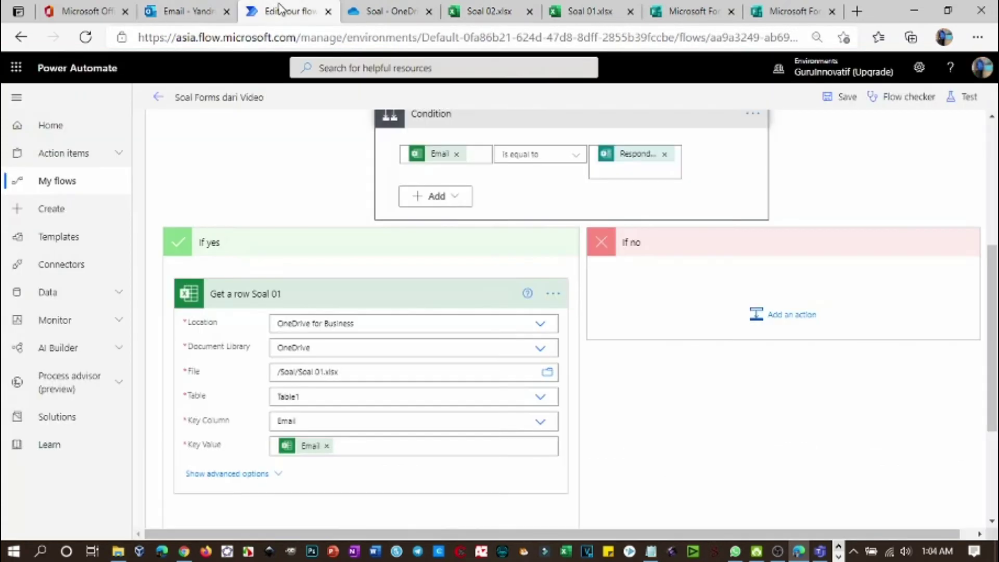
- Collapse Get a row Soal 01 and add an Excel Online (Business) Update a row action below it in the If yes branch
left_click(339, 294)
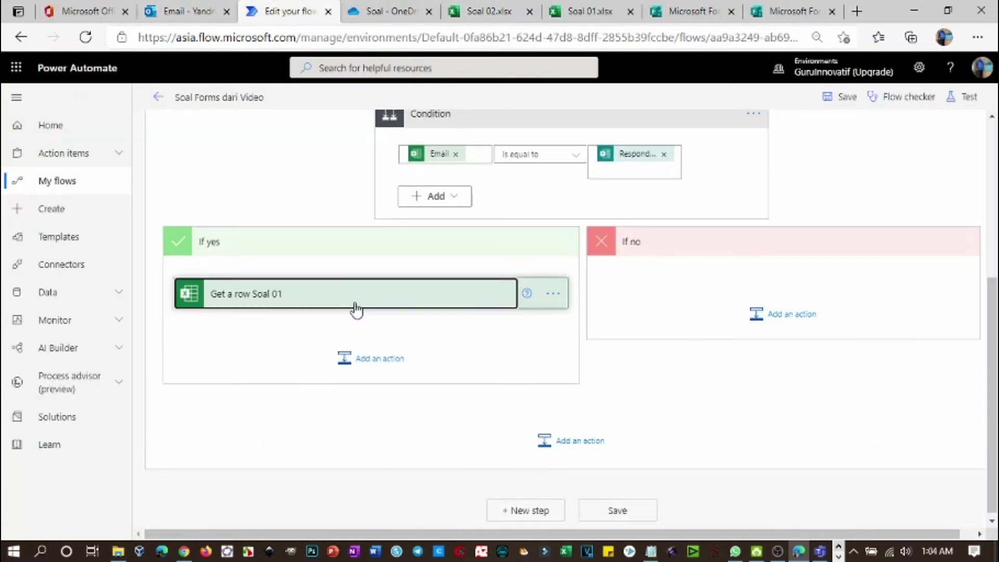
left_click(365, 365)
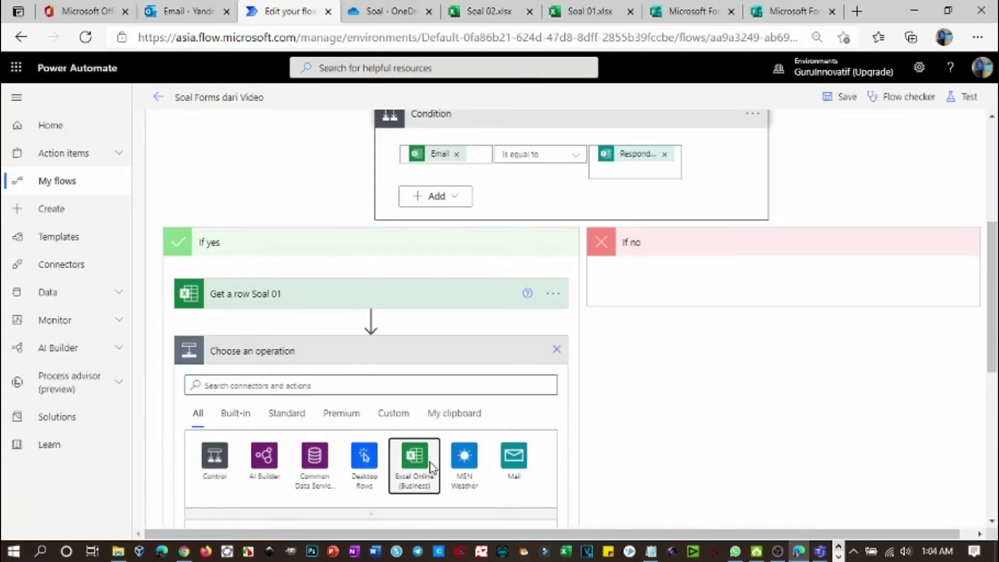
left_click(430, 461)
scroll(370, 408, "down", 3)
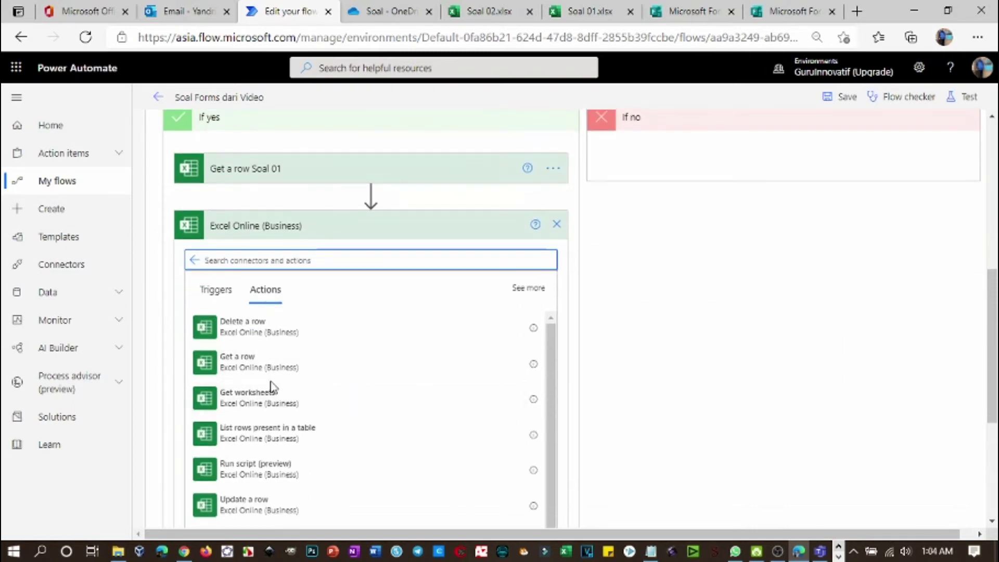
scroll(271, 404, "down", 3)
left_click(270, 412)
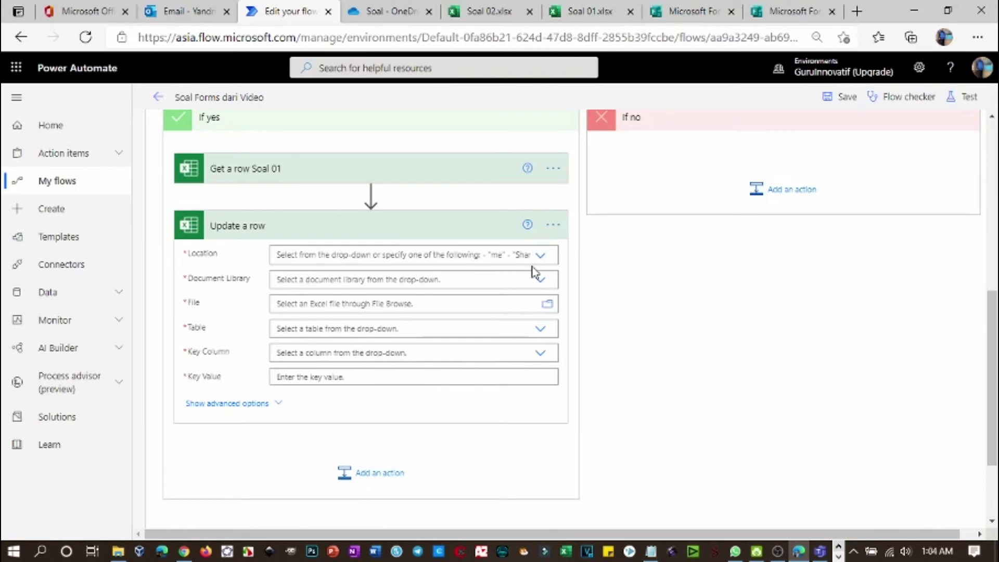
- Set the Update a row location to OneDrive for Business and rename the action as Update a row Soal 02
left_click(540, 256)
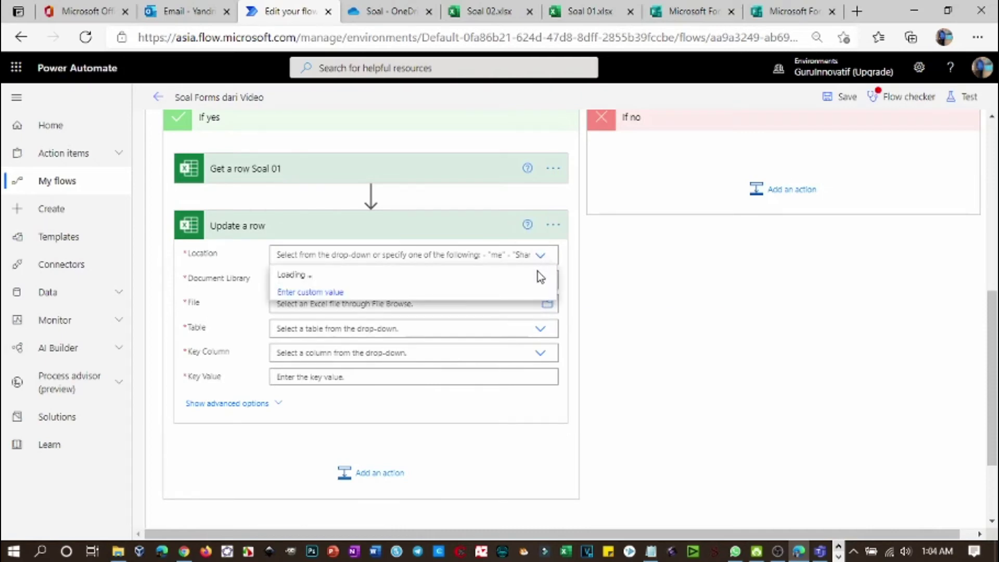
left_click(514, 275)
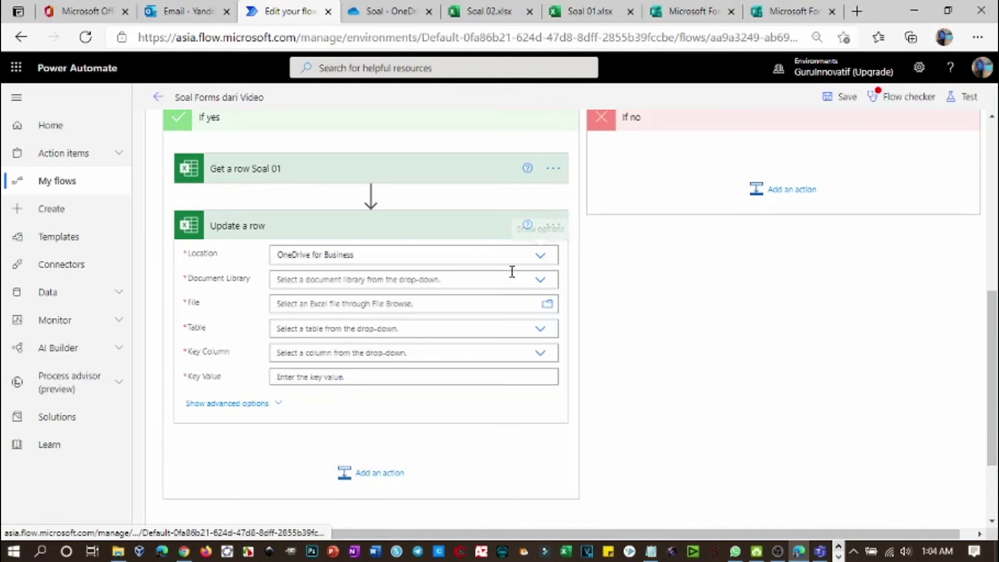
left_click(553, 225)
left_click(552, 226)
left_click(551, 232)
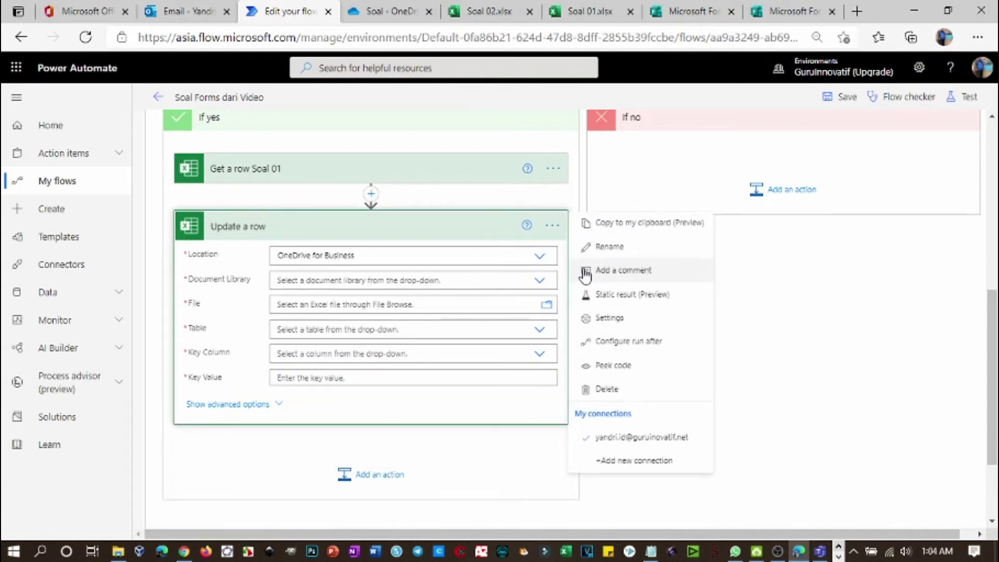
left_click(605, 256)
left_click(445, 225)
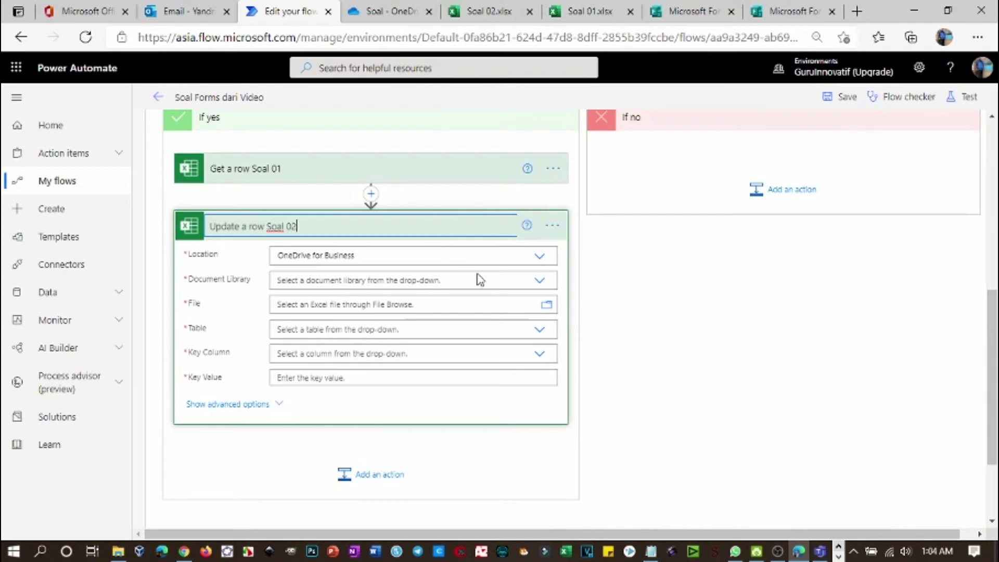
- Set Update a row Soal 02 to the OneDrive document library and the file /Soal/Soal 02.xlsx
left_click(503, 282)
left_click(405, 298)
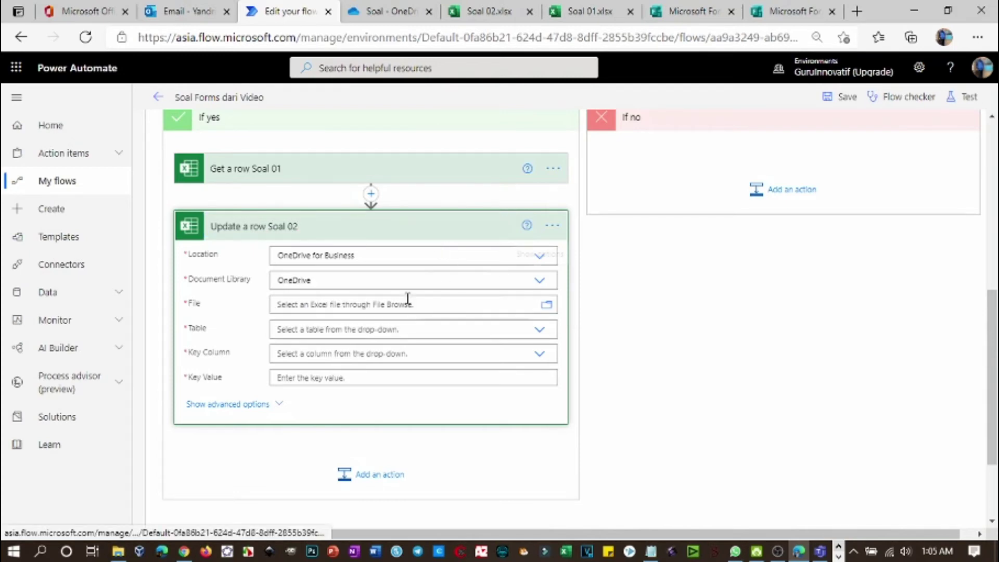
left_click(547, 306)
scroll(661, 295, "down", 3)
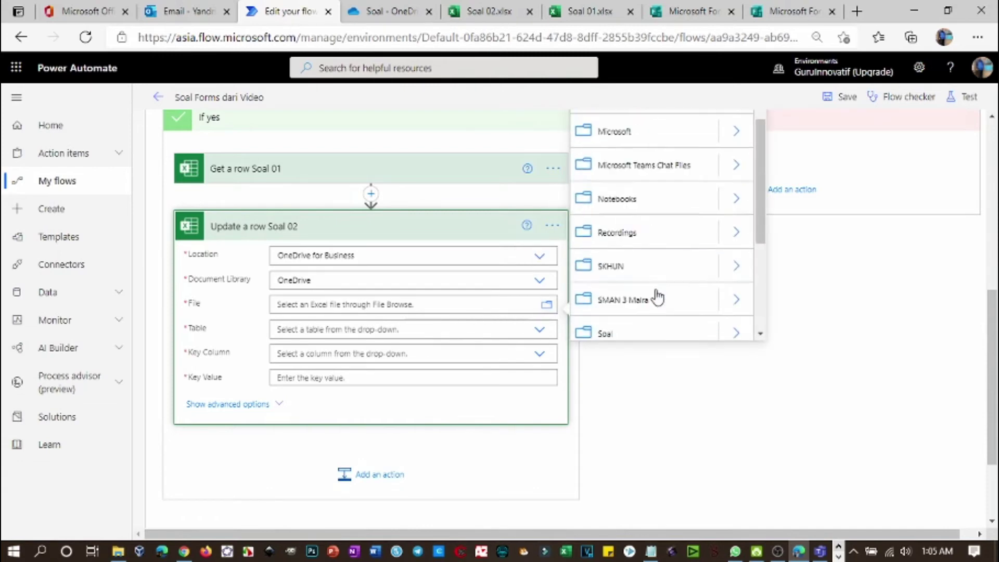
left_click(735, 282)
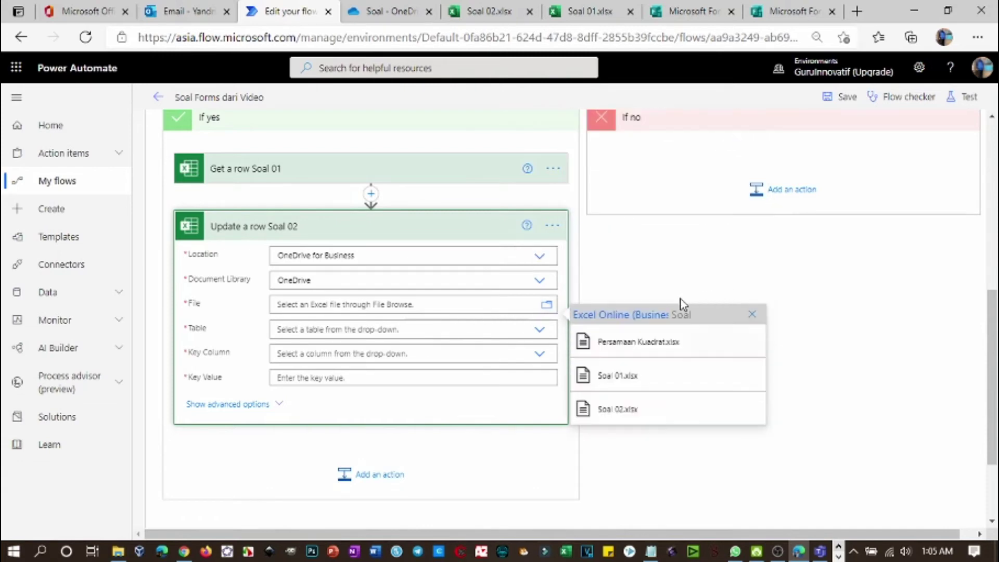
left_click(623, 413)
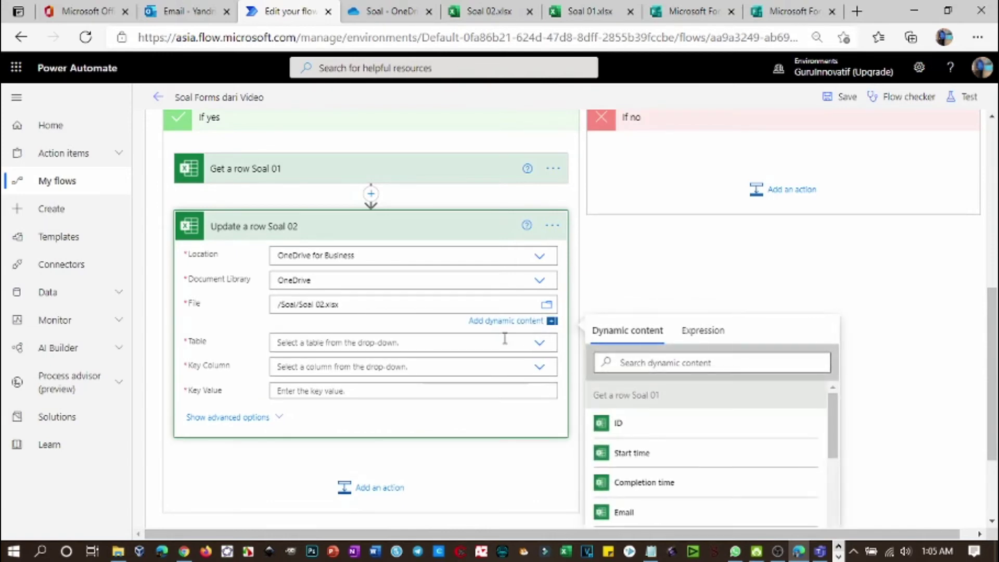
- Set Update a row Soal 02 to use the table Table1 with ID as the key column
left_click(506, 340)
left_click(431, 365)
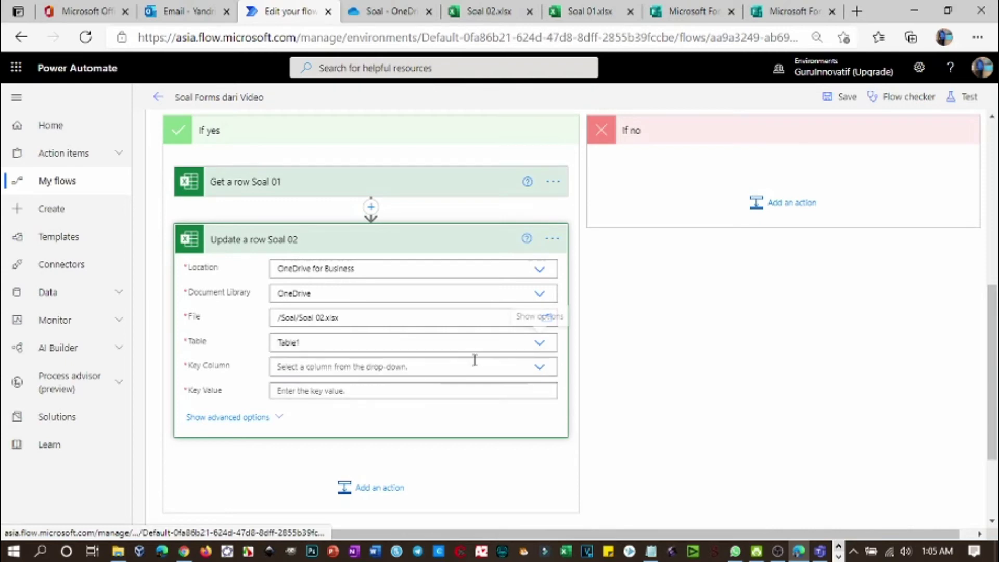
left_click(538, 370)
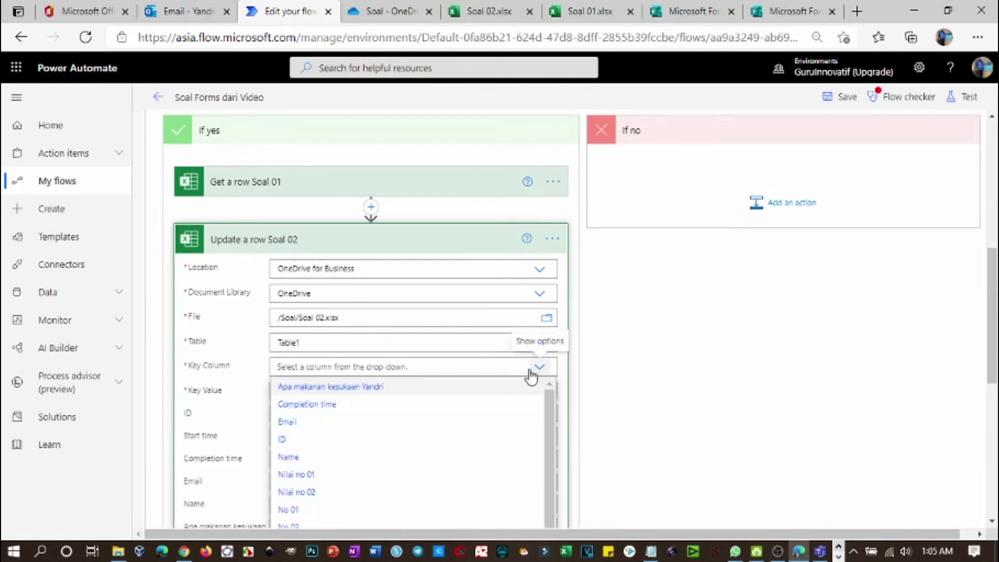
left_click(305, 439)
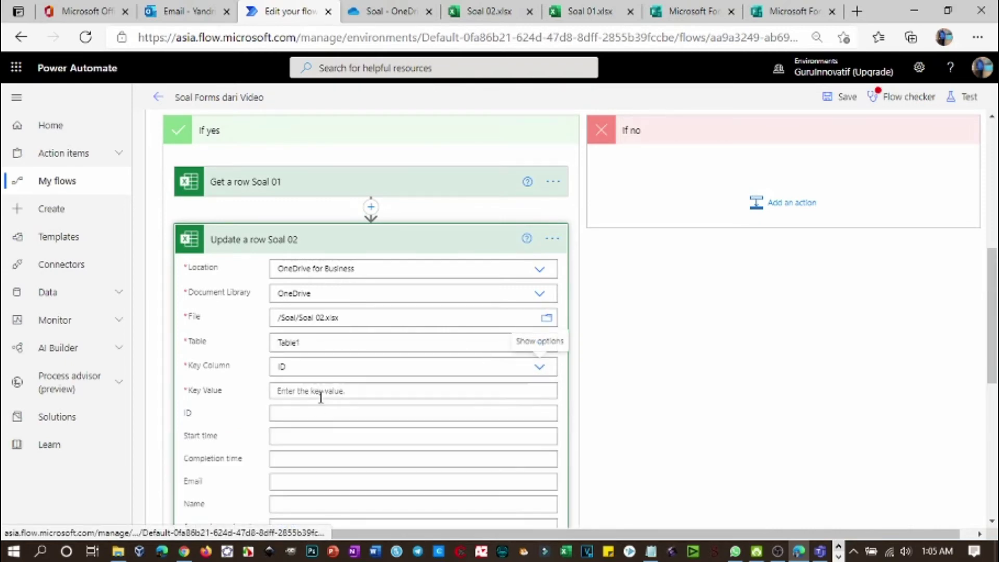
- Set the Key Value to the form trigger's Response Id and check it against the ID column in the Soal 02 workbook
left_click(447, 388)
scroll(646, 401, "down", 10)
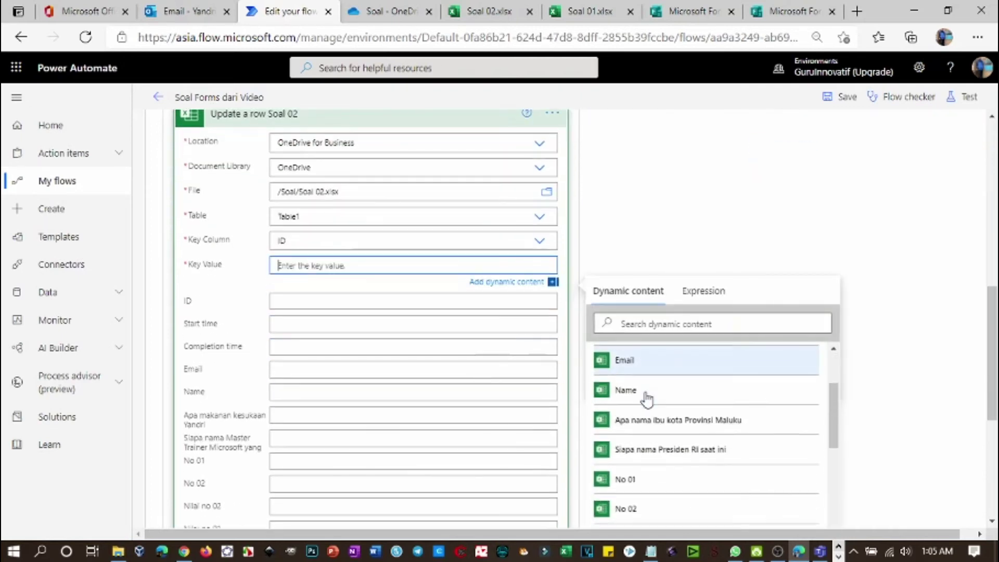
scroll(645, 401, "down", 5)
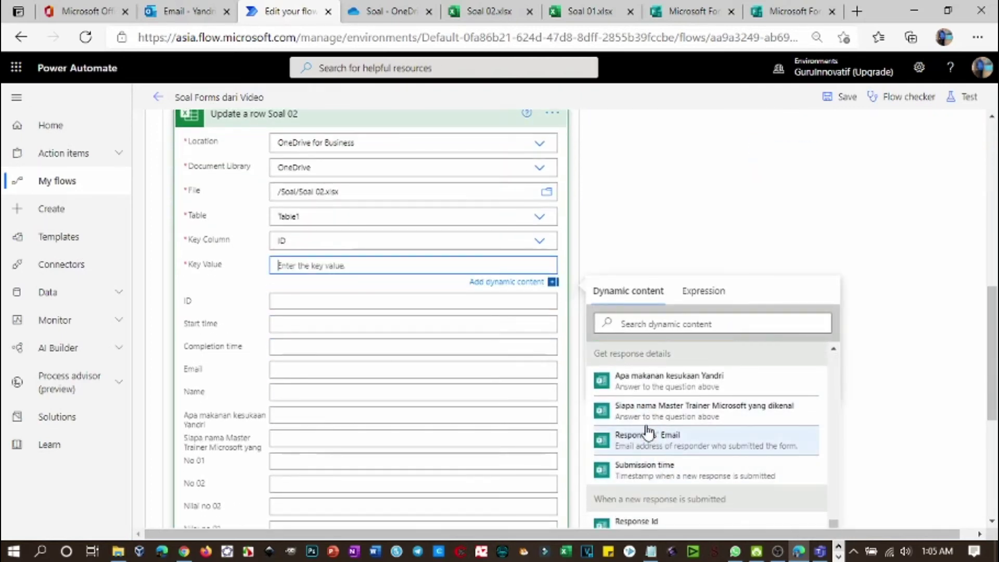
scroll(654, 440, "down", 2)
left_click(660, 404)
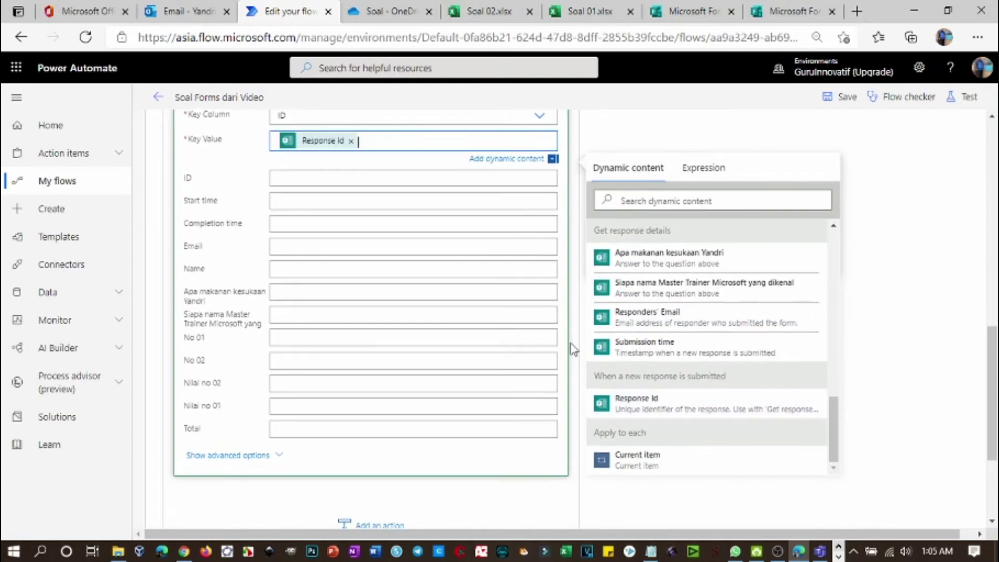
scroll(394, 193, "up", 2)
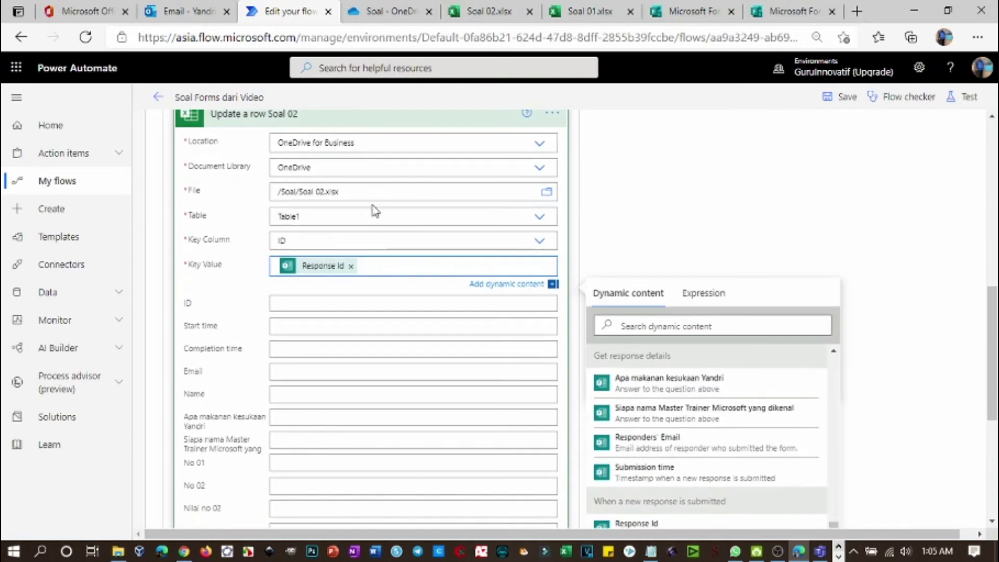
left_click(484, 16)
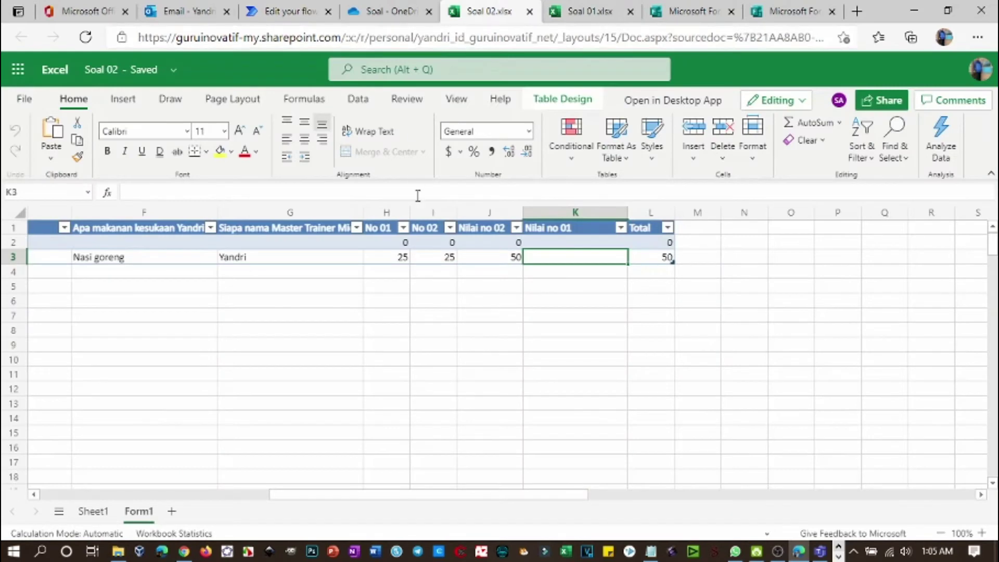
left_click_drag(556, 500, 318, 469)
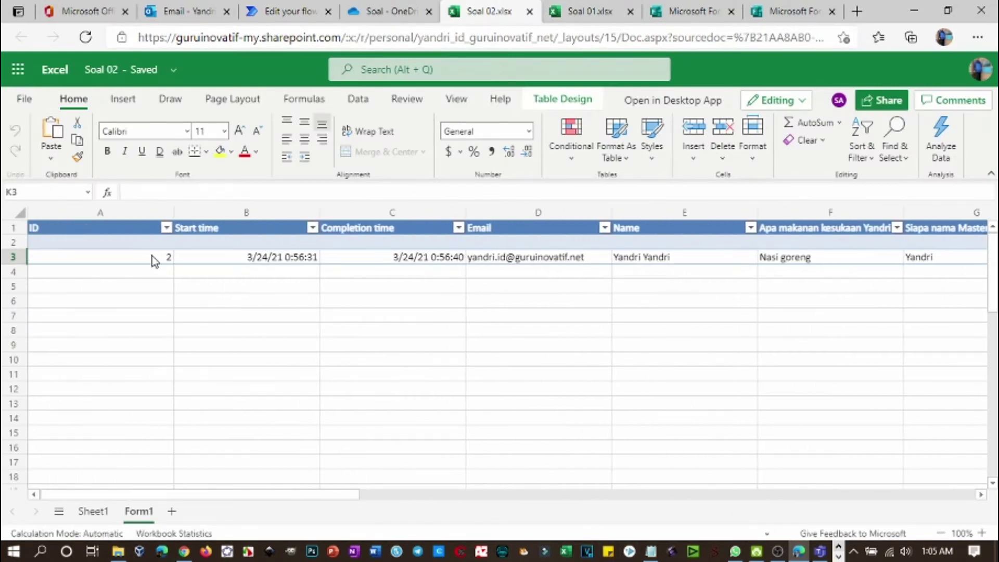
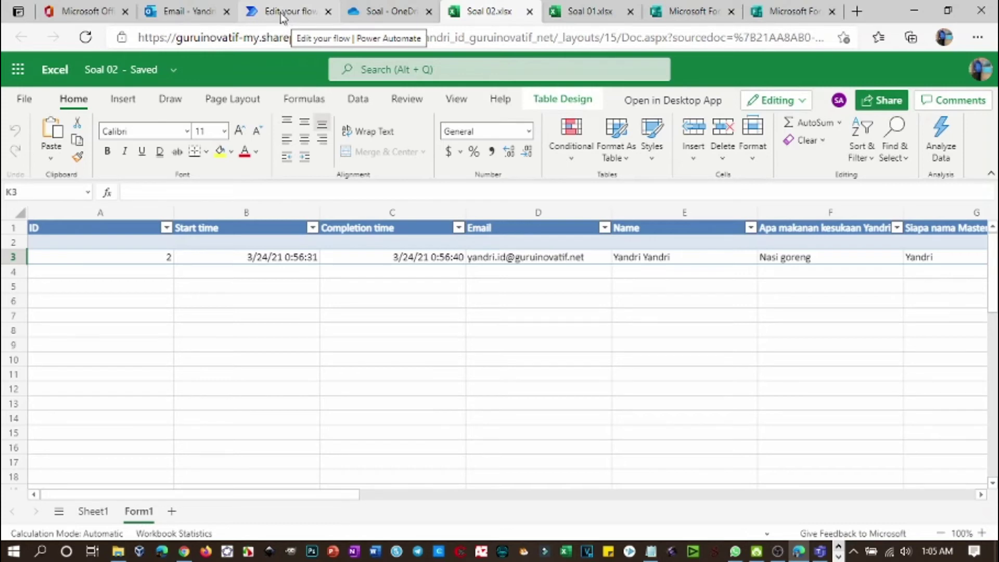
left_click(283, 15)
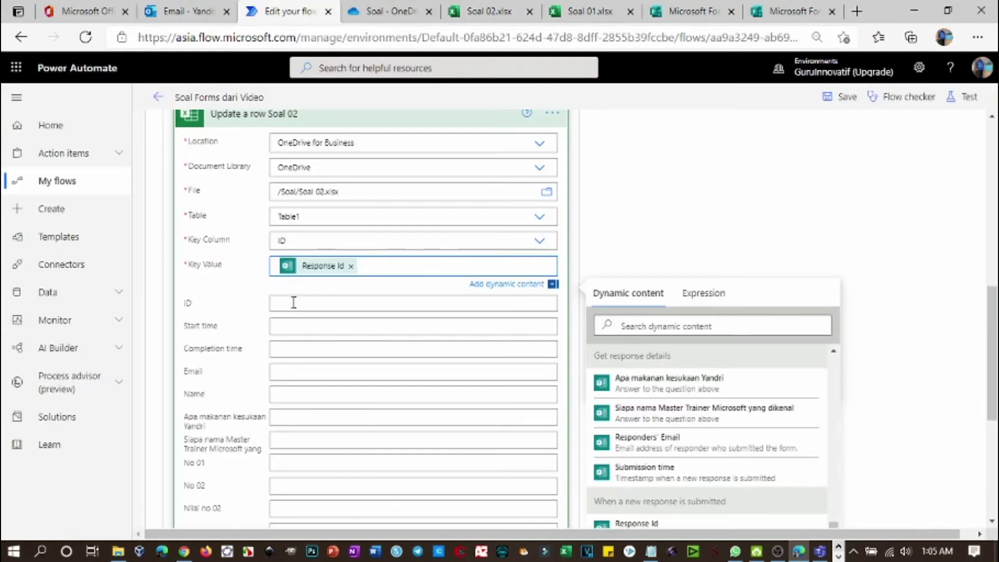
- Map the Nilai no 01 field to the Soal No 01 value from Get a row Soal 01, checking the Soal 02 workbook's columns
scroll(299, 309, "down", 2)
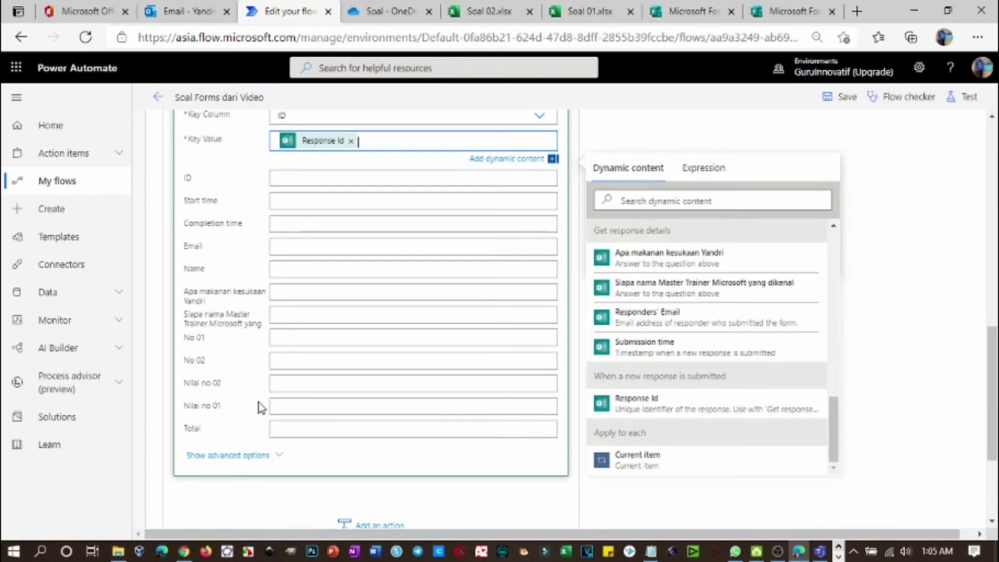
left_click(280, 412)
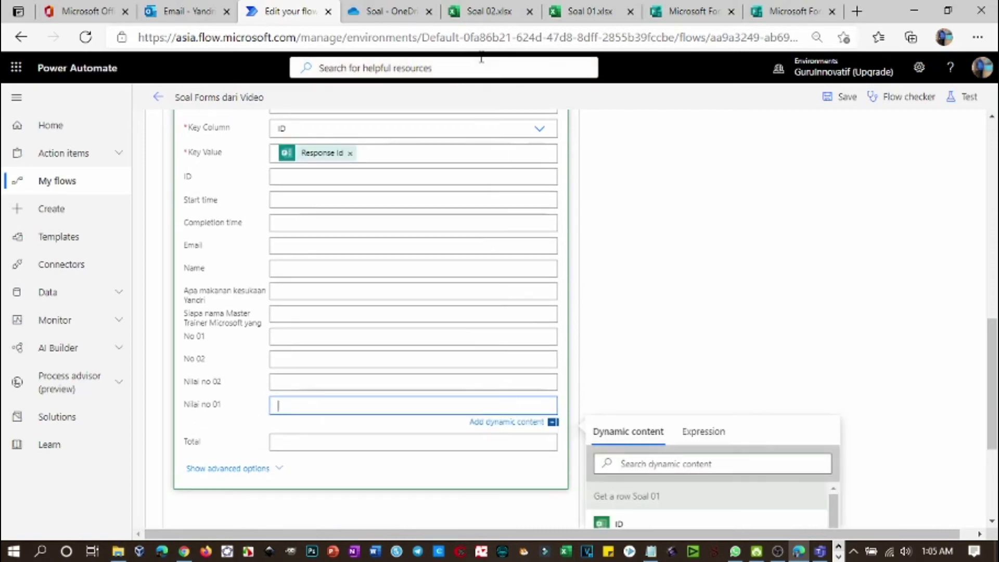
left_click(481, 11)
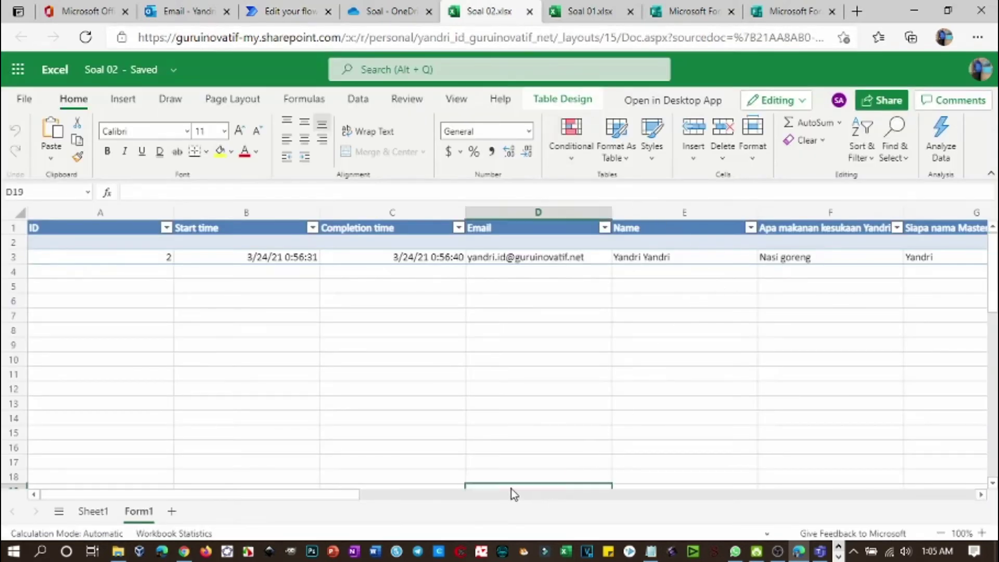
left_click(513, 490)
left_click(513, 495)
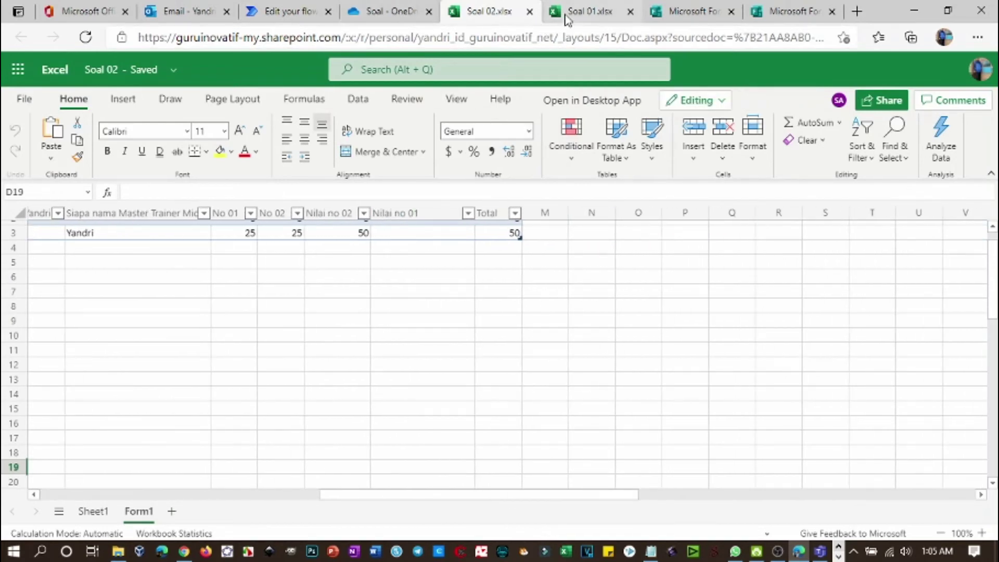
left_click(295, 16)
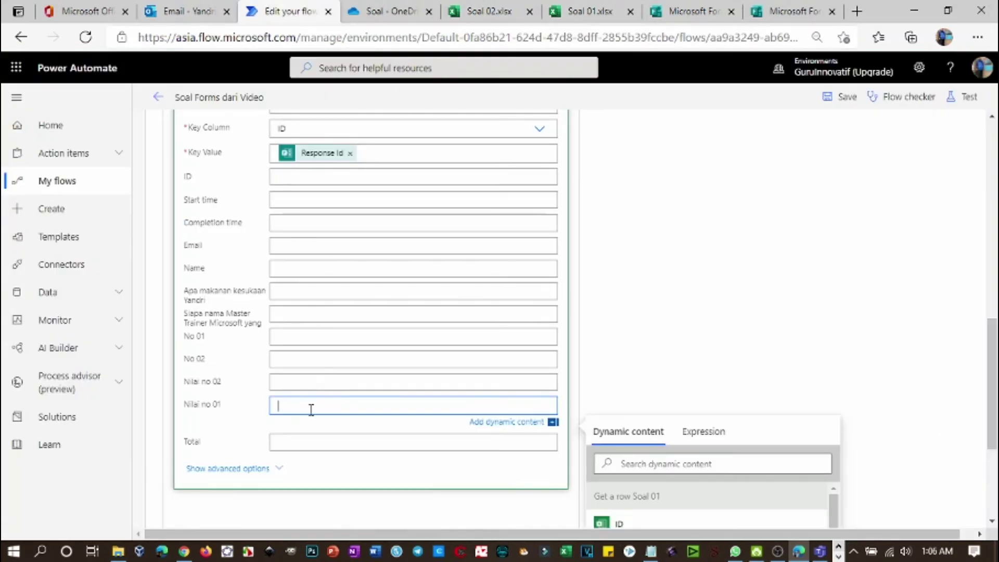
scroll(649, 420, "down", 4)
scroll(656, 409, "up", 1)
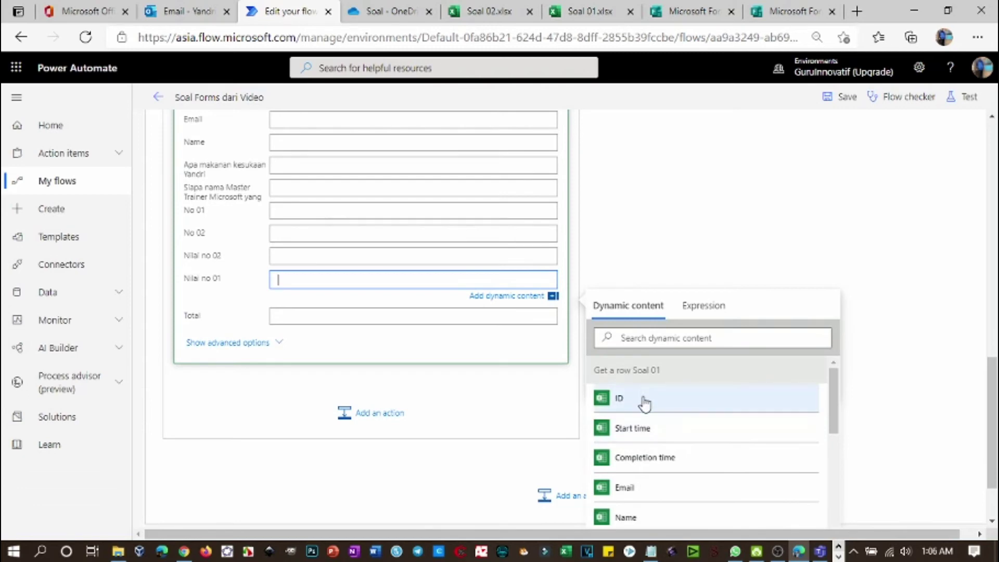
scroll(651, 411, "down", 3)
scroll(645, 417, "down", 6)
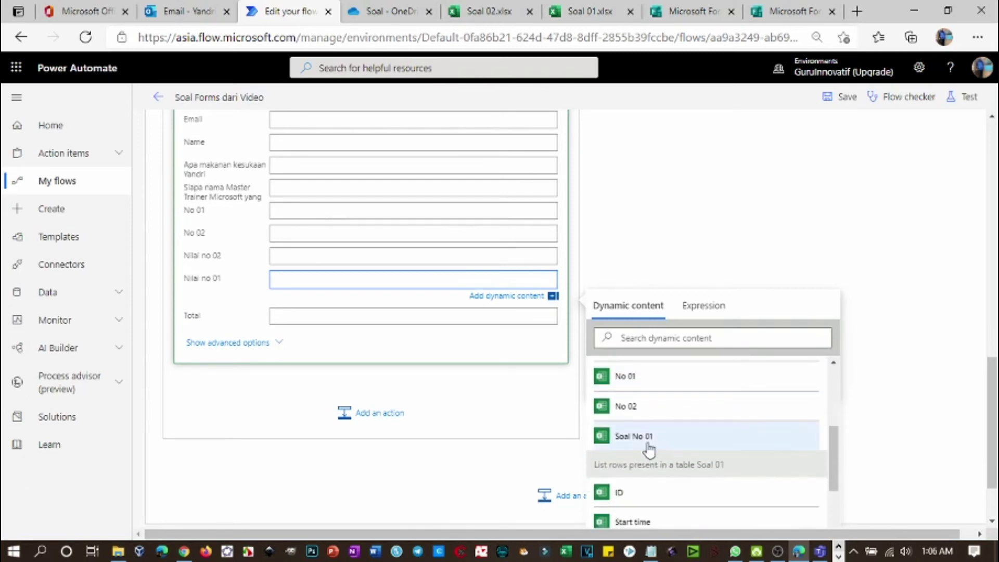
left_click(643, 440)
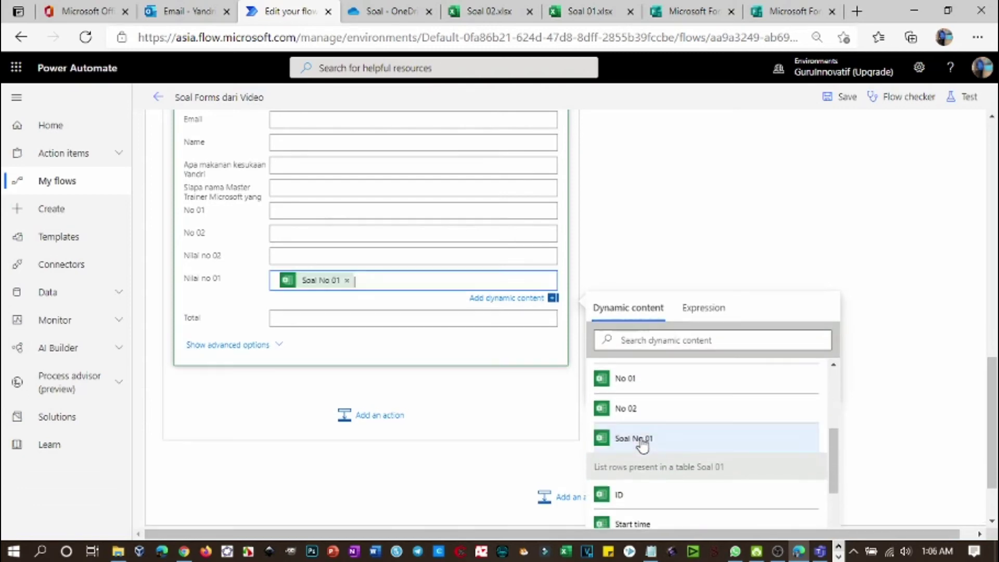
- Compare the Soal No 01 column in the Soal 01 workbook with the Nilai no 01 column in Soal 02 and review the update action
left_click(587, 11)
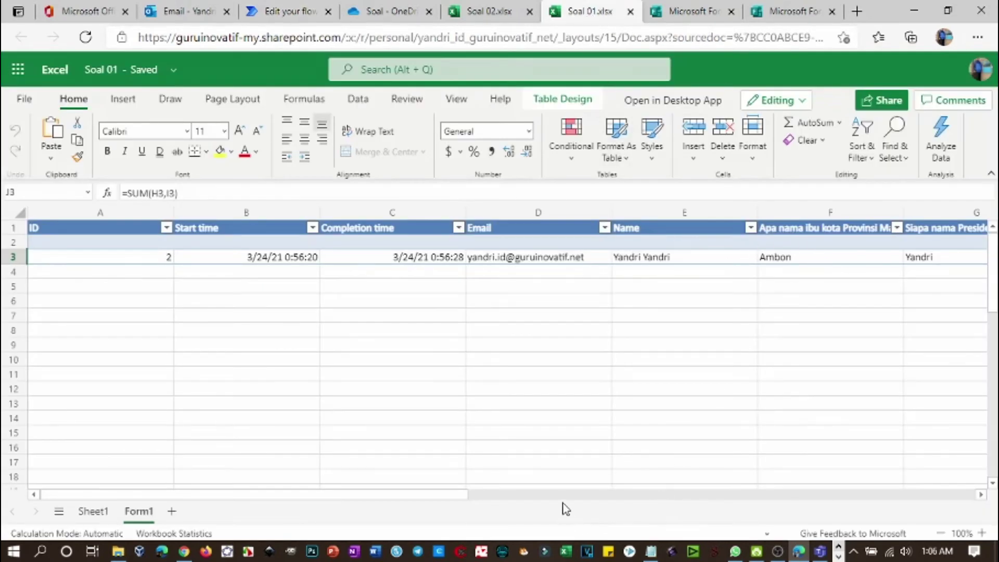
scroll(564, 507, "right", 10)
left_click_drag(349, 208, 388, 211)
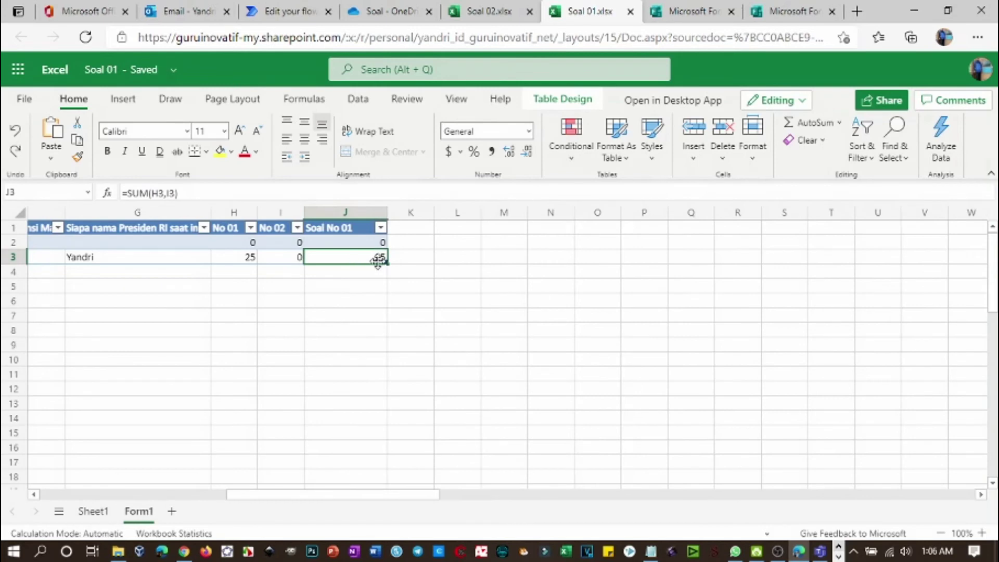
left_click(466, 12)
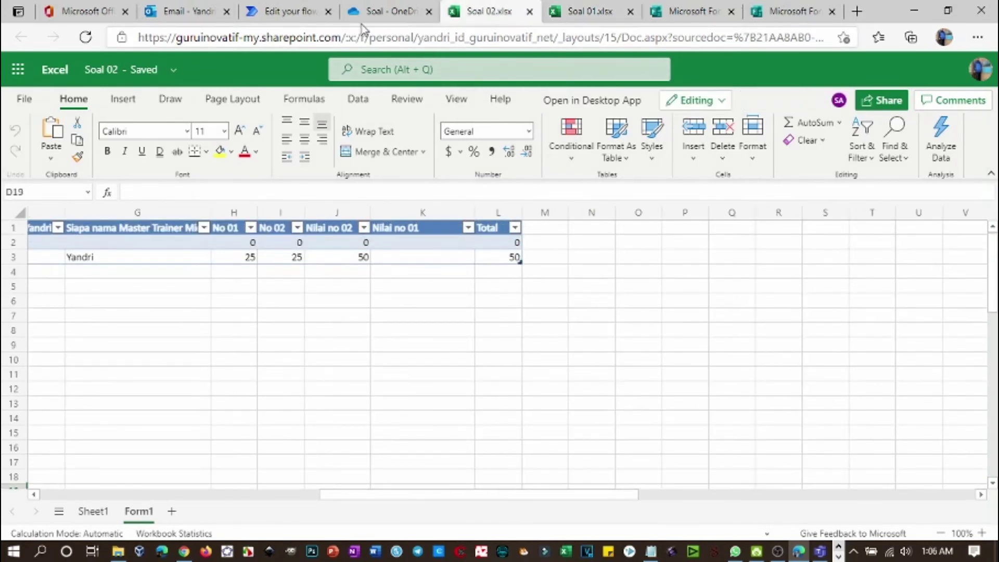
left_click(280, 12)
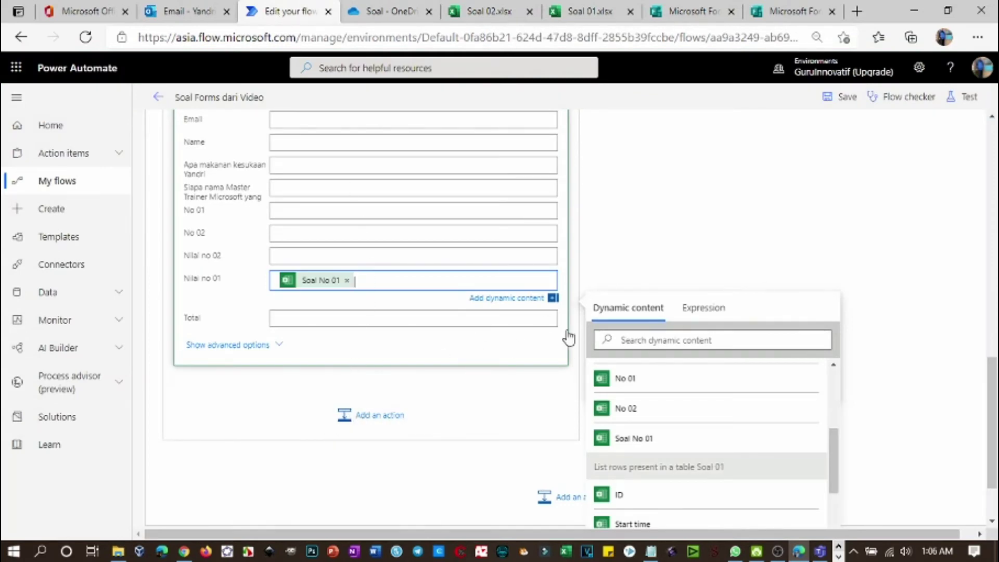
left_click(411, 457)
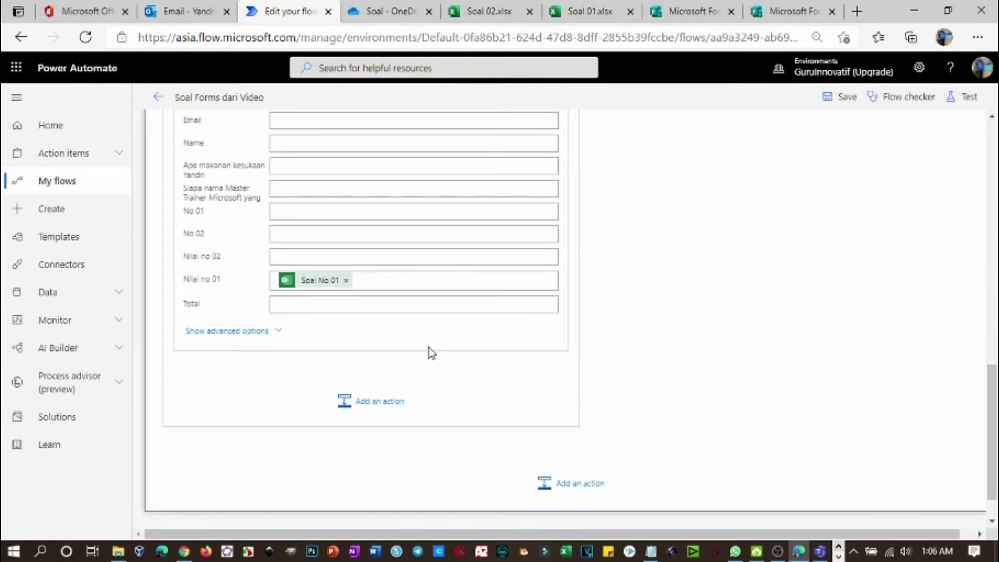
scroll(430, 349, "up", 7)
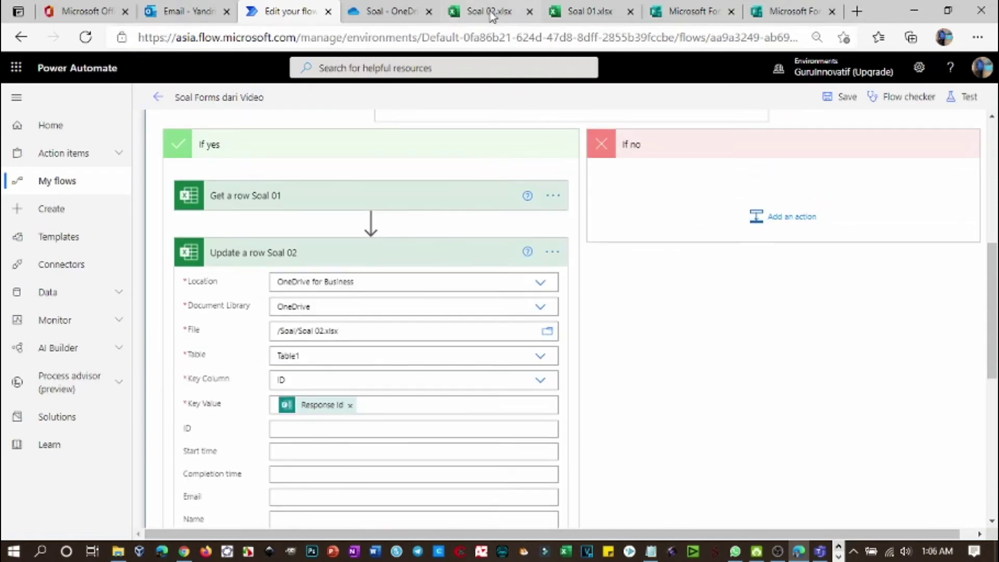
left_click(492, 11)
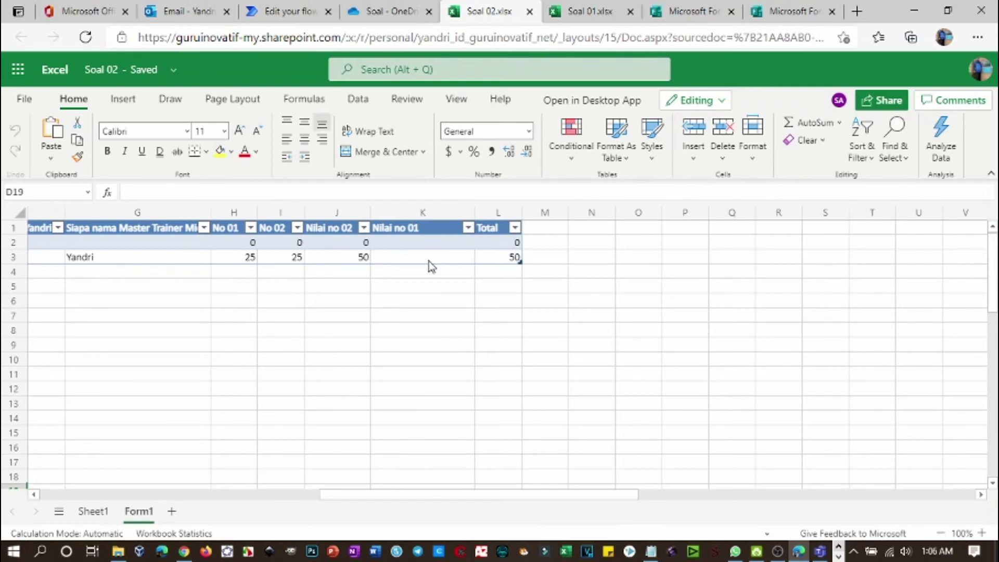
left_click(276, 12)
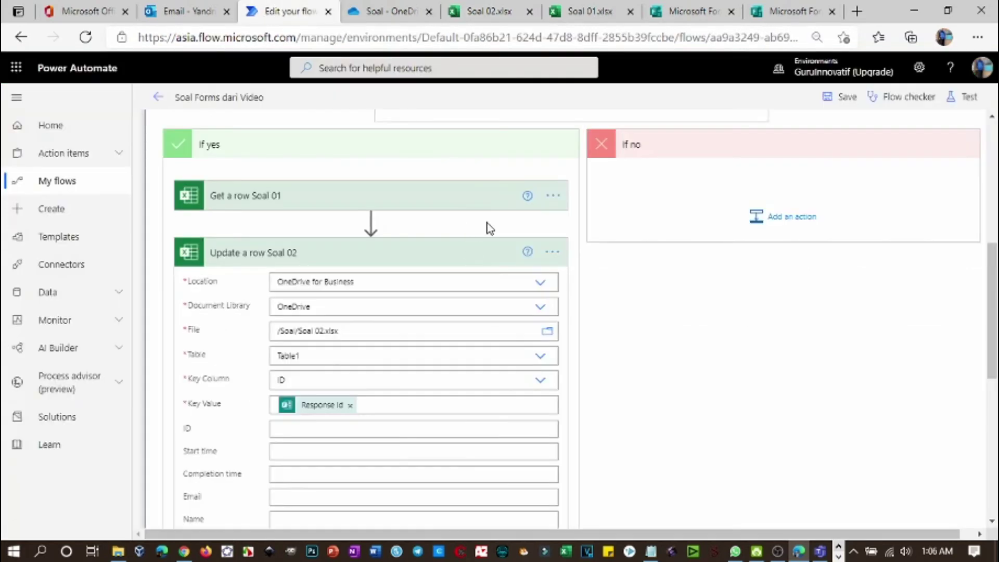
- Collapse the Apply to each block, then check the Soal 02 workbook and the score email in Outlook before returning to Power Automate
scroll(513, 148, "up", 3)
scroll(426, 198, "up", 2)
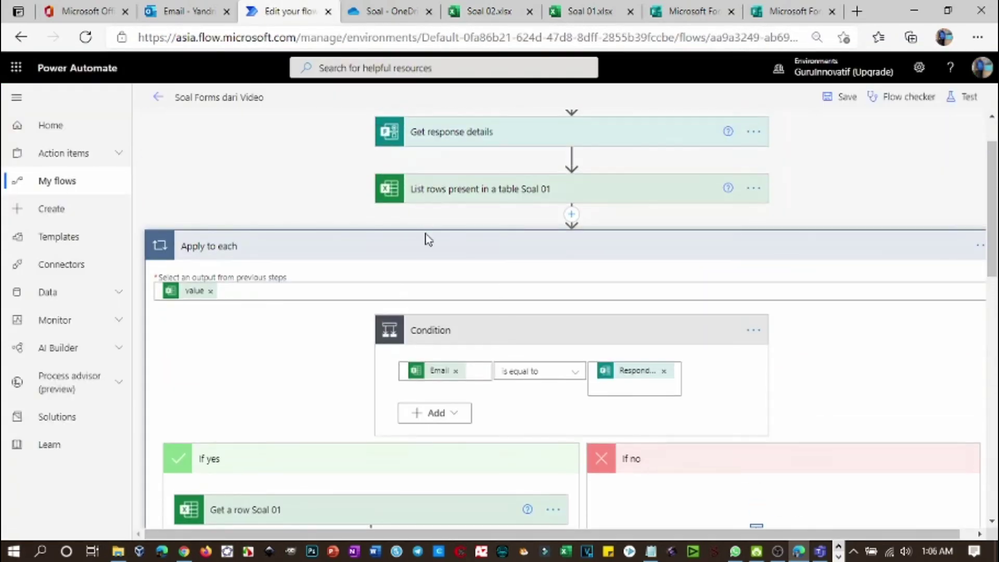
left_click(428, 249)
left_click(484, 11)
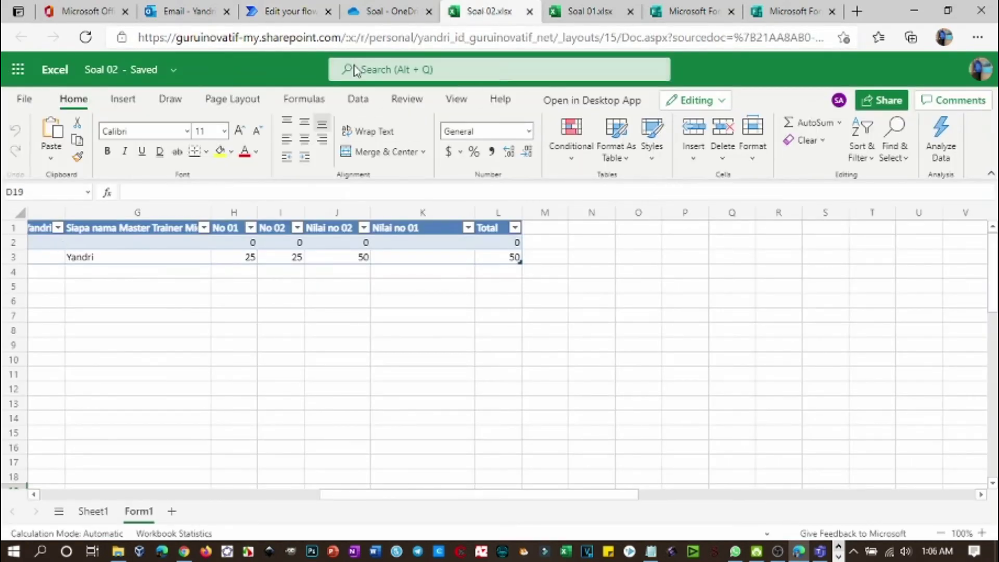
left_click(174, 14)
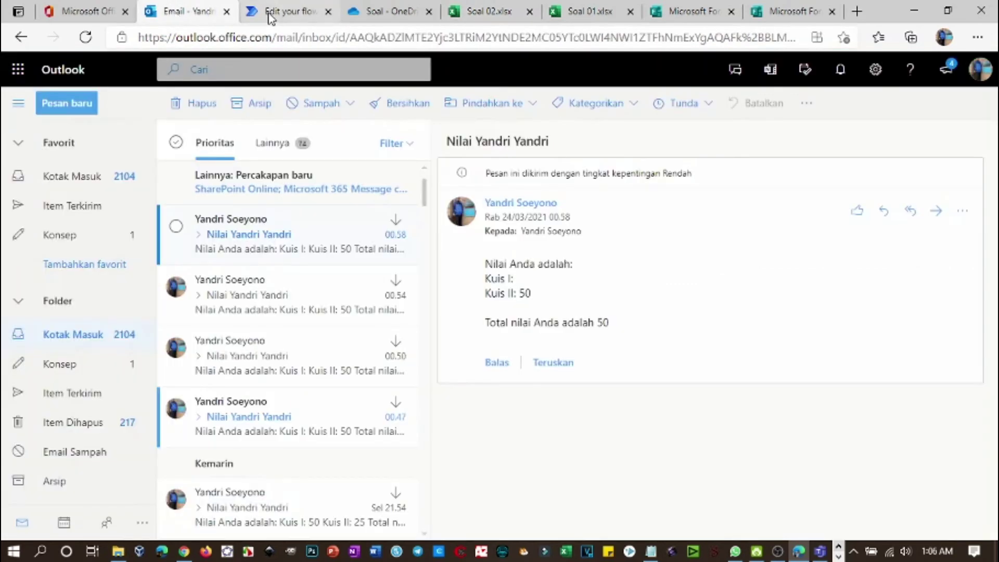
left_click(283, 11)
- Add an Excel Online (Business) Get a row action after Apply to each and rename it Get a row Soal 02
left_click(520, 363)
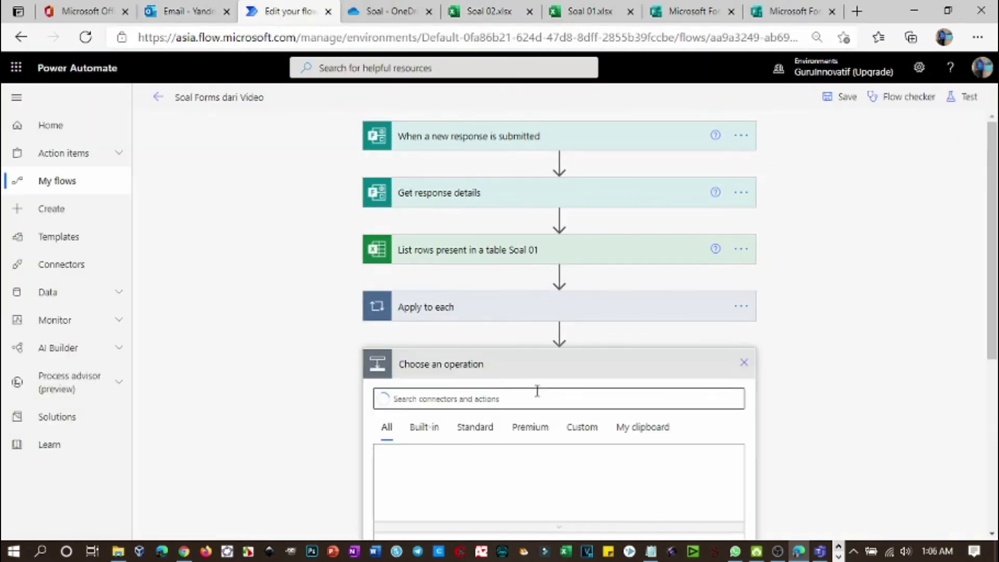
left_click(603, 411)
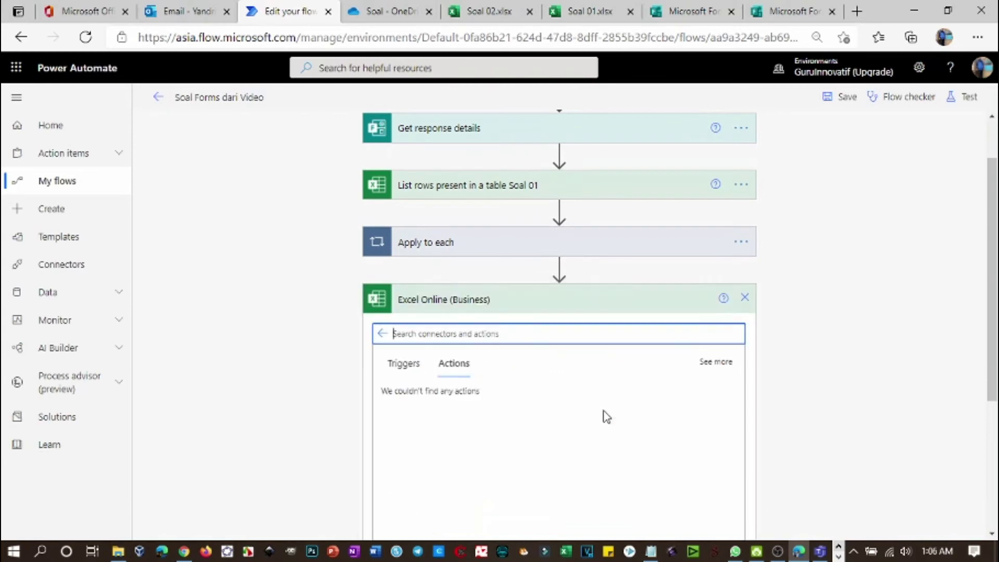
left_click(487, 443)
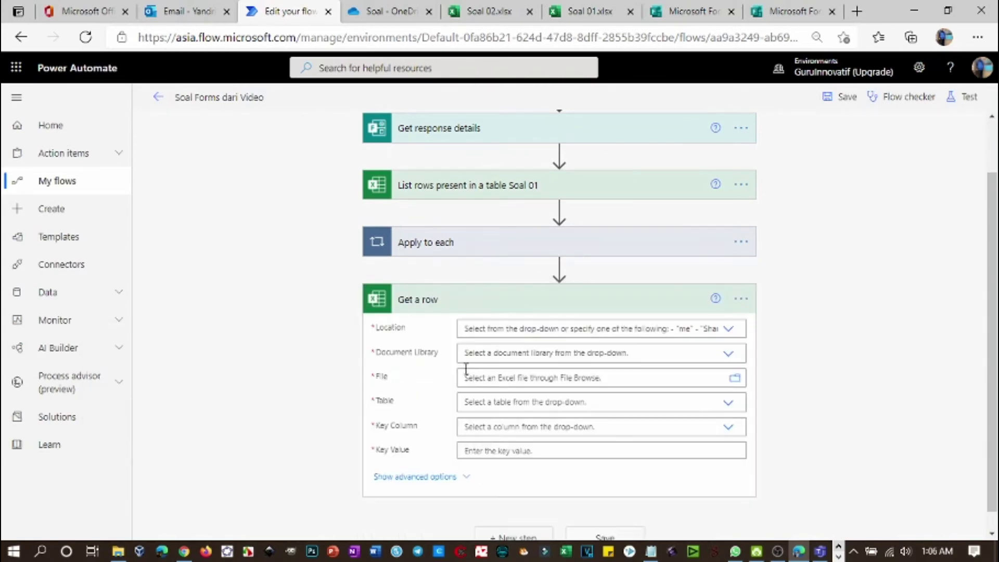
left_click(741, 298)
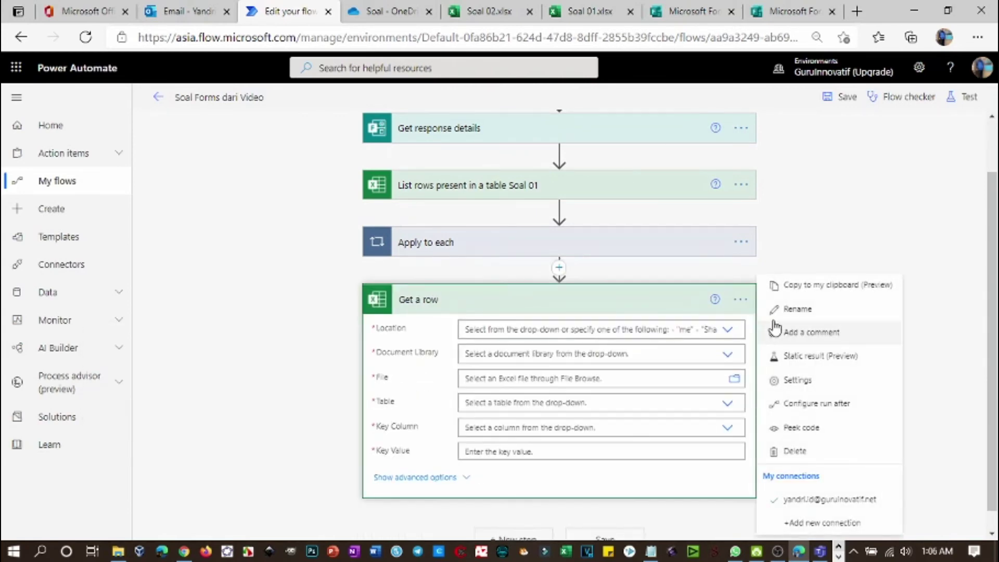
left_click(796, 306)
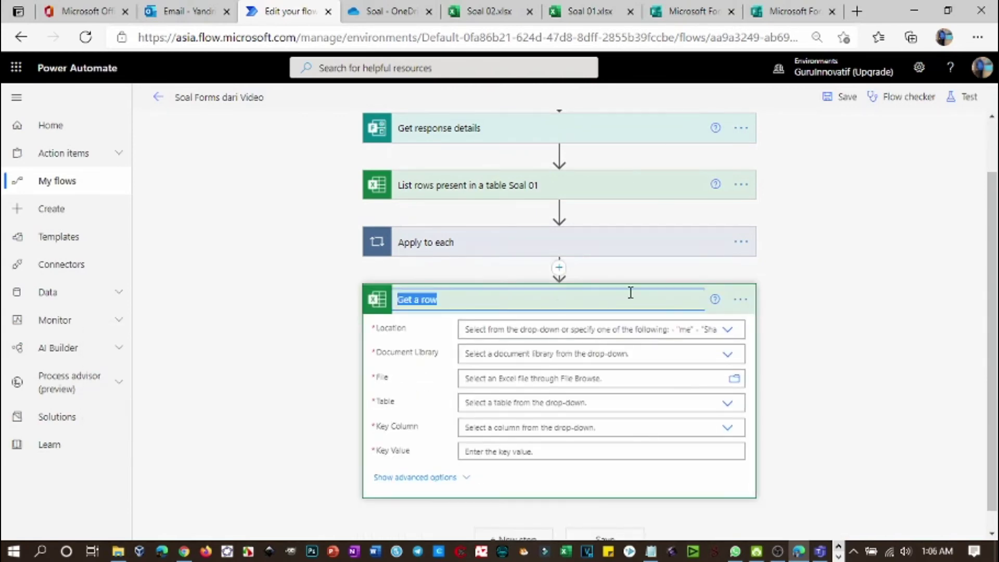
left_click(549, 301)
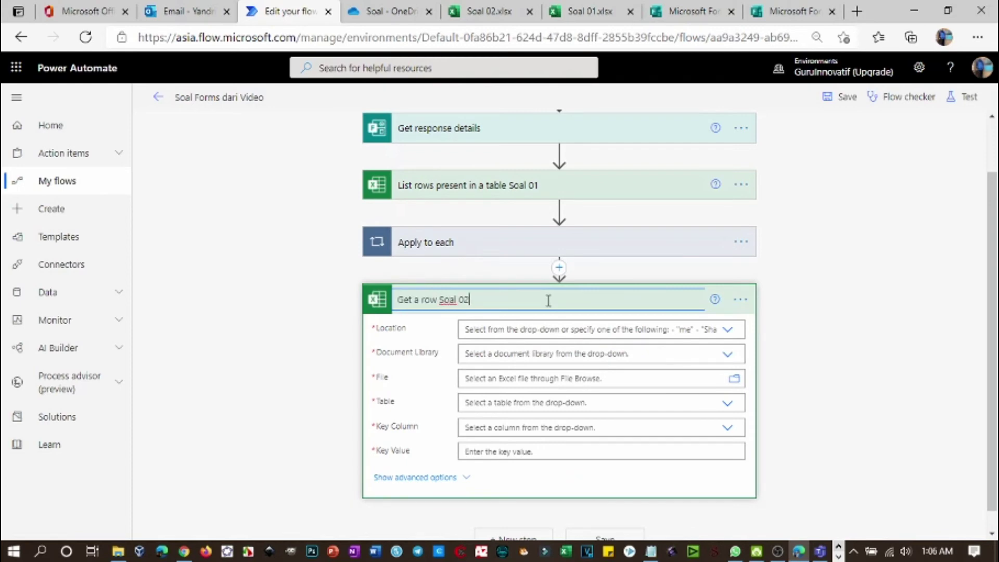
- Point the Get a row Soal 02 action to OneDrive for Business, the OneDrive library and the file /Soal/Soal 02.xlsx
left_click(720, 329)
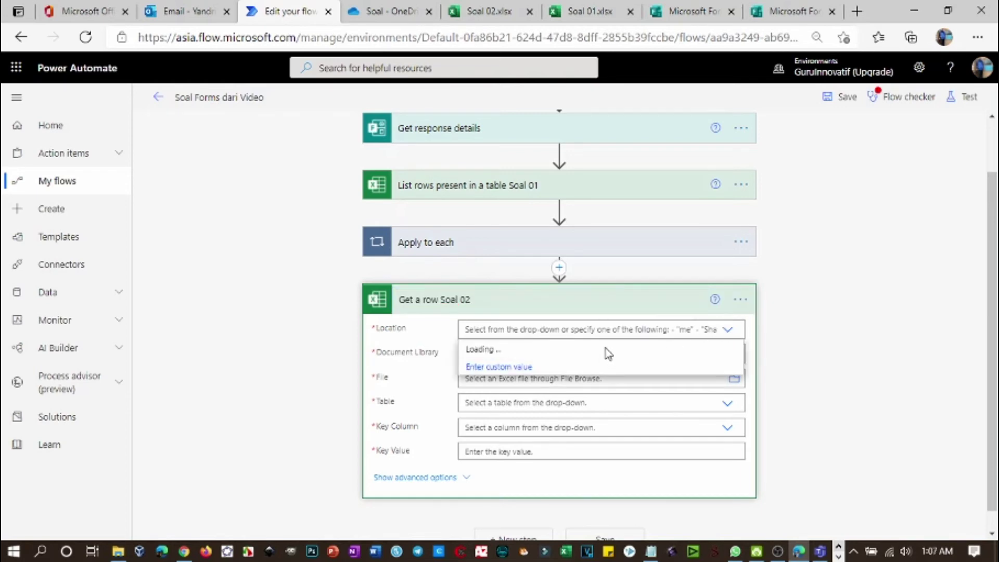
left_click(608, 355)
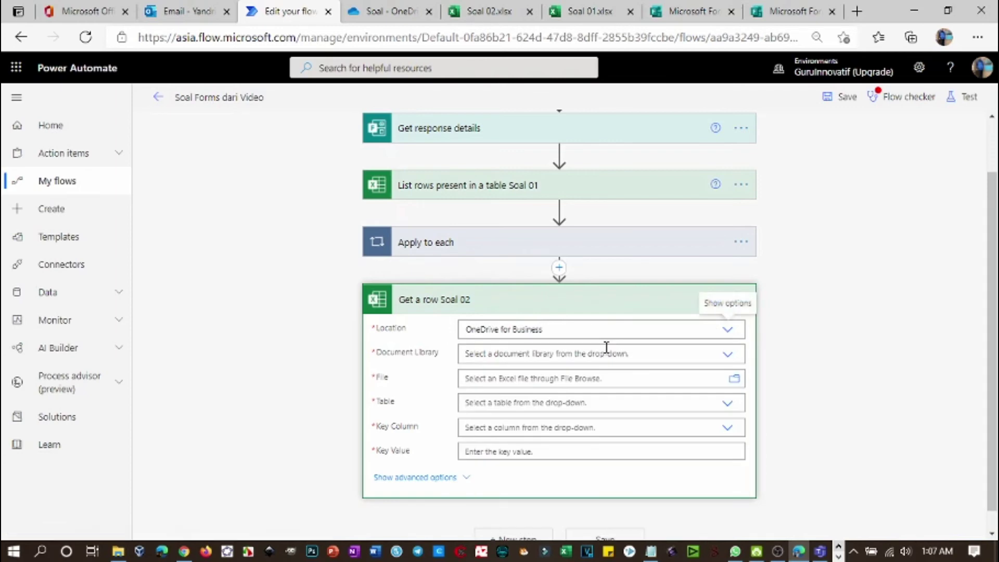
left_click(728, 356)
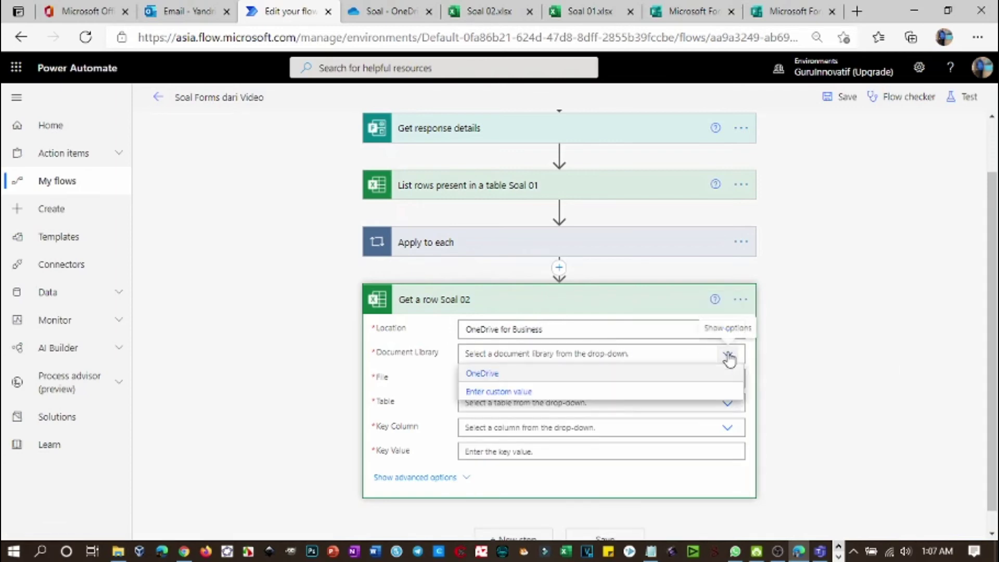
left_click(677, 376)
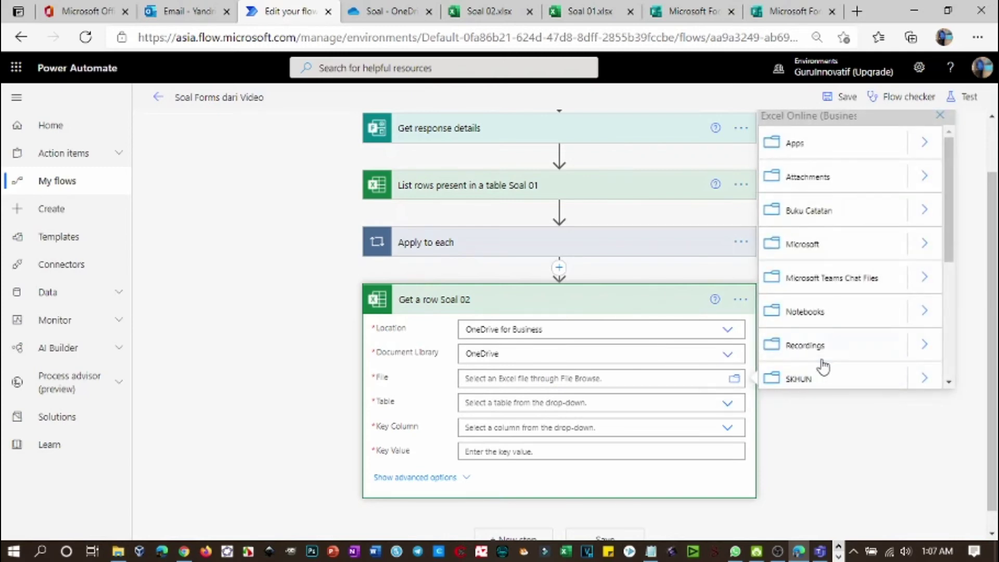
scroll(820, 366, "down", 1)
left_click(928, 367)
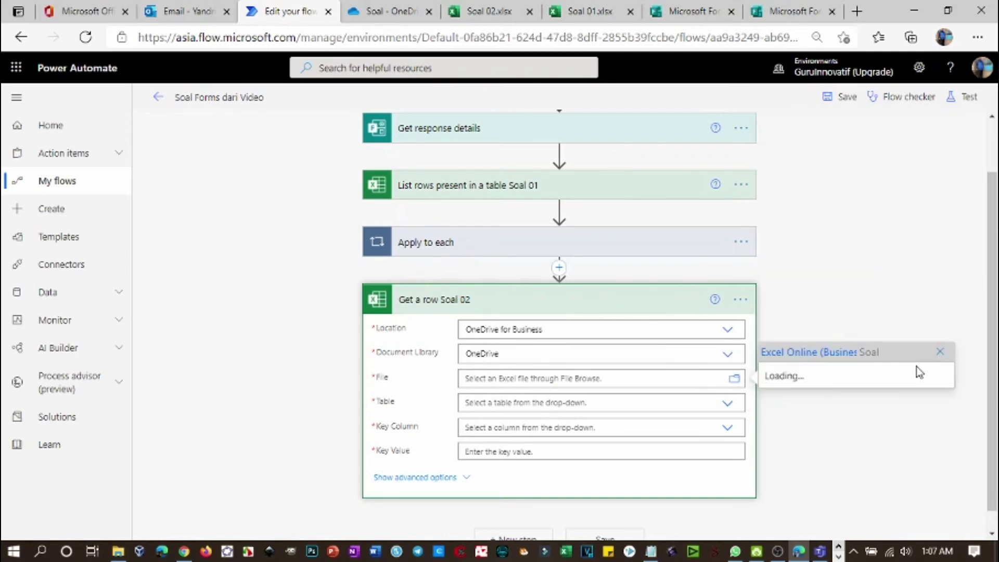
left_click(829, 376)
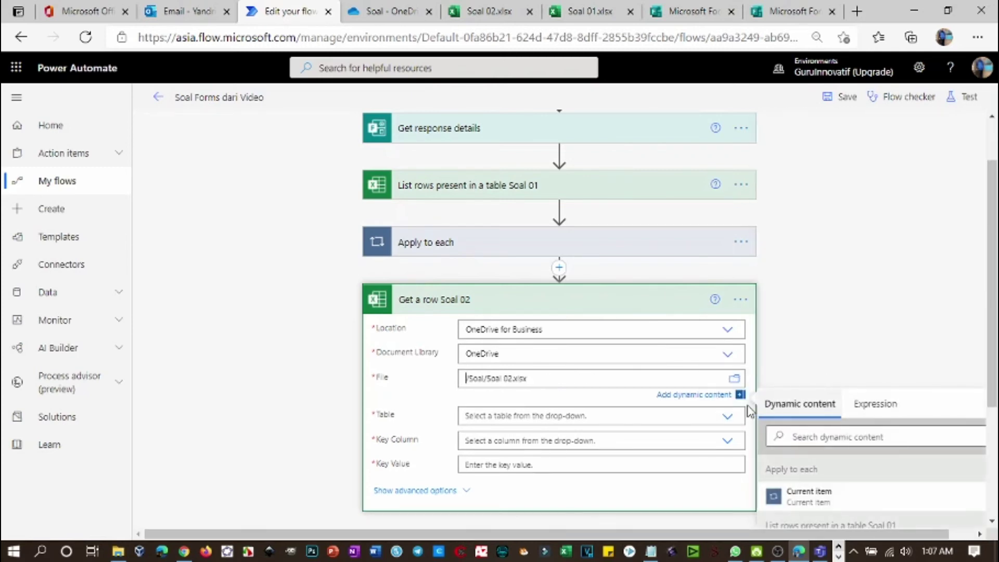
- Choose Table1 as the table and ID as the key column for Get a row Soal 02
left_click(638, 414)
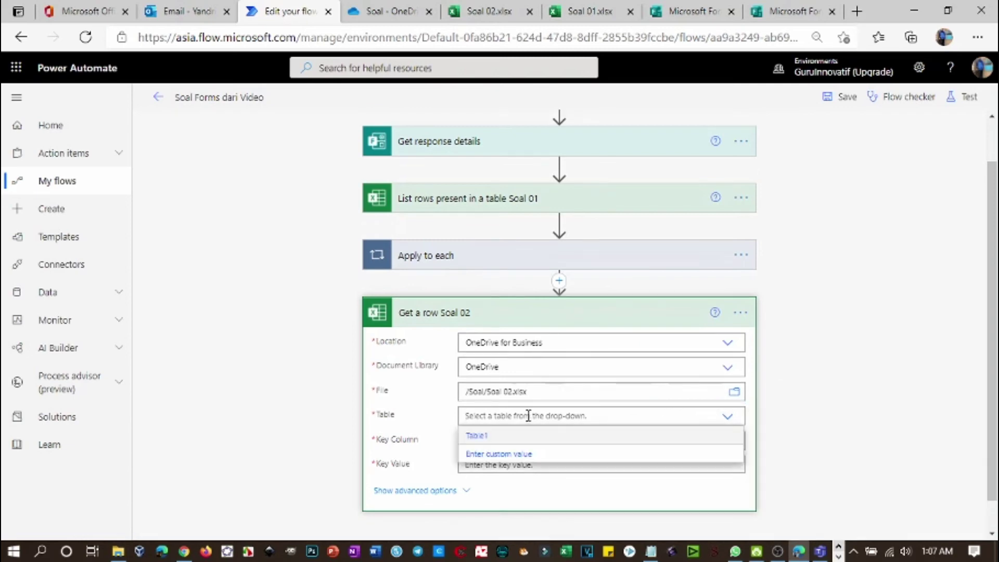
left_click(477, 436)
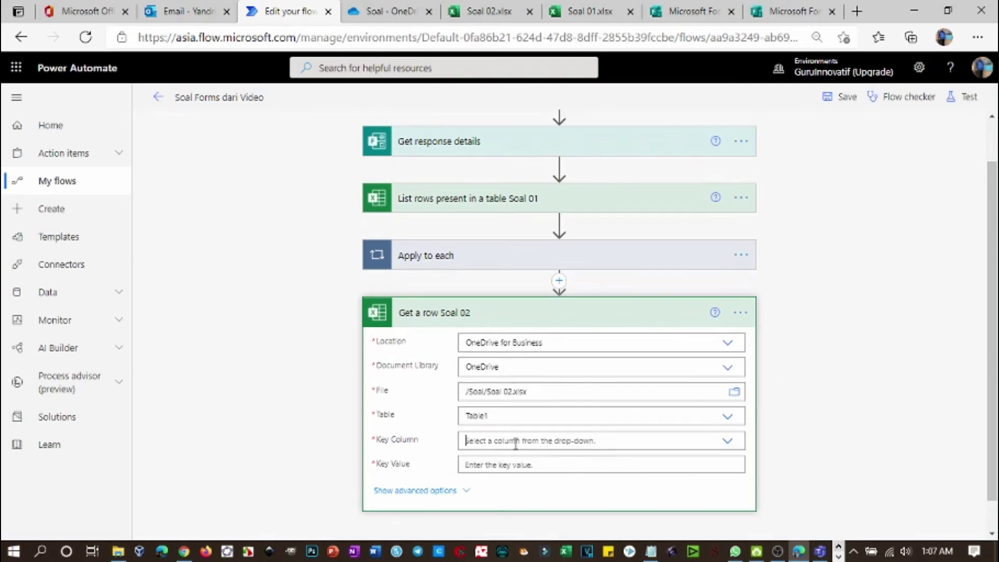
left_click(516, 443)
scroll(503, 443, "down", 2)
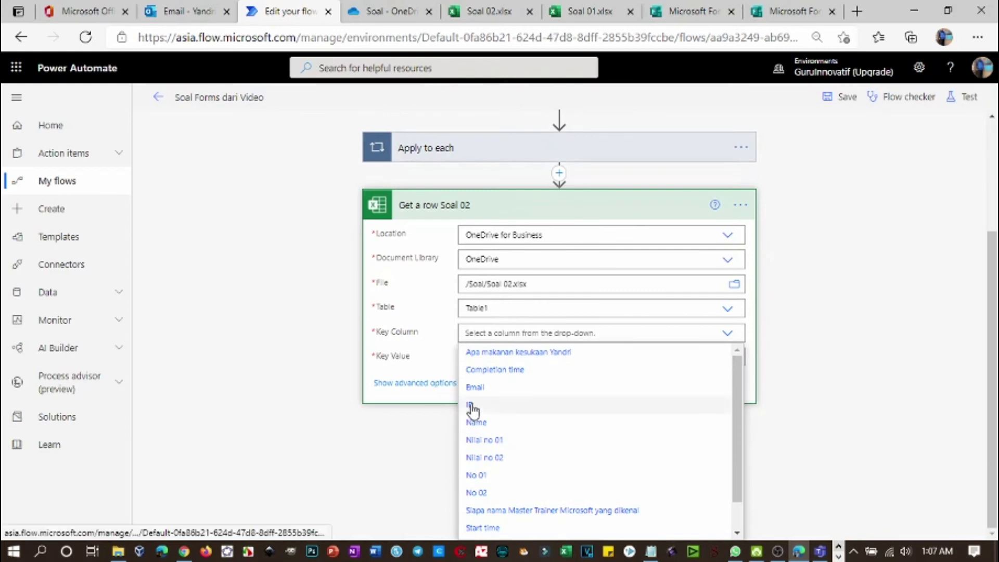
left_click(472, 406)
- Set the Key Value of Get a row Soal 02 to the form trigger's Response Id and review the flow's actions
left_click(492, 436)
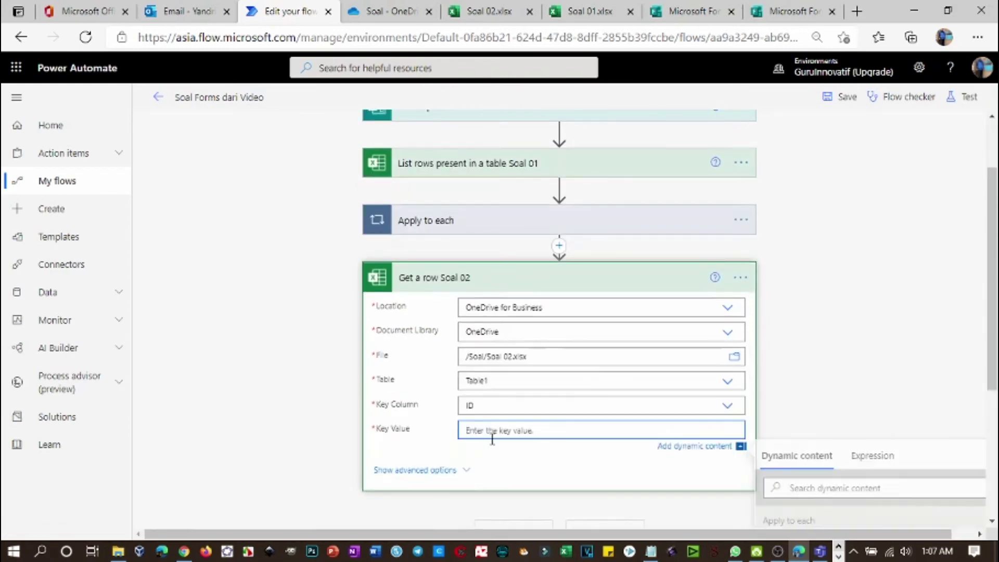
scroll(670, 475, "down", 3)
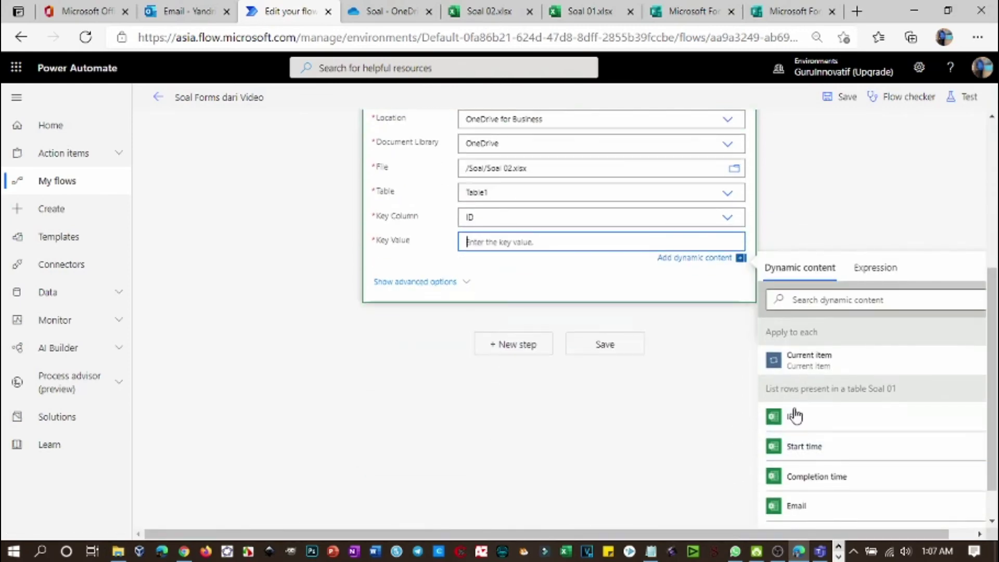
scroll(796, 442, "down", 6)
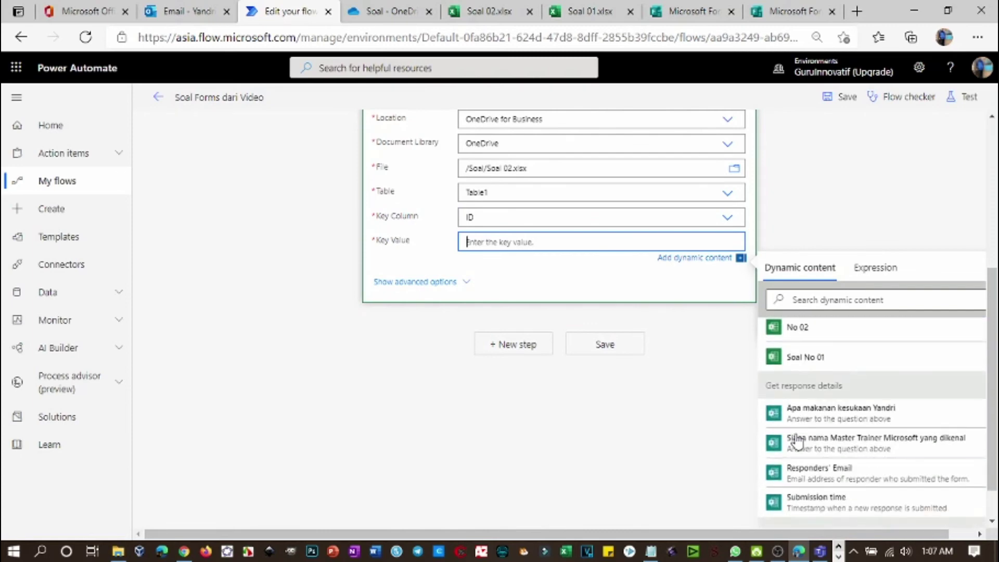
scroll(796, 442, "down", 1)
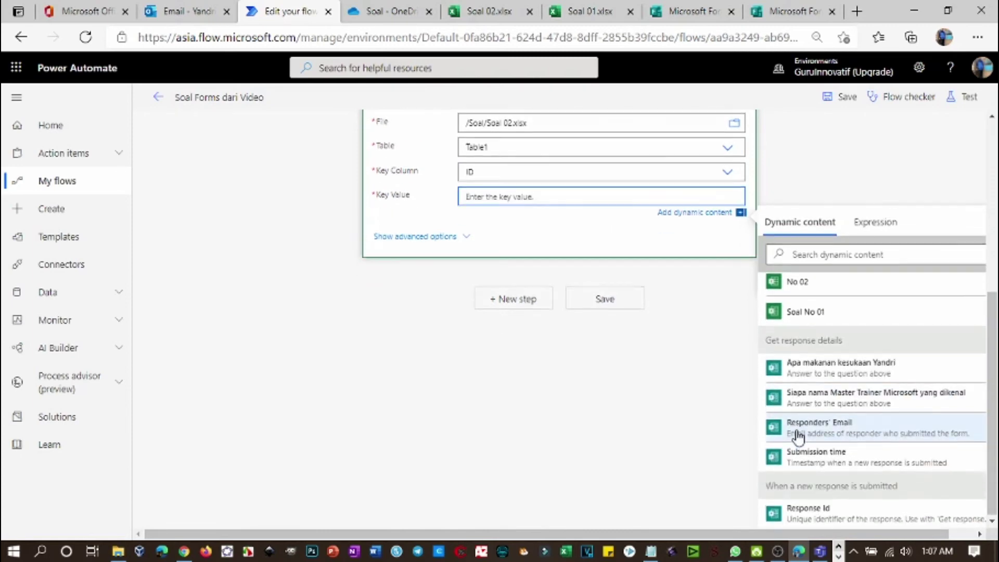
left_click(811, 513)
scroll(534, 172, "up", 7)
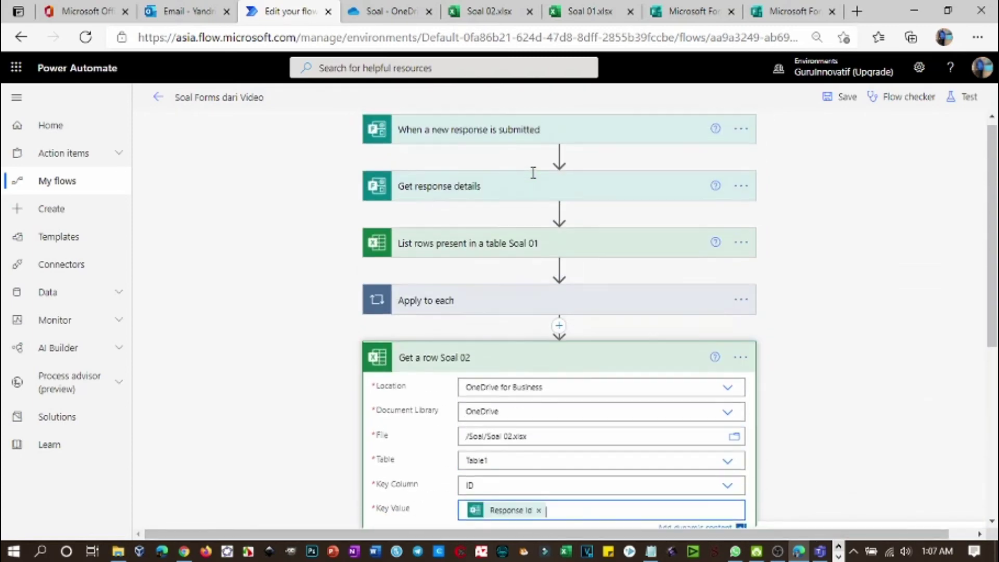
scroll(507, 255, "down", 4)
scroll(500, 265, "down", 2)
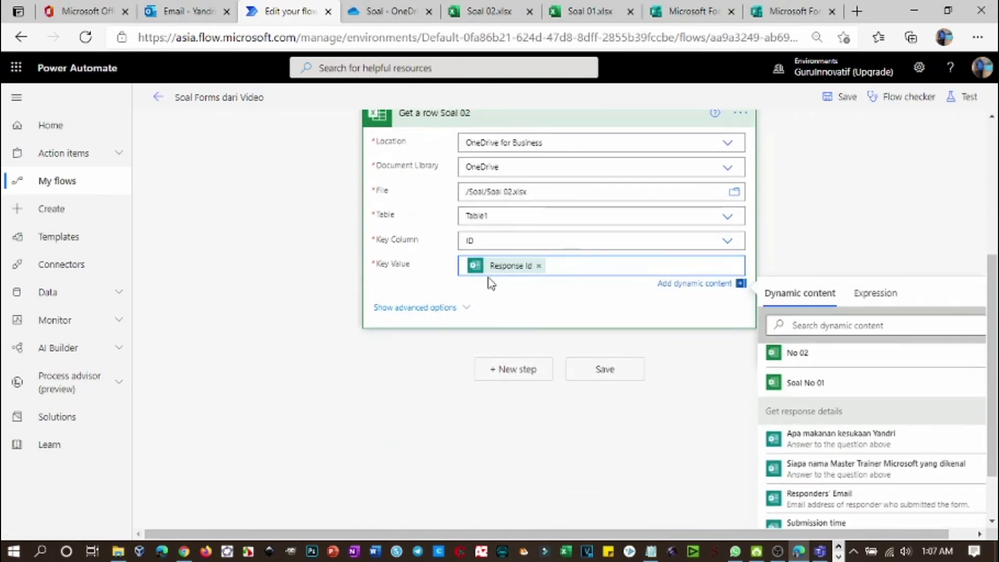
scroll(466, 312, "up", 2)
scroll(542, 217, "up", 4)
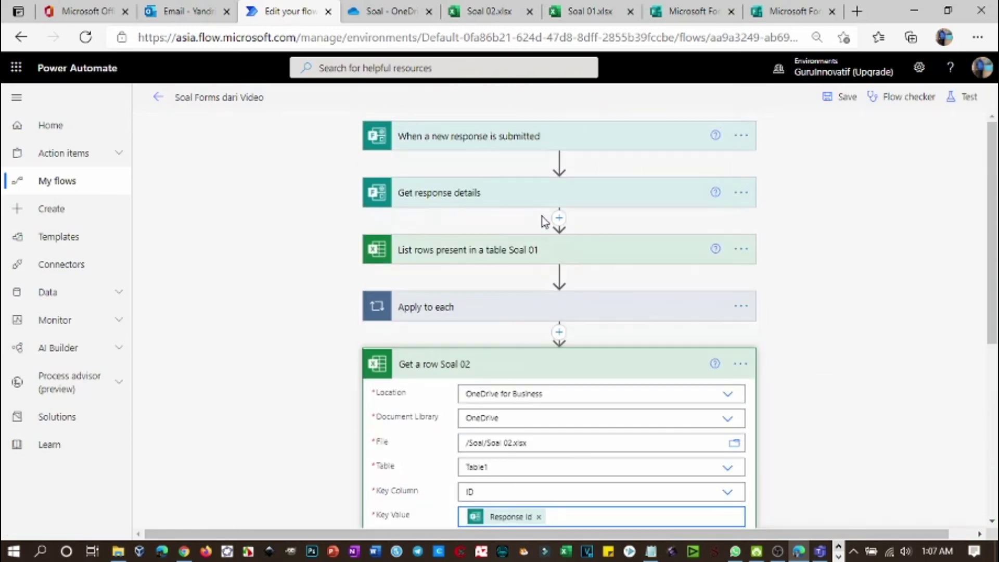
scroll(494, 370, "down", 2)
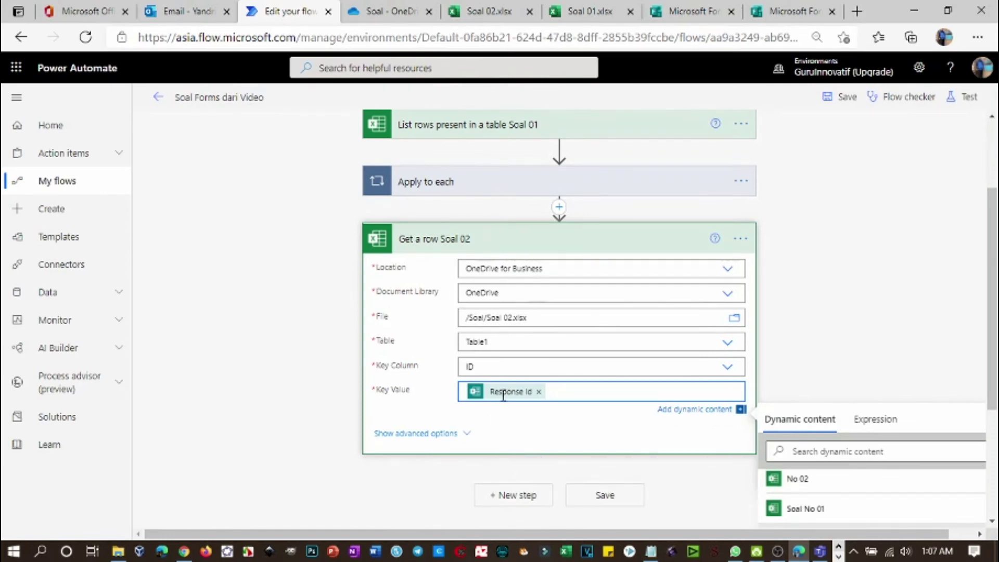
- Search the actions for mail and add an Office 365 Outlook Send an email (V2) action after Get a row Soal 02
left_click(518, 496)
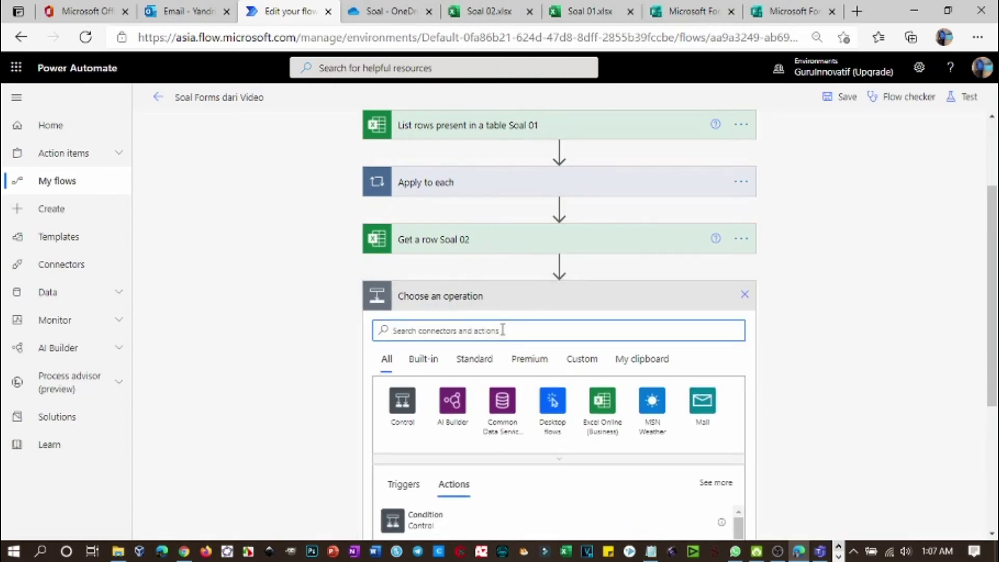
type("mail")
scroll(439, 463, "down", 5)
scroll(442, 444, "down", 5)
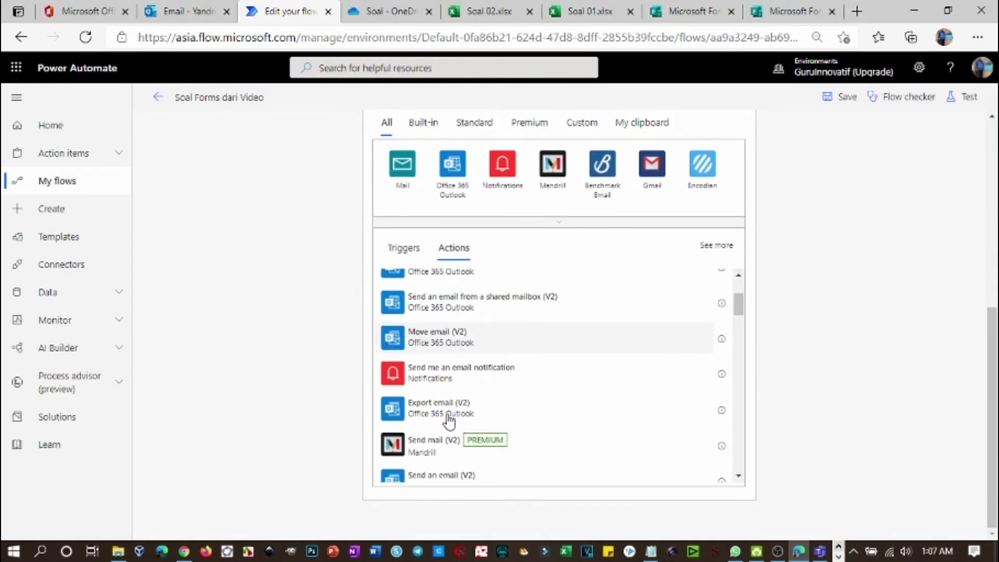
left_click(448, 421)
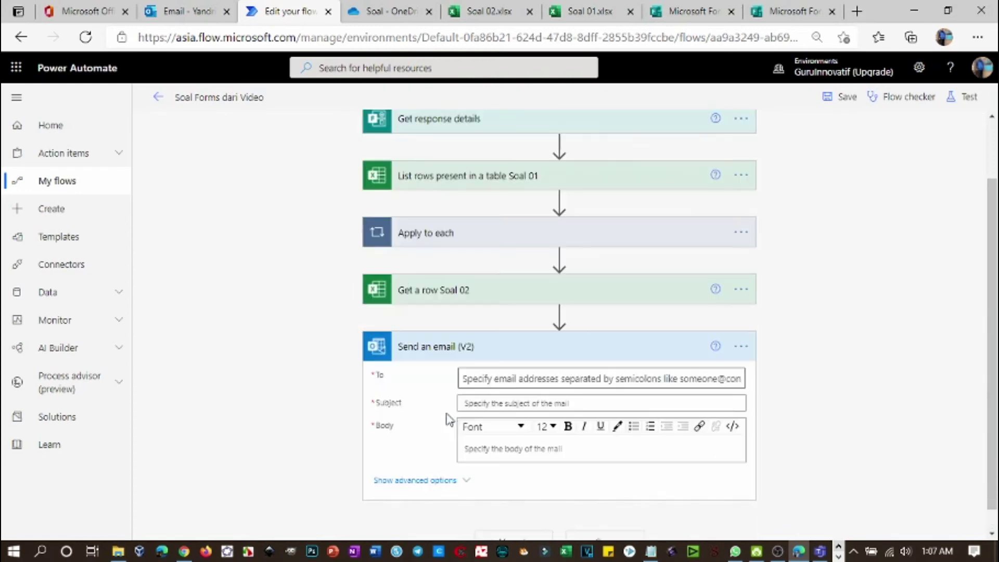
- Address the email to the Responders' Email value from Get response details
left_click(507, 379)
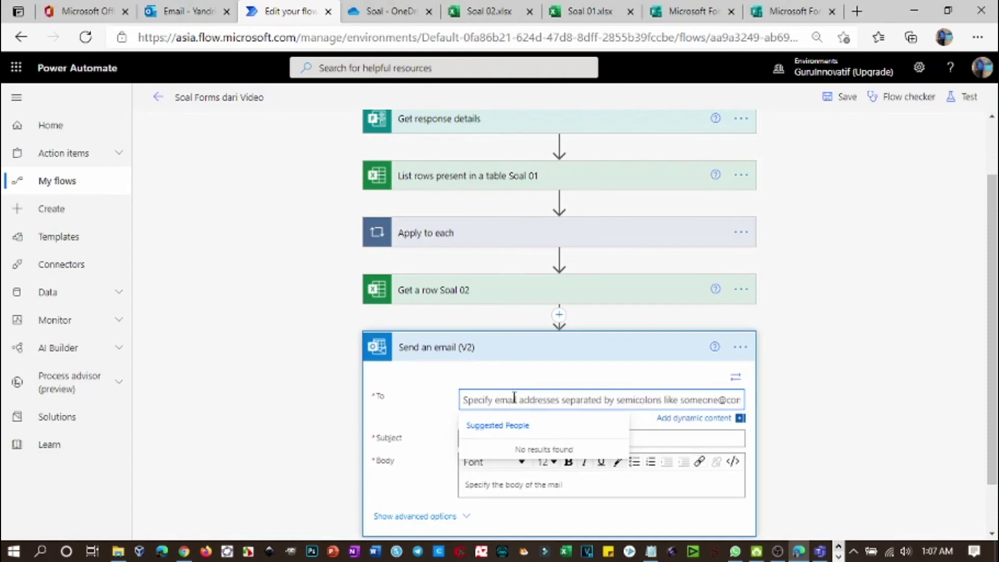
left_click(695, 419)
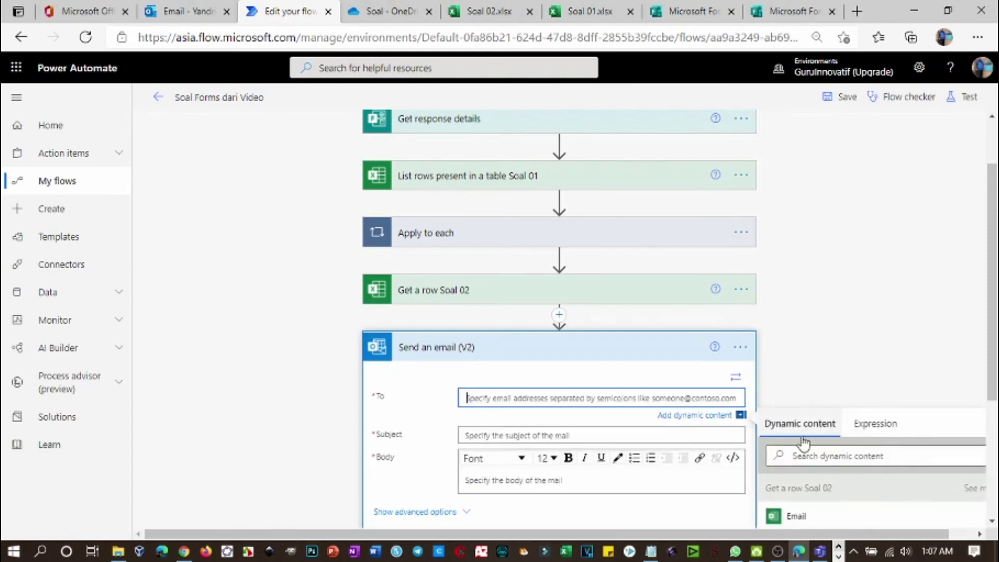
scroll(806, 437, "down", 4)
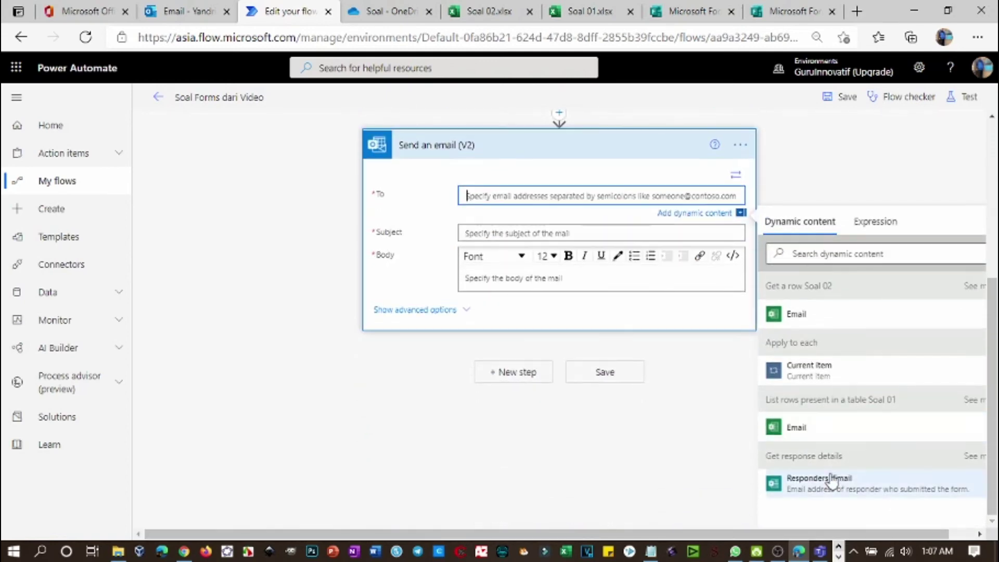
left_click(827, 483)
- Set the email subject to "Nilai" followed by the Name value from Get a row Soal 02
left_click(547, 234)
type("Nilai")
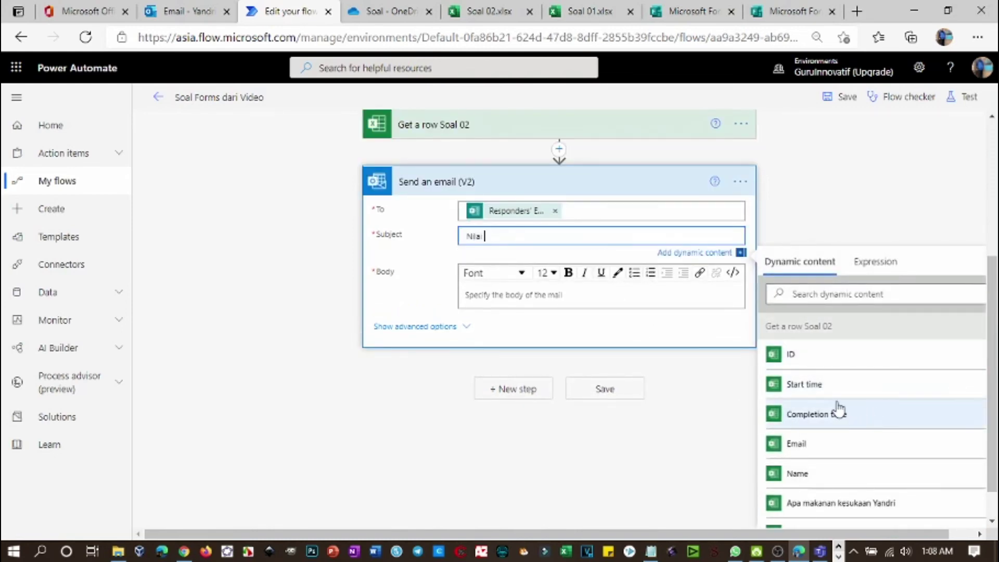
scroll(839, 410, "down", 4)
scroll(838, 411, "up", 4)
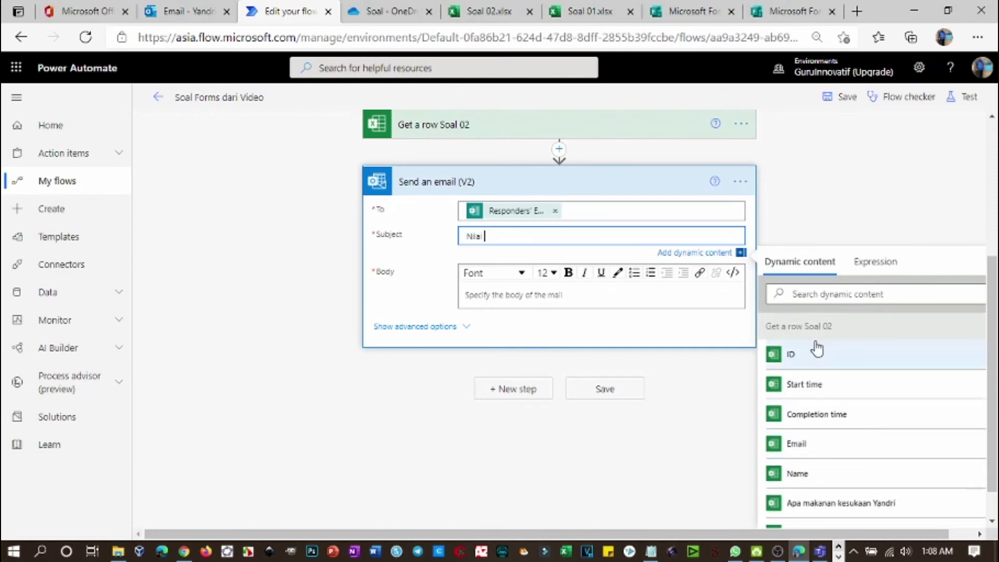
left_click(813, 475)
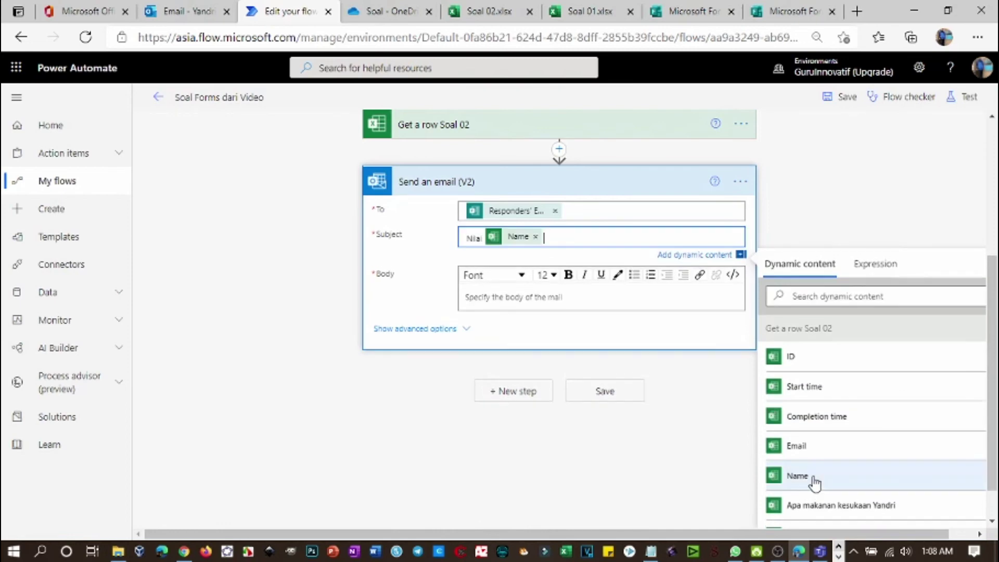
- Start the email body with "Nilai Anda adalah:" and a "Kuis I:" line holding the Nilai no 01 value from Get a row Soal 02
left_click(527, 310)
type("Nilai Anda adalah")
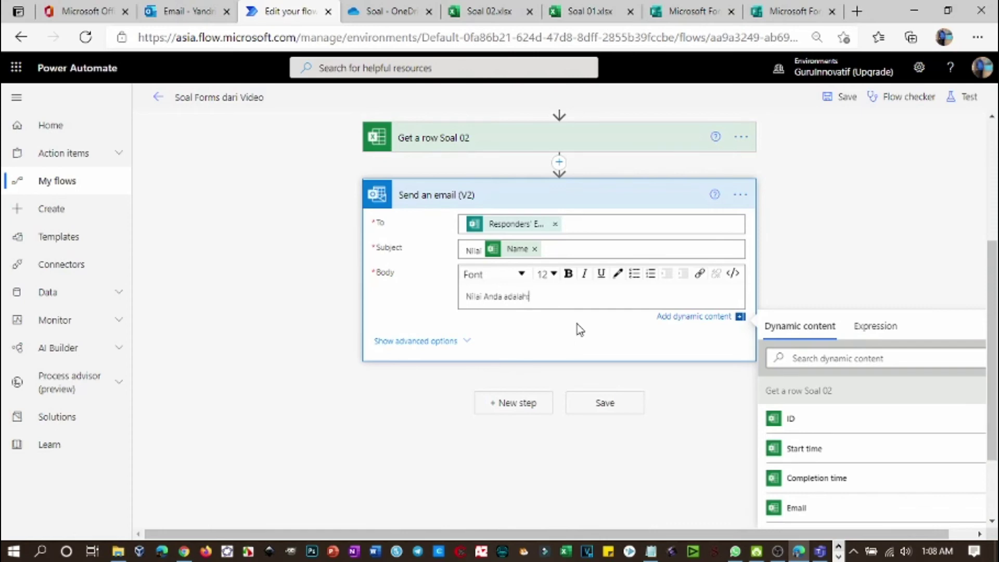
type(":")
key("Return")
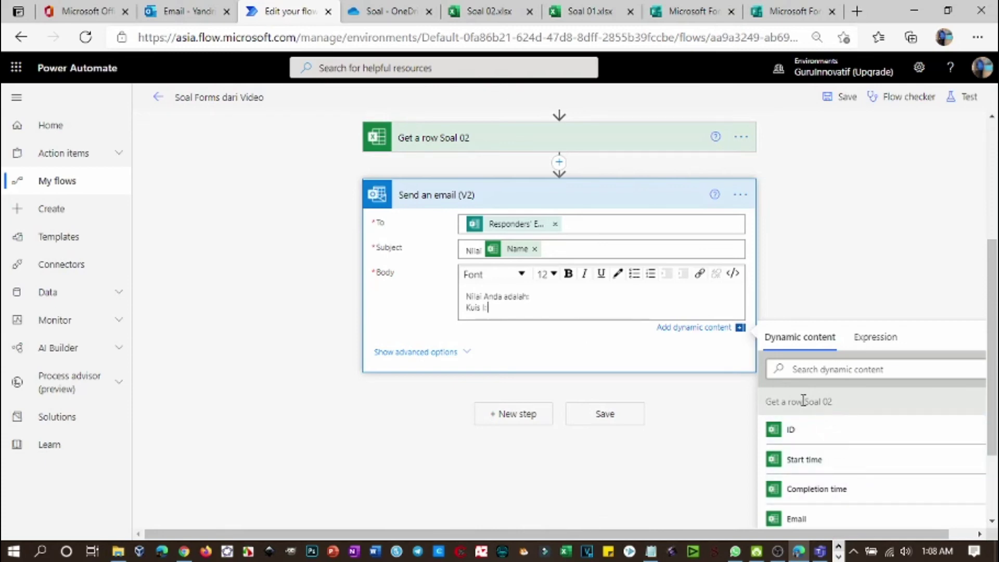
scroll(820, 419, "down", 4)
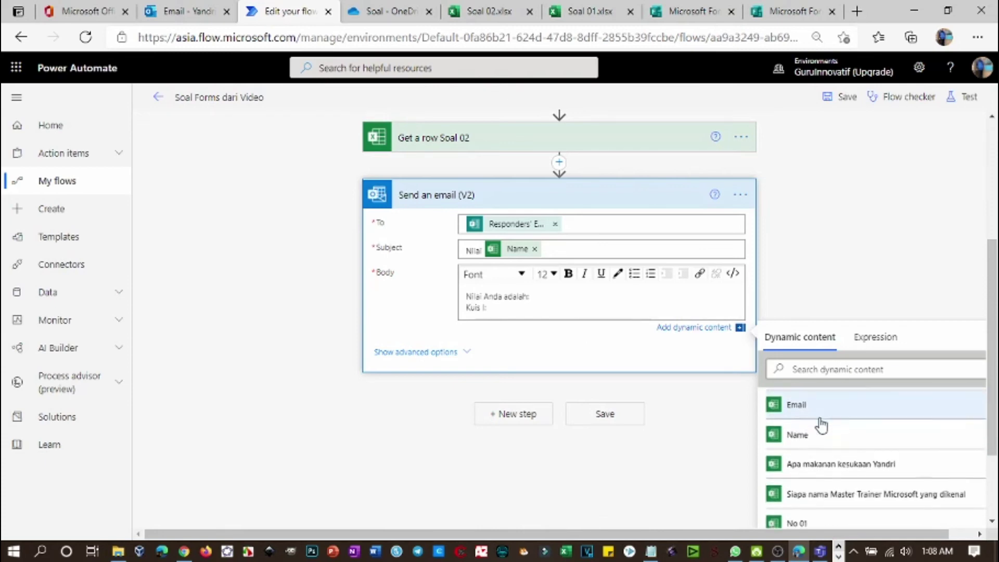
scroll(828, 451, "down", 3)
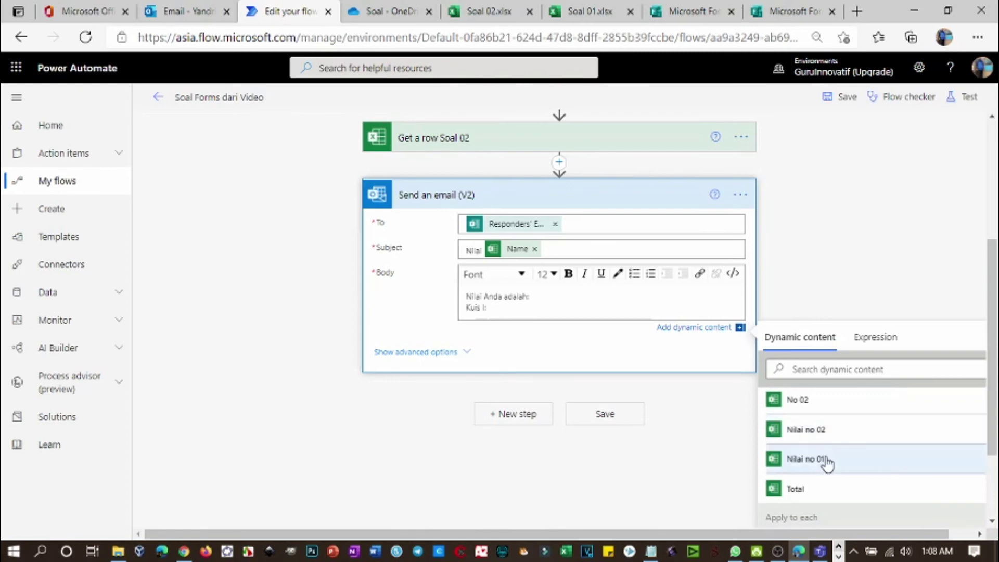
left_click(825, 460)
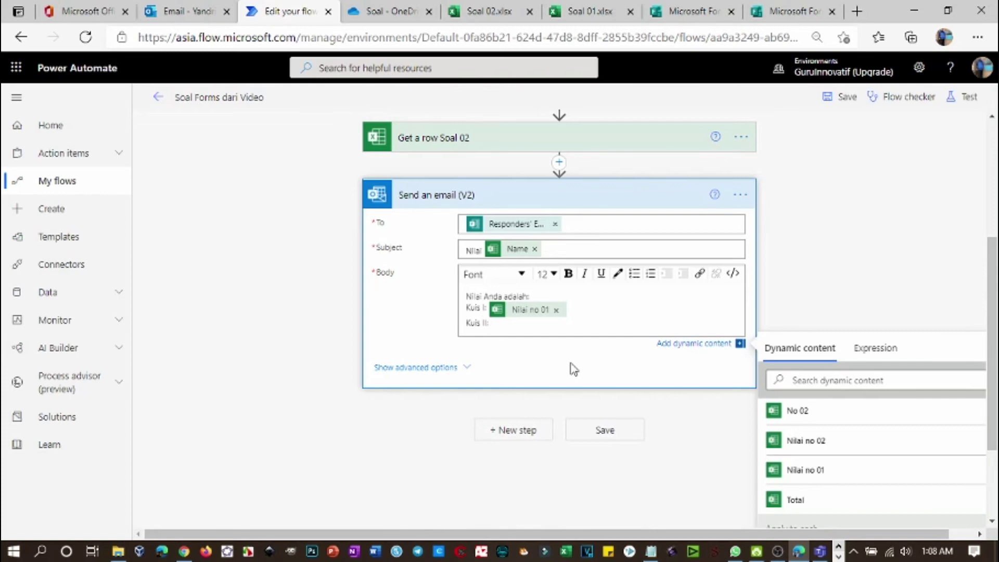
- Fill the "Kuis II:" line with the Nilai no 02 value and add a "Total nilai Anda adalah" line ending with the Total value
left_click(801, 440)
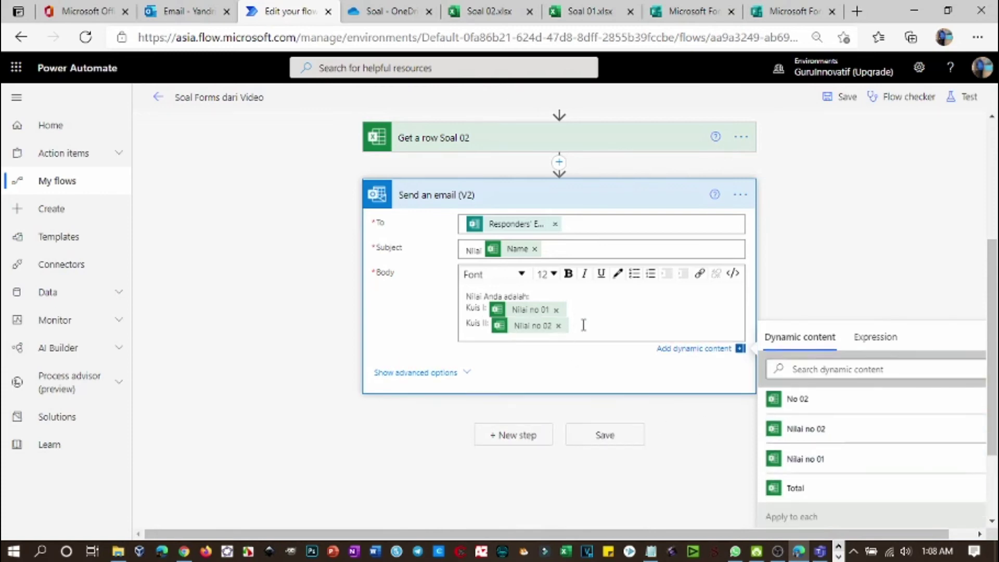
key("Return")
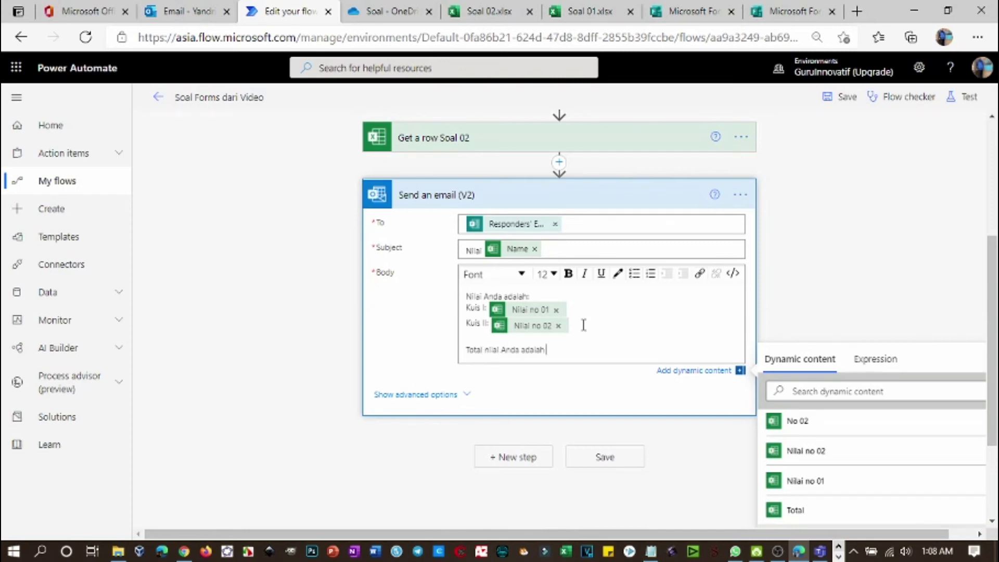
left_click(795, 510)
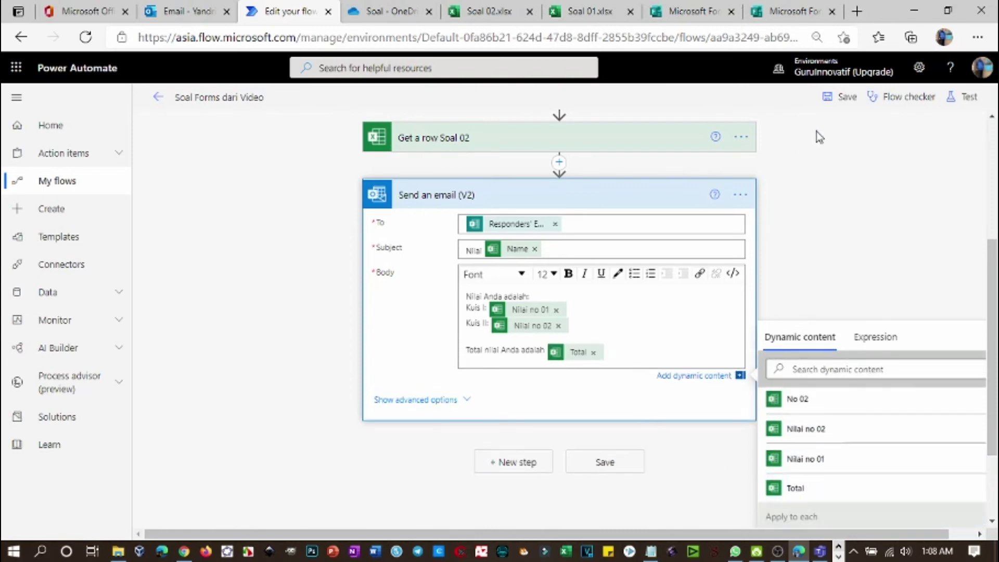
- Collapse the email action, save the flow and start a manual test run
left_click(806, 165)
left_click(644, 274)
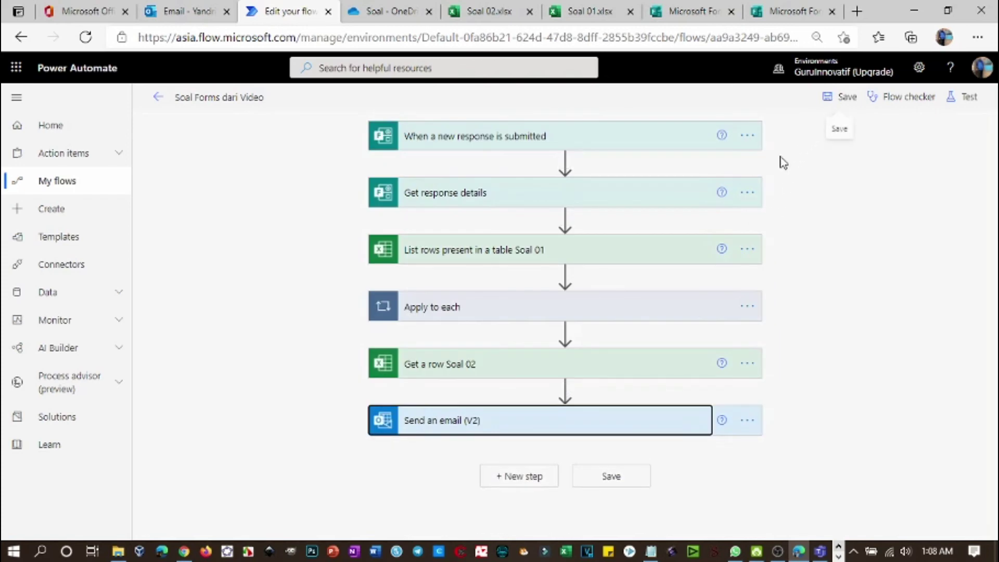
left_click(835, 110)
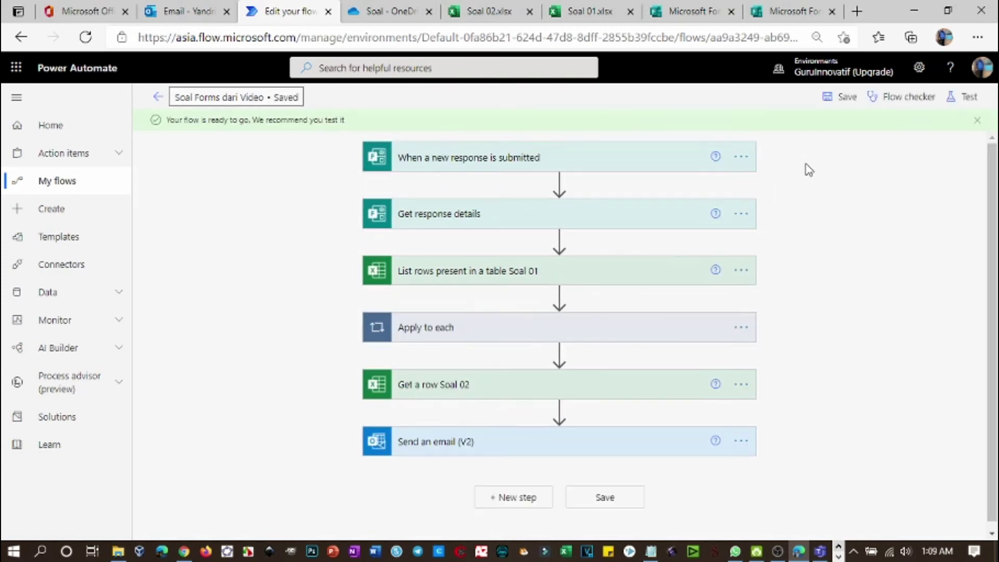
left_click(964, 97)
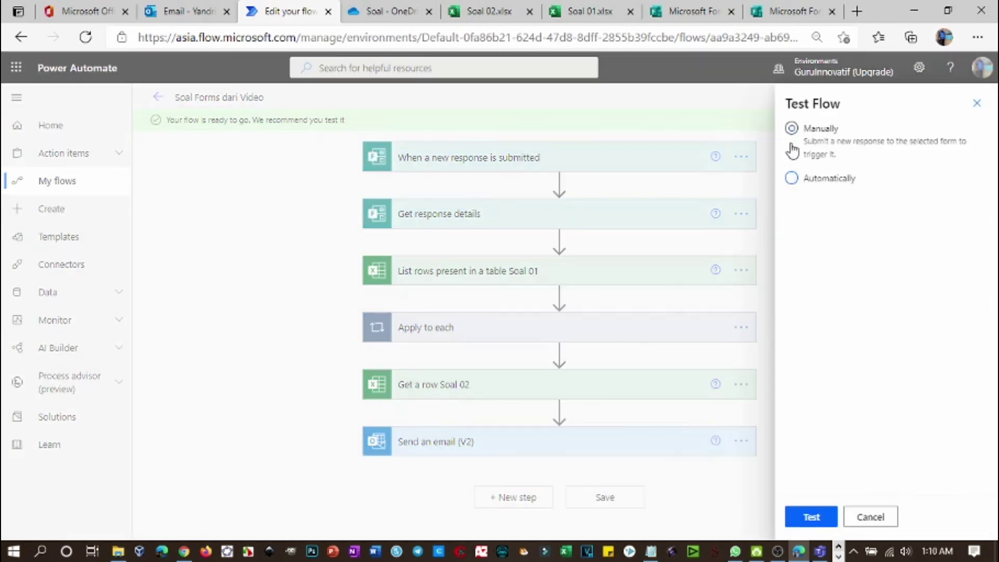
left_click(808, 519)
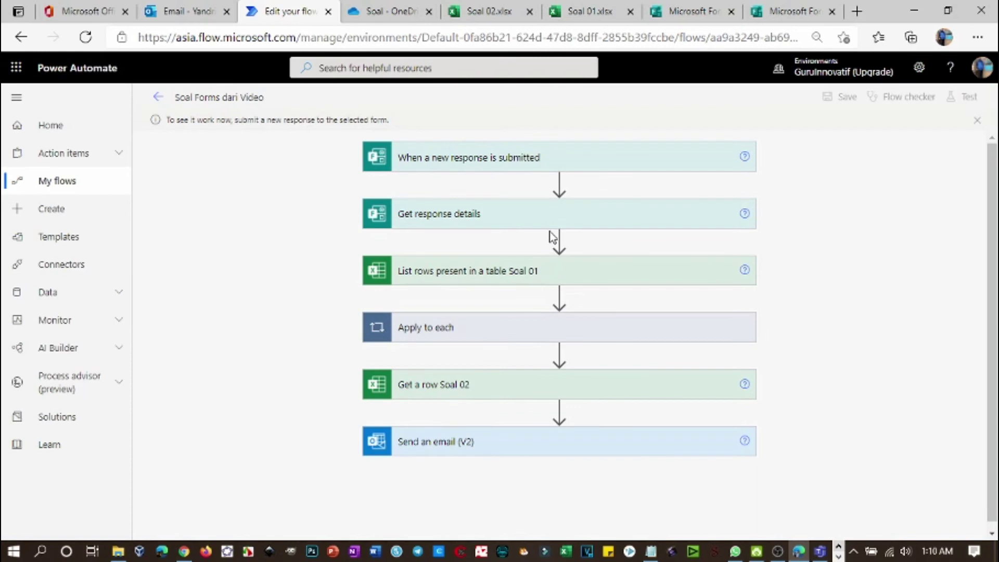
- Preview the Soal 01 form and submit a response with the answers Ambon and Joko Widodo
left_click(692, 15)
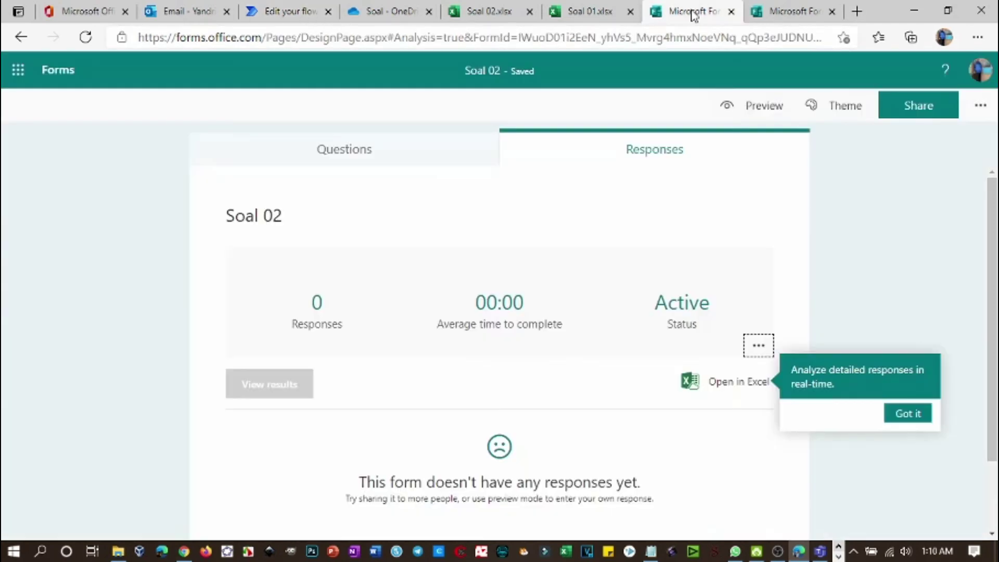
left_click(786, 13)
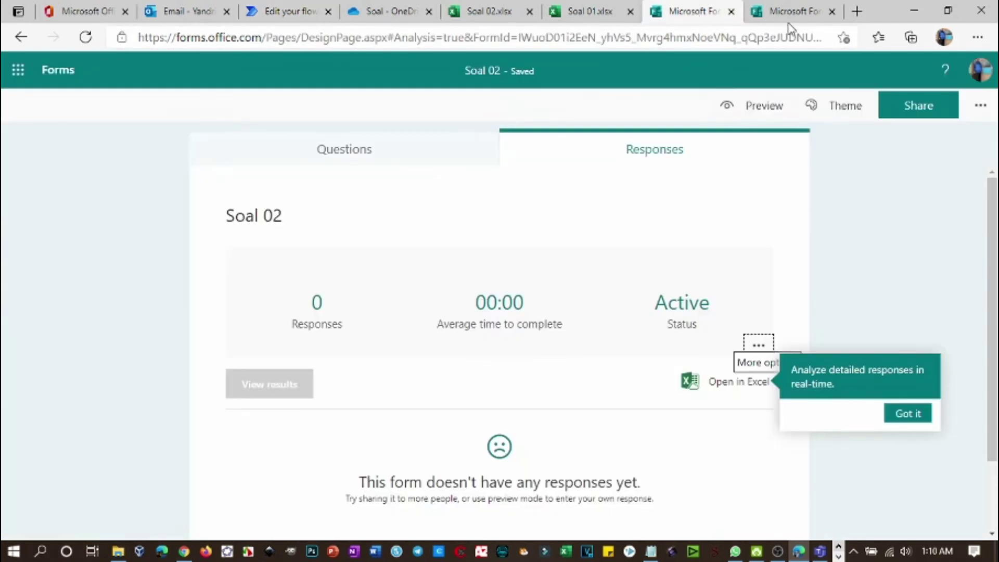
left_click(417, 151)
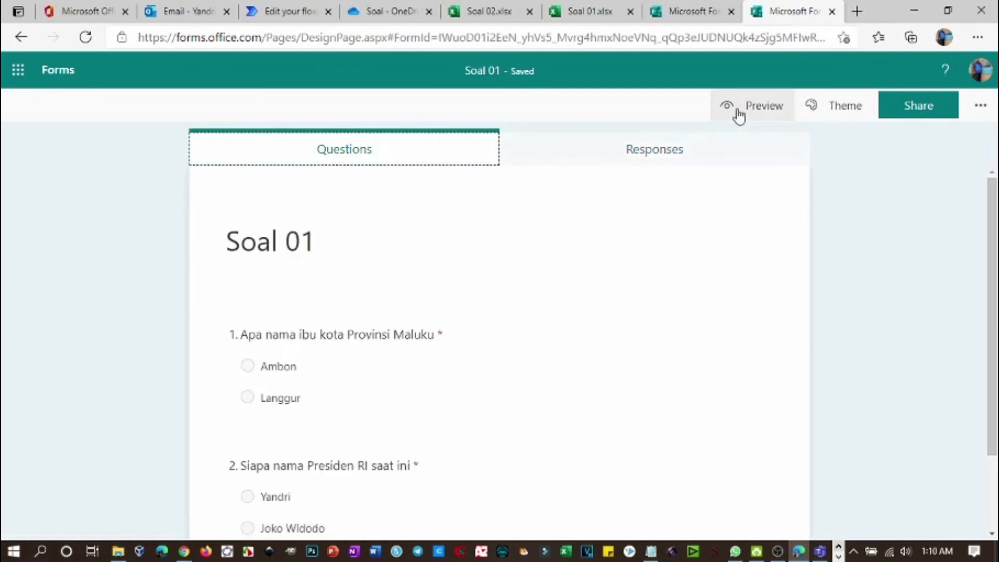
left_click(739, 106)
left_click(247, 327)
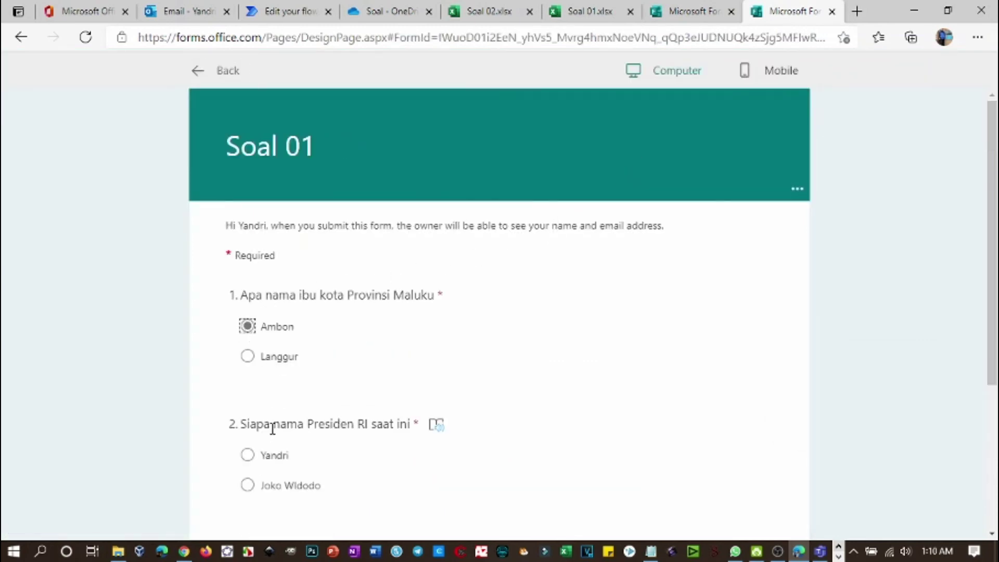
left_click(248, 485)
scroll(346, 397, "down", 3)
left_click(314, 422)
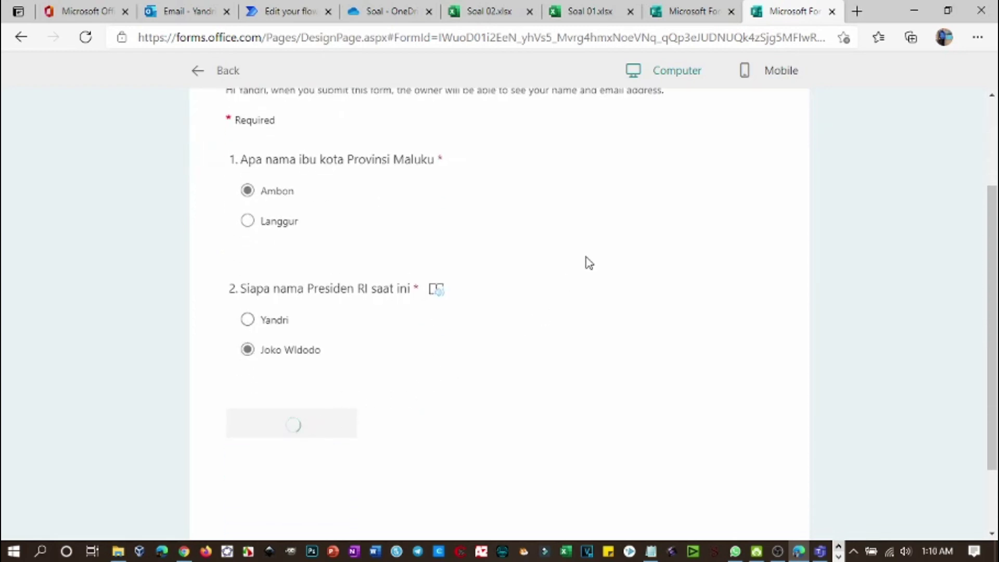
- Preview the Soal 02 form and submit a response with Nasi goreng and the first Master Trainer option
left_click(692, 16)
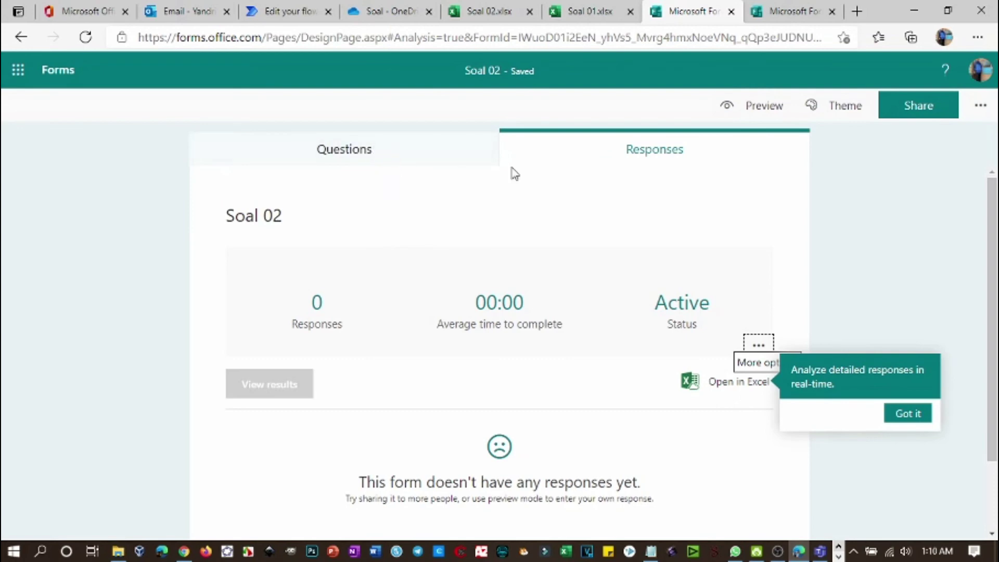
left_click(734, 108)
left_click(247, 326)
left_click(247, 455)
scroll(341, 456, "down", 5)
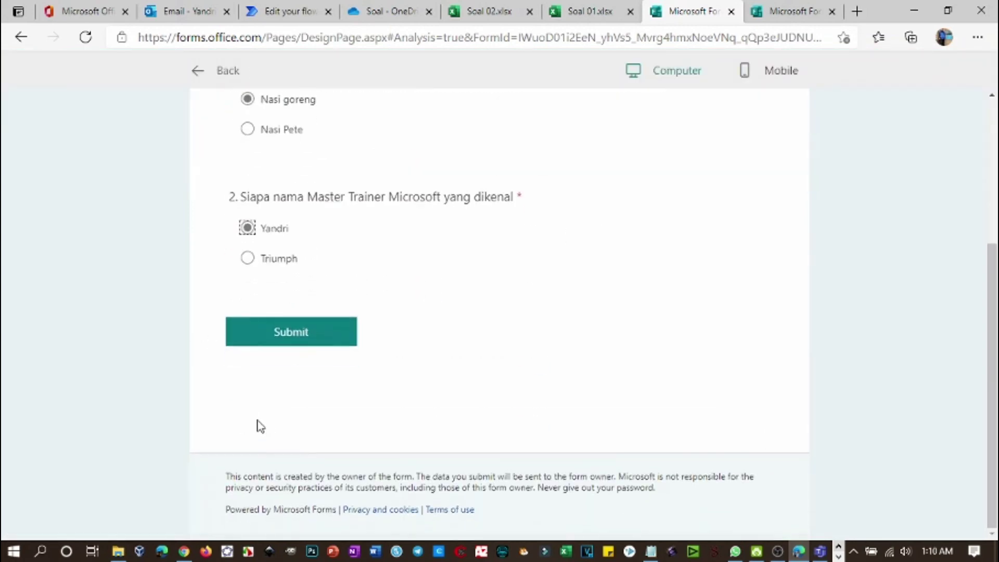
left_click(267, 330)
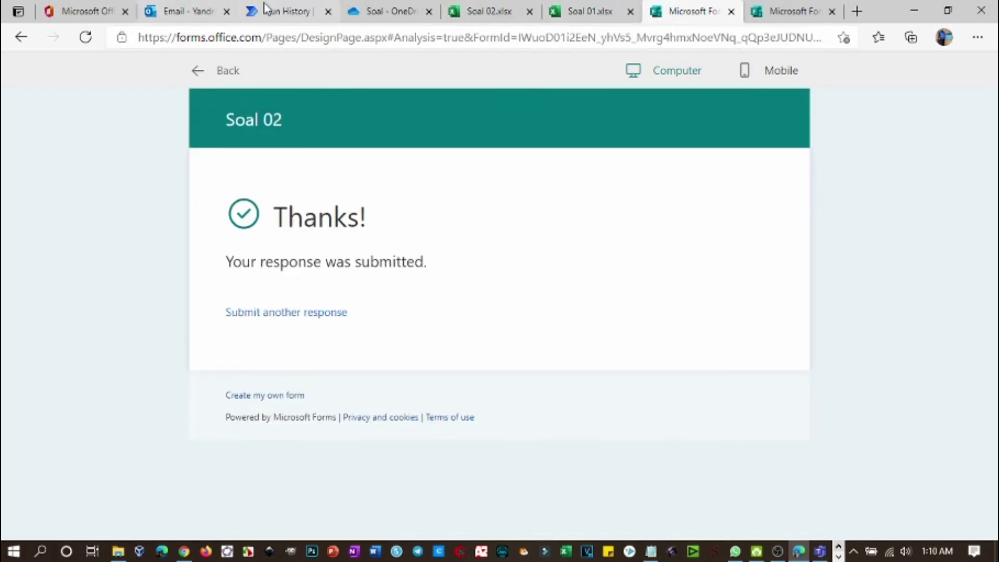
- Examine the flow run's second Apply to each iteration, including the Condition and the inputs and outputs of Update a row Soal 02
left_click(274, 16)
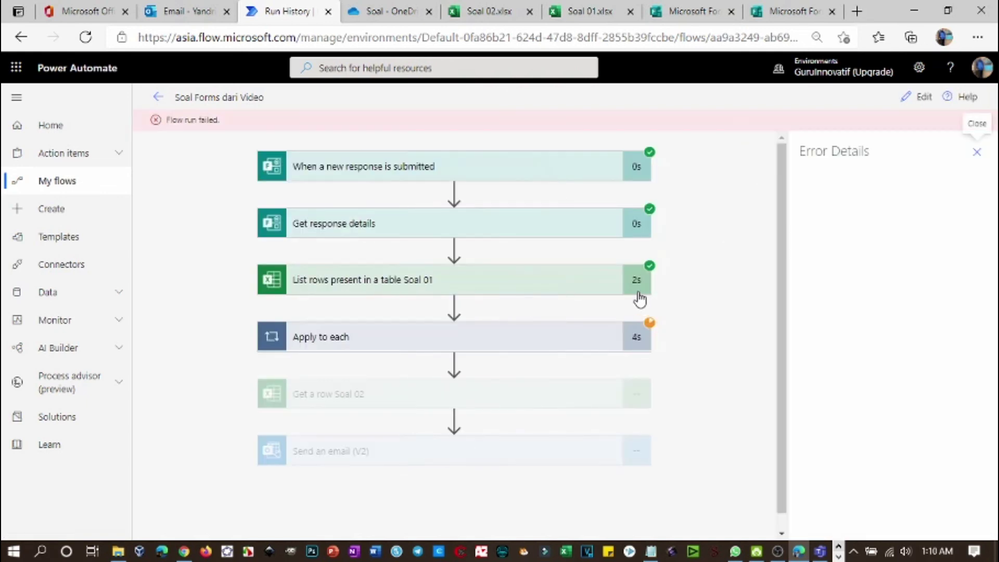
left_click(521, 348)
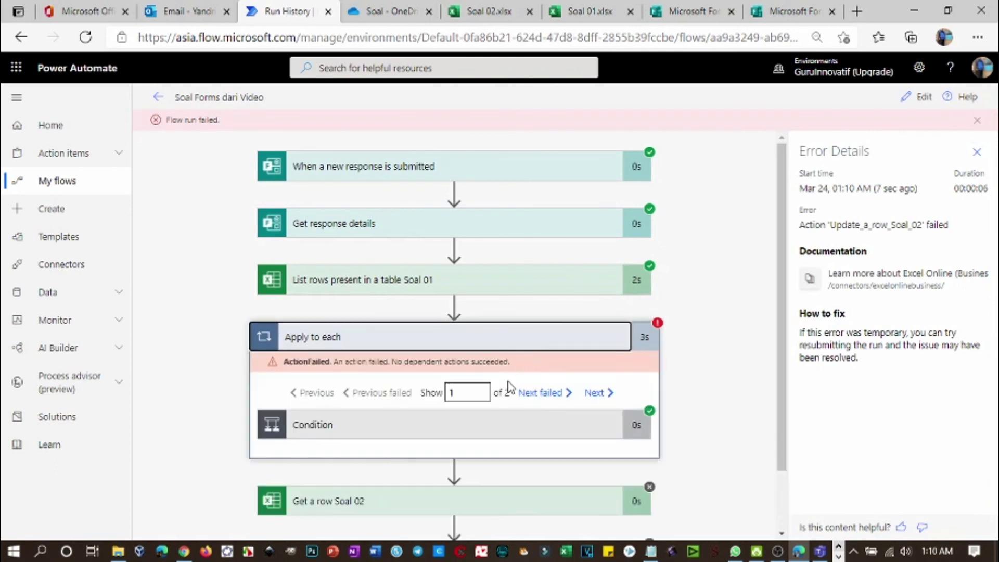
left_click(464, 425)
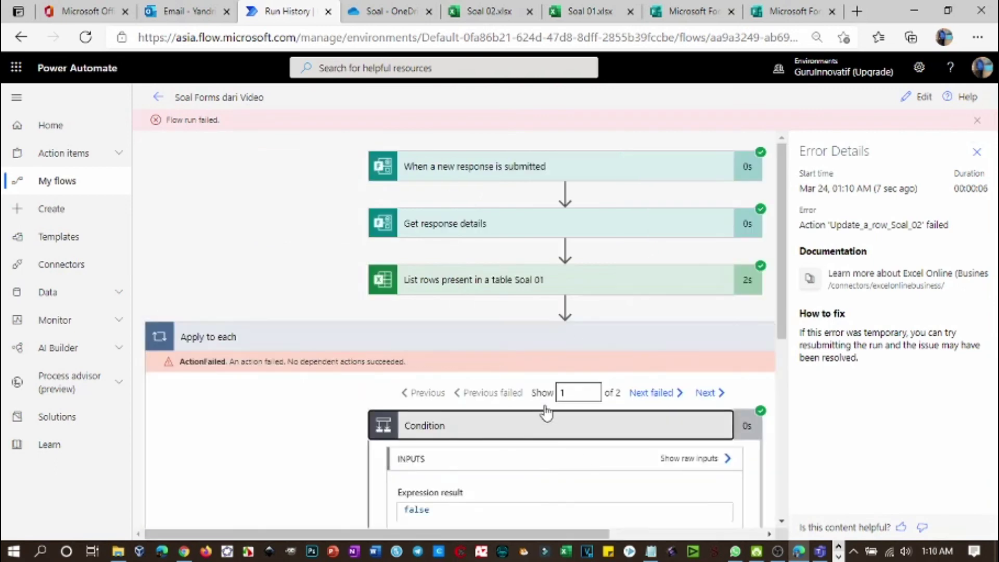
left_click(706, 274)
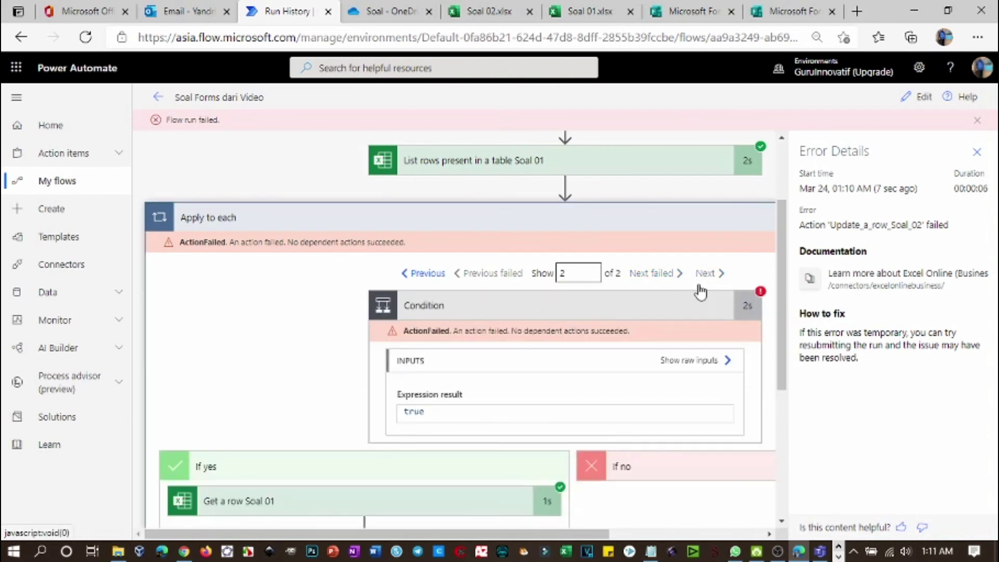
scroll(460, 401, "down", 1)
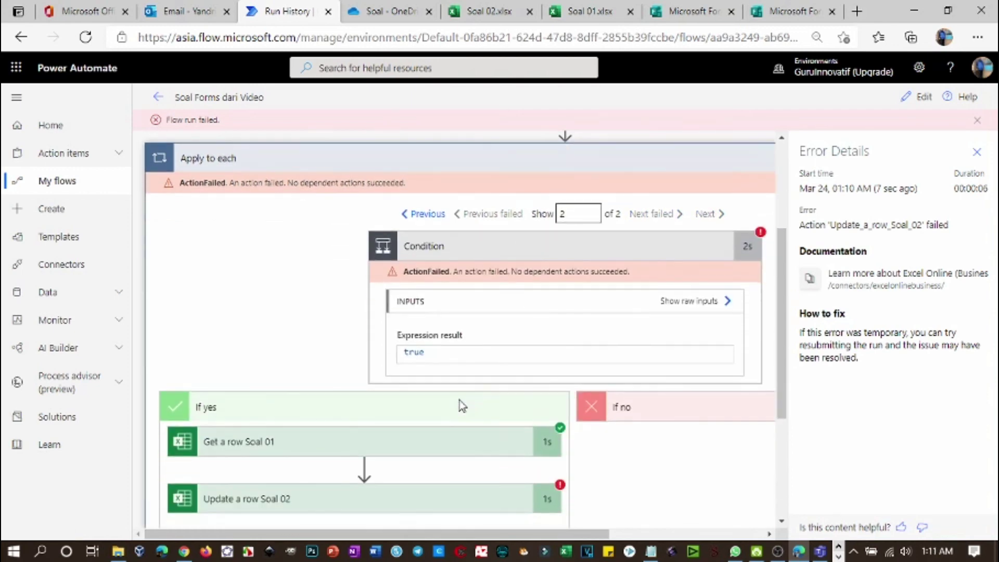
scroll(462, 406, "down", 1)
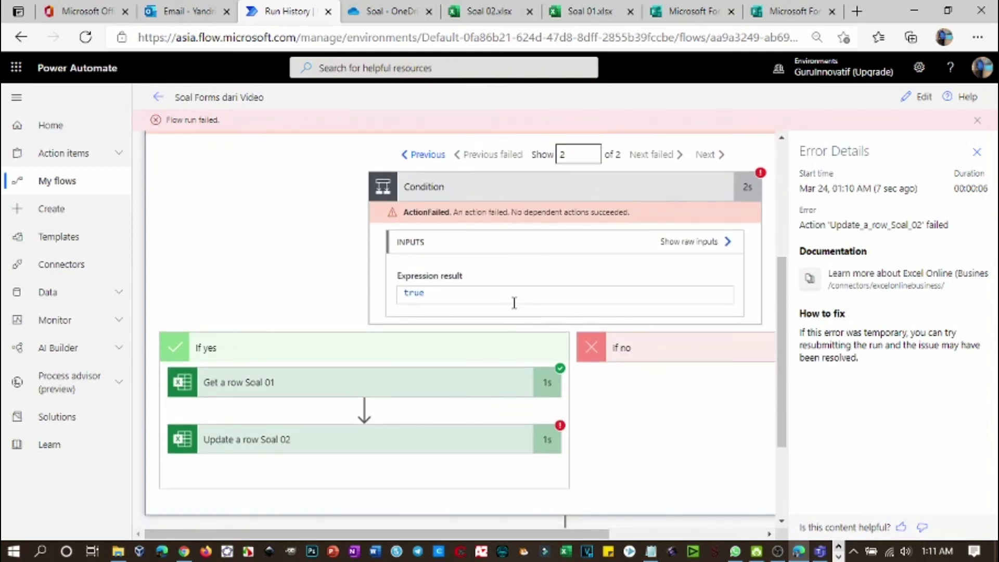
left_click(457, 451)
scroll(468, 423, "down", 2)
scroll(467, 423, "down", 5)
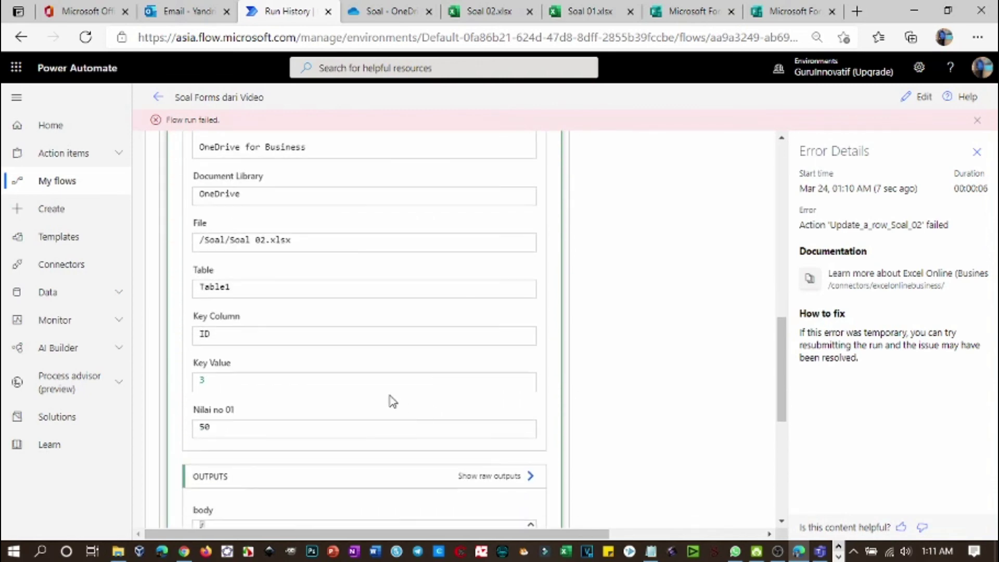
scroll(392, 401, "down", 2)
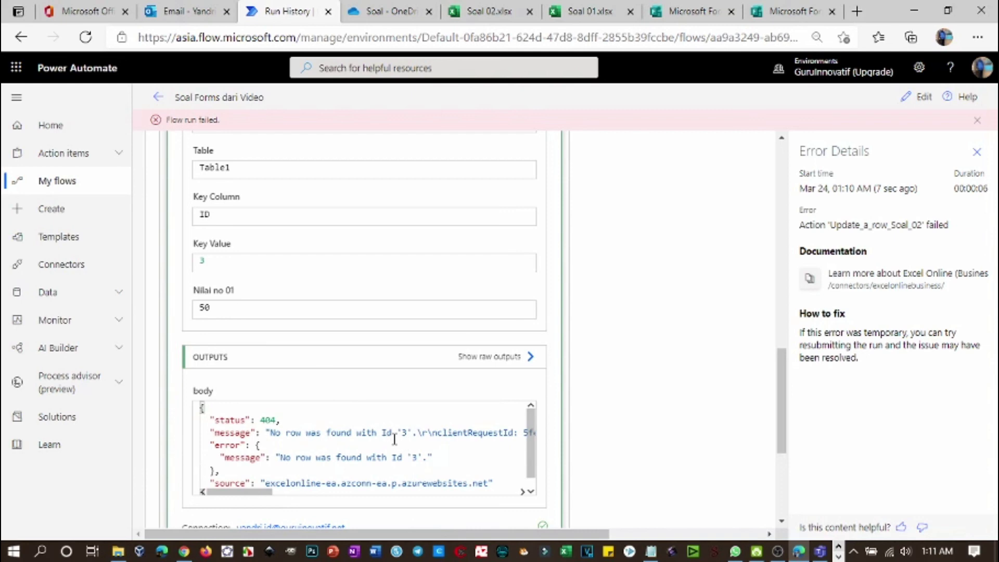
scroll(392, 439, "down", 2)
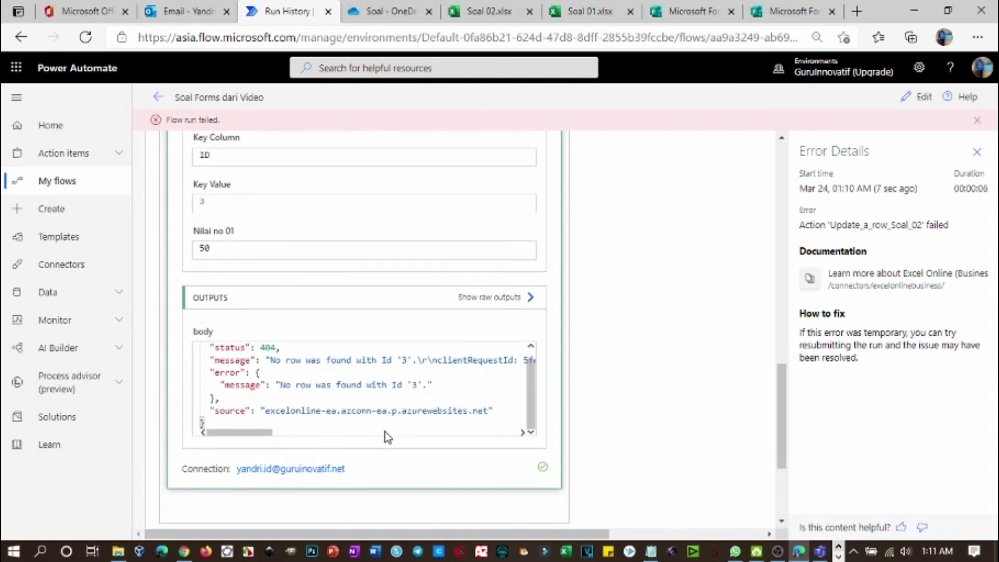
- Check the Form1 sheet of the Soal 02 workbook for the submitted response and reload the workbook
left_click(495, 6)
left_click_drag(532, 498, 192, 453)
left_click(521, 476)
left_click(184, 257)
left_click(118, 246)
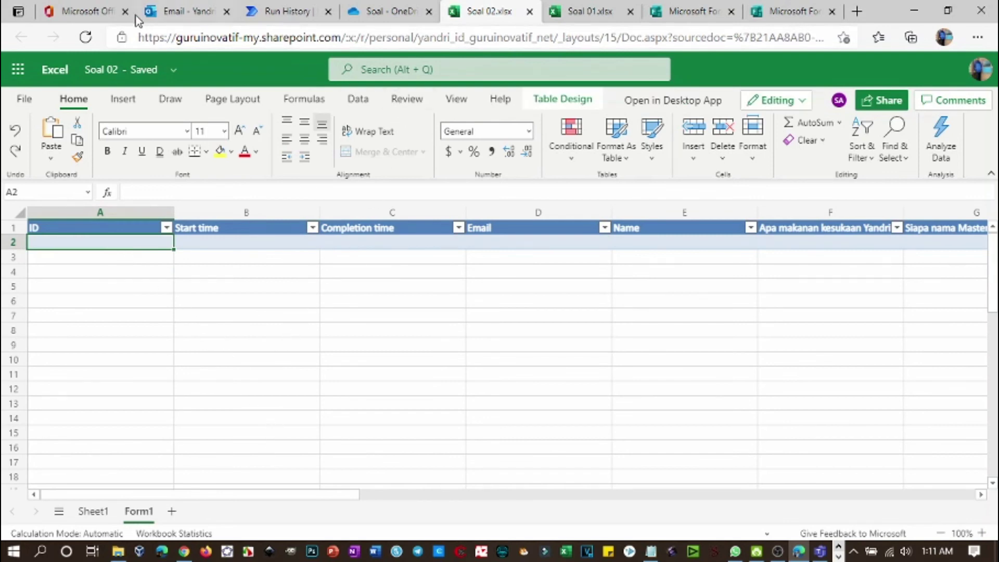
left_click(86, 37)
- Inspect the response row in the Soal 01 workbook, from its Soal No 01 score back to its ID
left_click(606, 16)
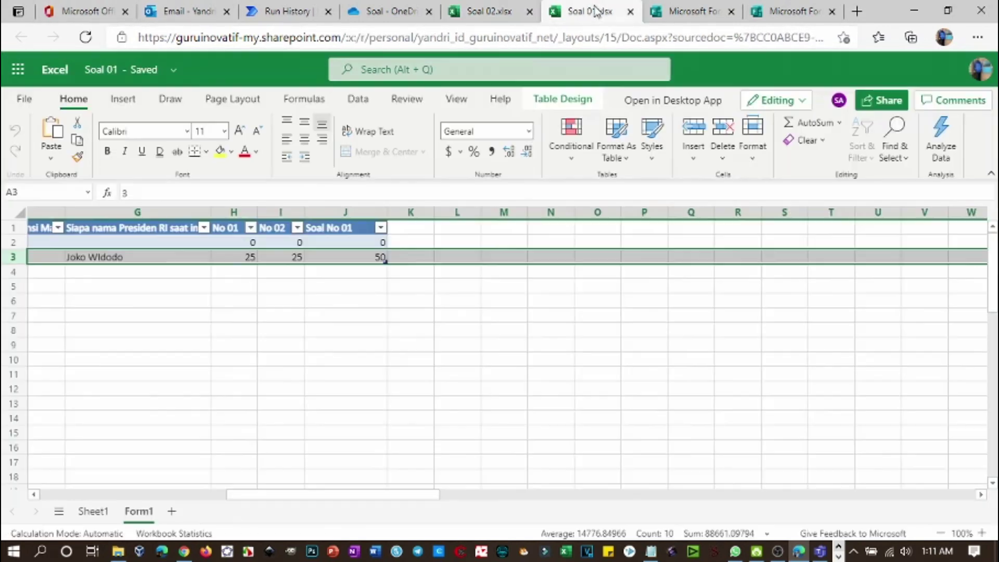
left_click(354, 257)
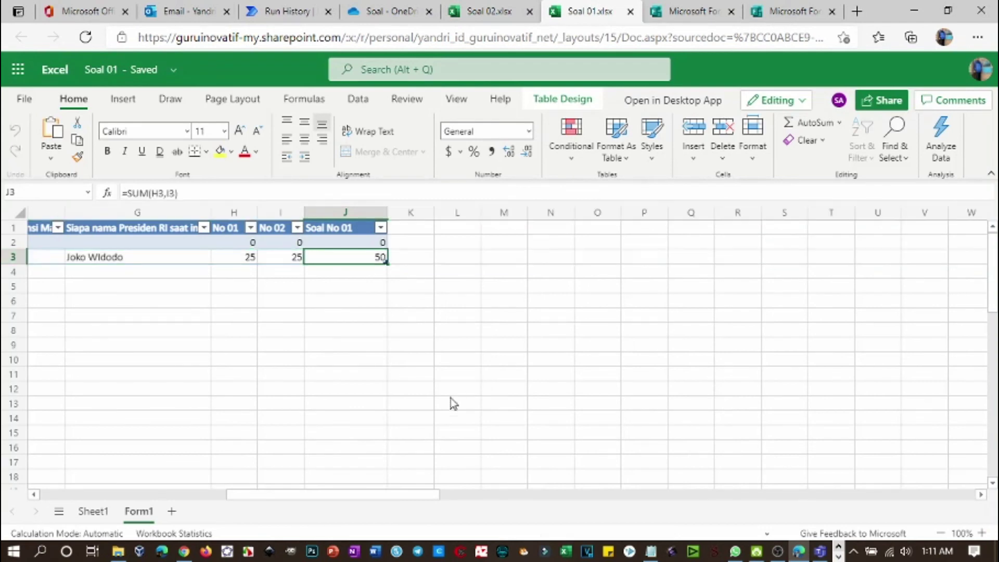
left_click_drag(430, 495, 230, 454)
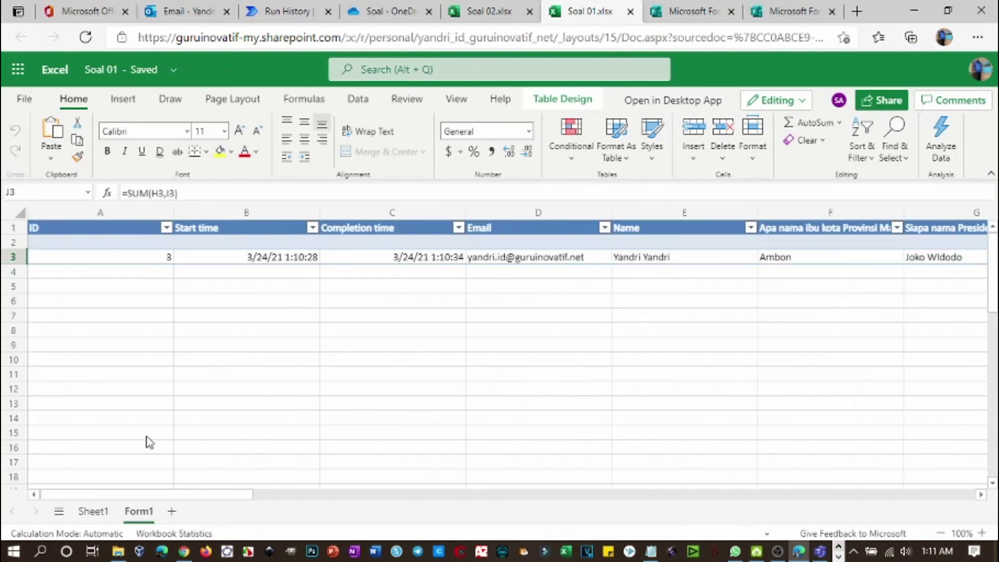
- Check the response row in the reloaded Soal 02 workbook and return to the flow's run details
left_click(479, 12)
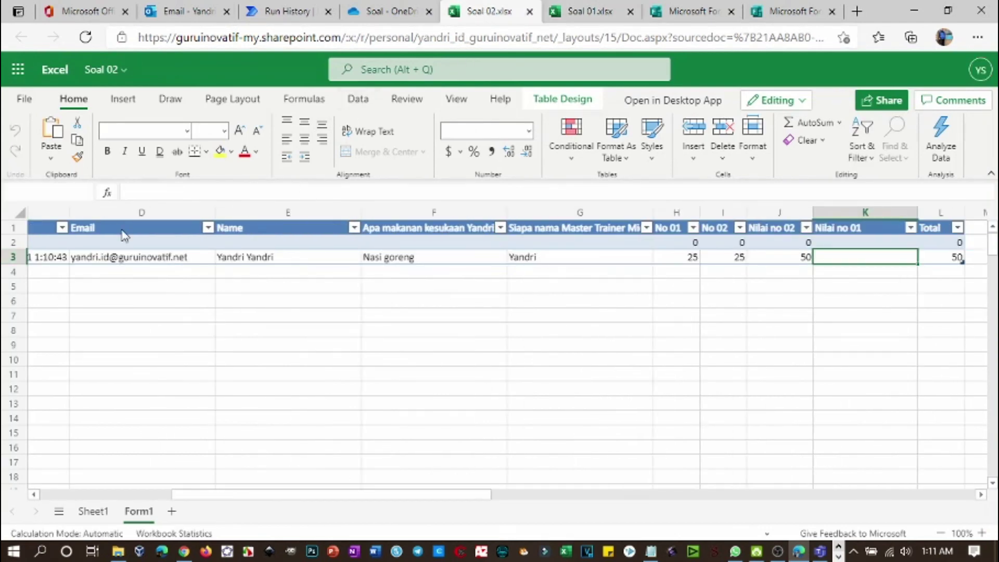
left_click(464, 306)
left_click(267, 12)
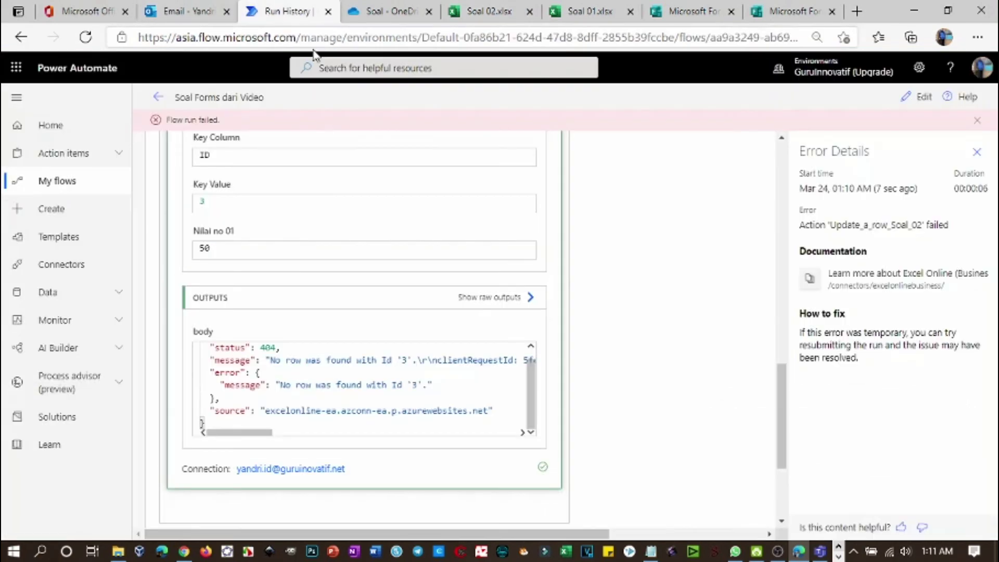
- Reopen the flow for editing and run an automatic test that reuses recent trigger data
left_click(904, 99)
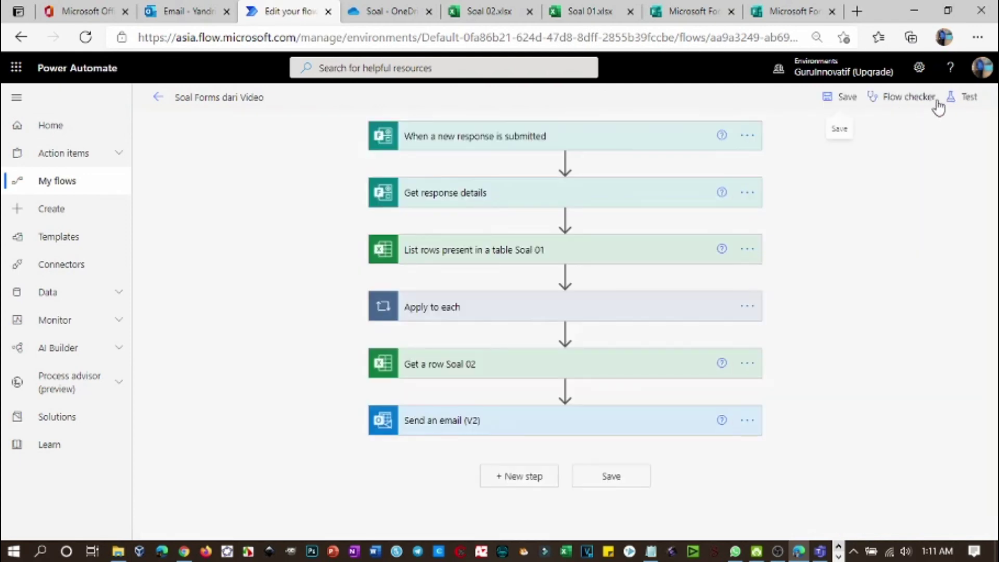
left_click(967, 98)
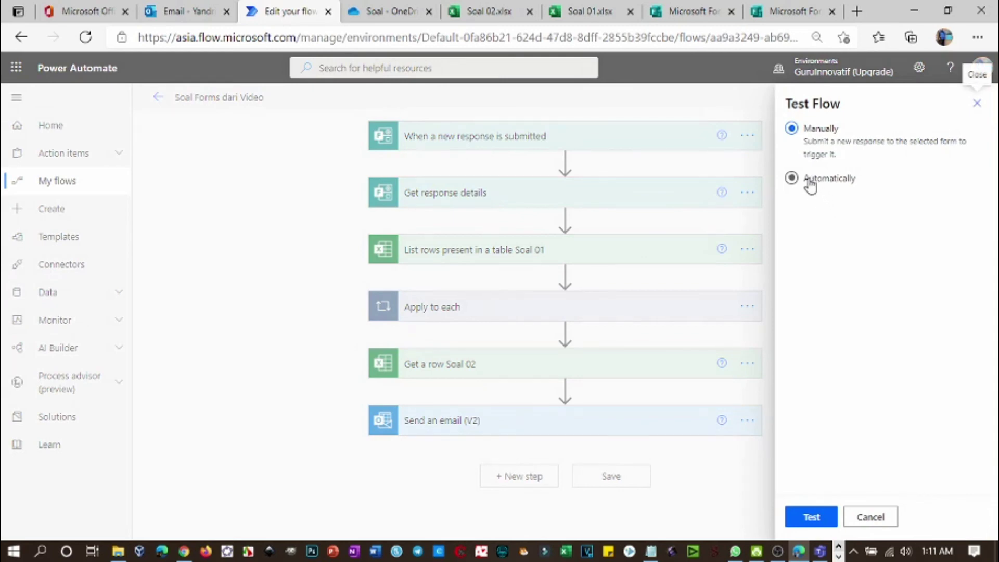
left_click(810, 182)
left_click(797, 226)
left_click(810, 517)
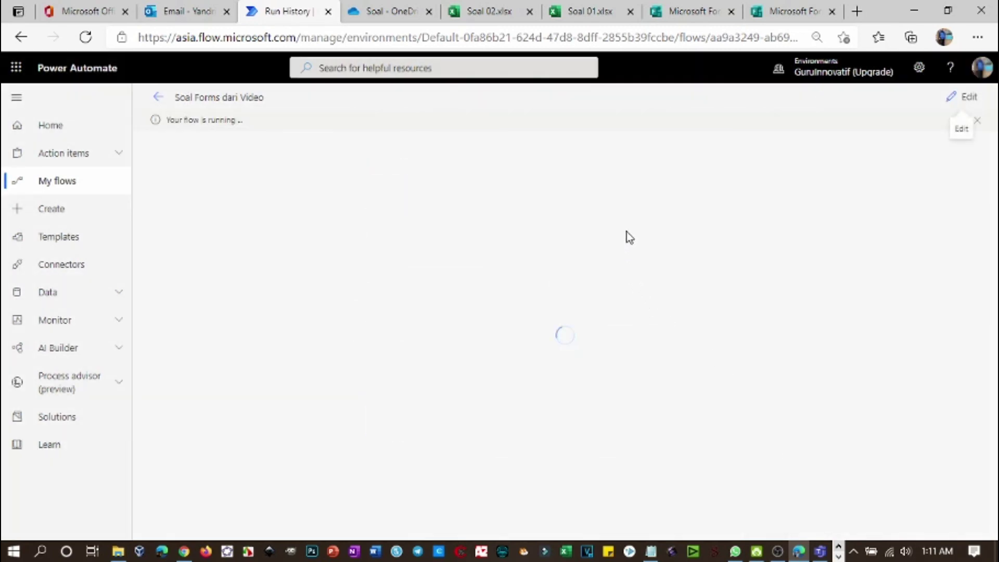
- Check the response row in the Soal 02 workbook, glance at Soal 01, and return to the flow's run result
left_click(467, 14)
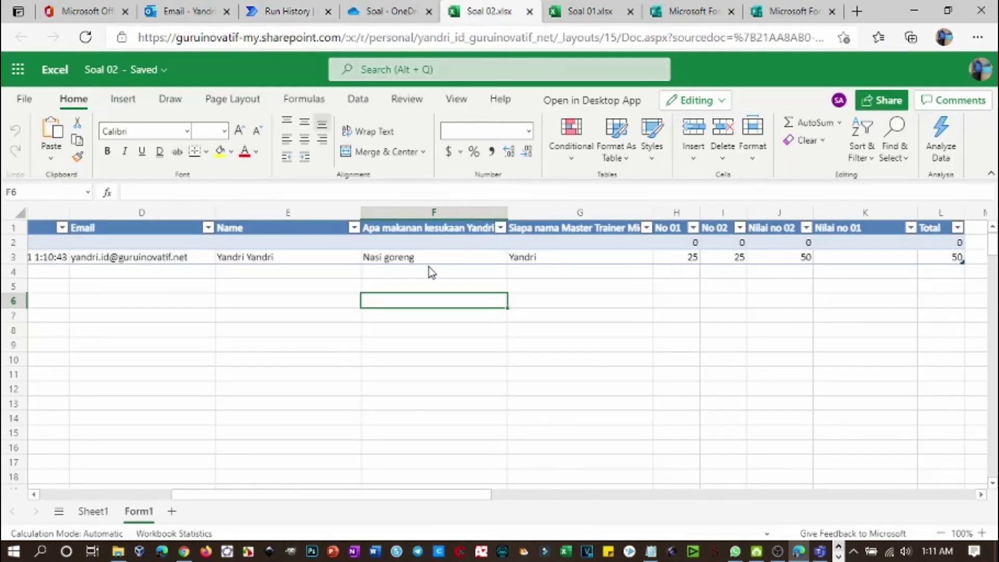
left_click(583, 12)
left_click(275, 14)
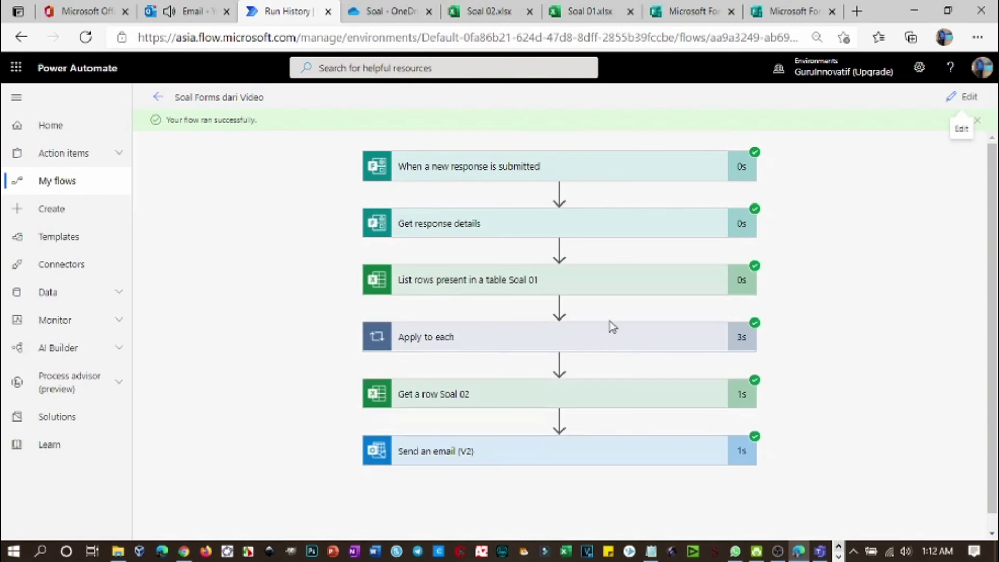
- Read the Kuis I, Kuis II and total scores in the newest quiz-score email in Outlook, and return to the flow run
left_click(190, 11)
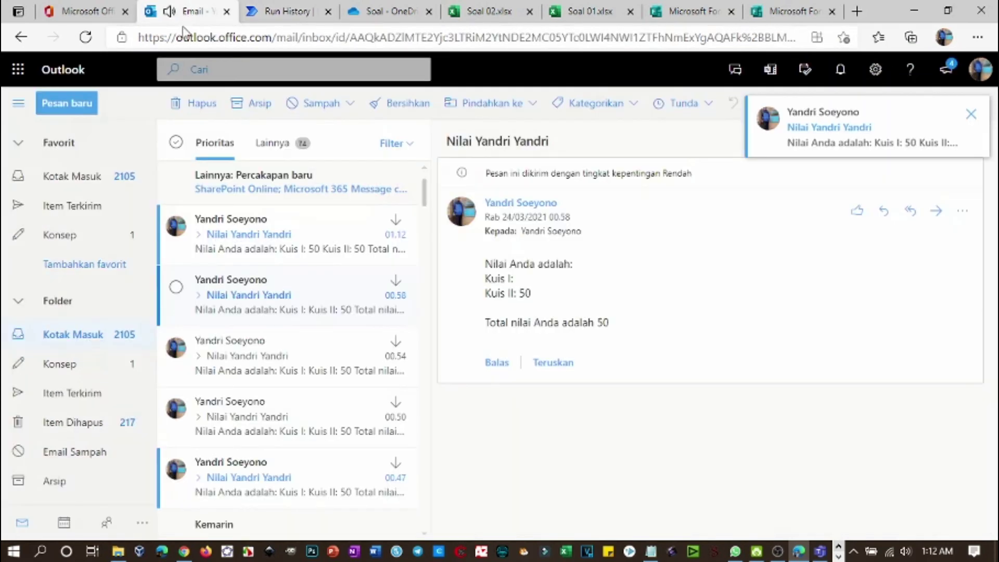
left_click(263, 228)
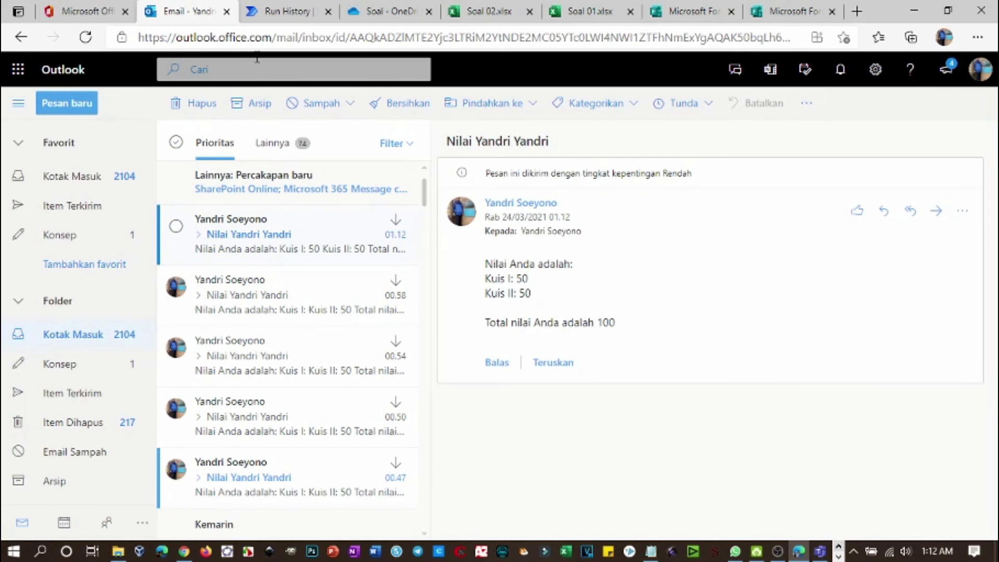
left_click(272, 12)
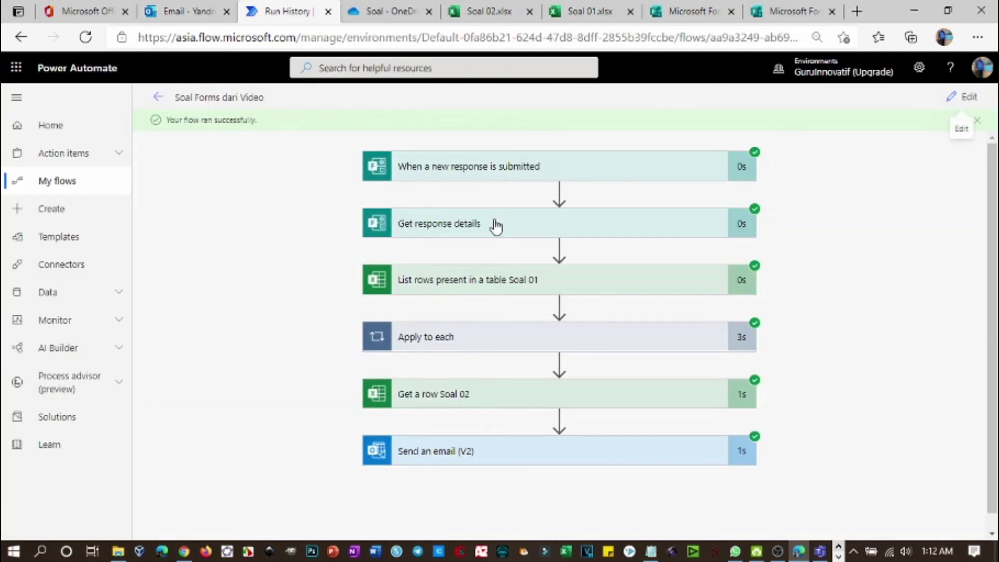
- Insert a Delay action of 2 minutes between Get response details and List rows present in a table Soal 01, and save the flow
left_click(957, 104)
left_click(566, 219)
left_click(557, 238)
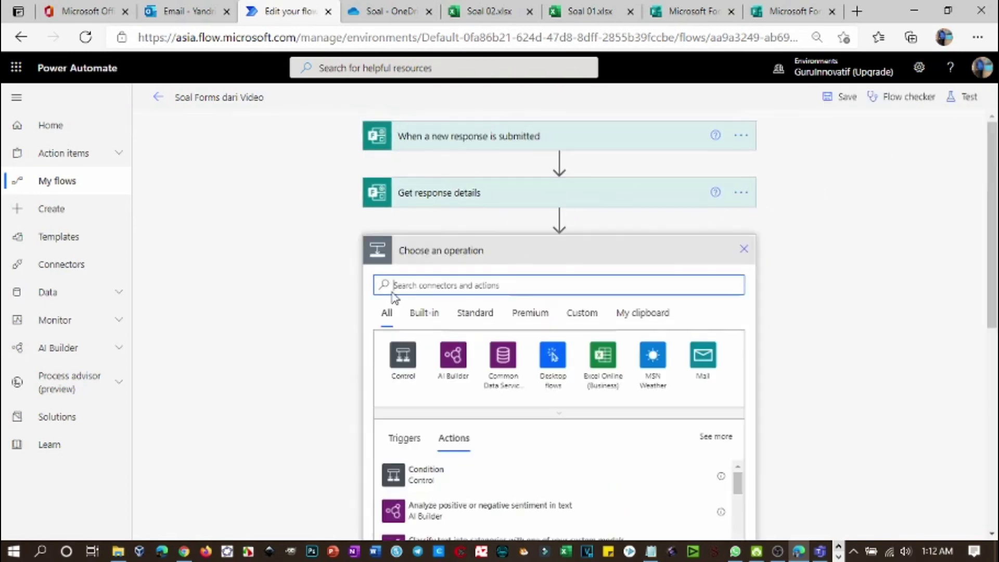
type("dela")
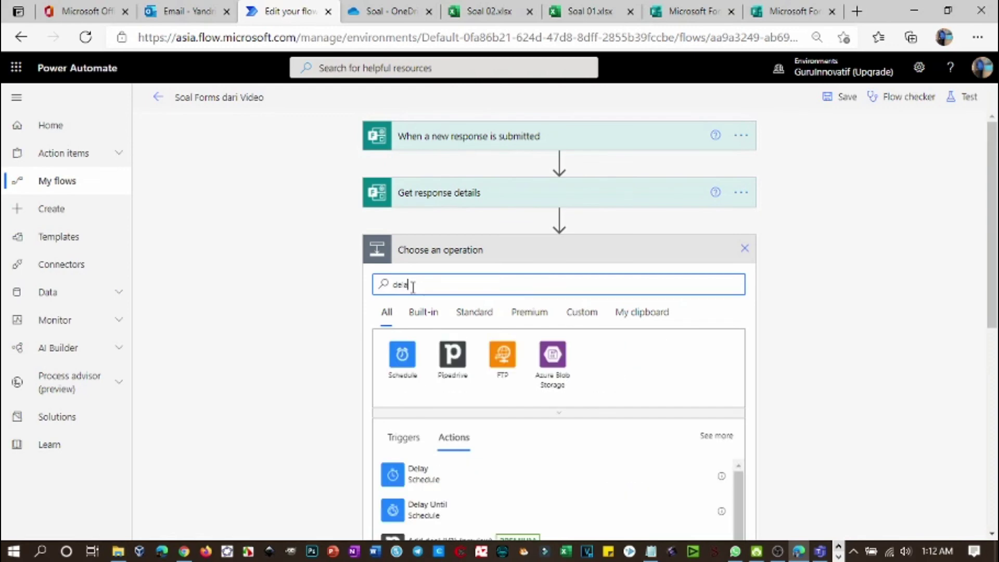
left_click(435, 477)
left_click(495, 276)
type("2")
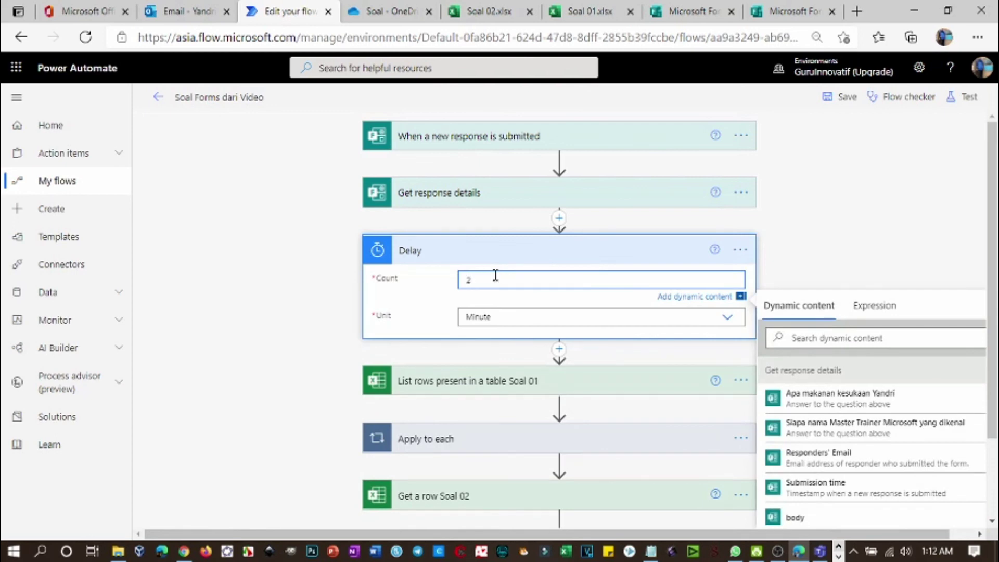
left_click(844, 96)
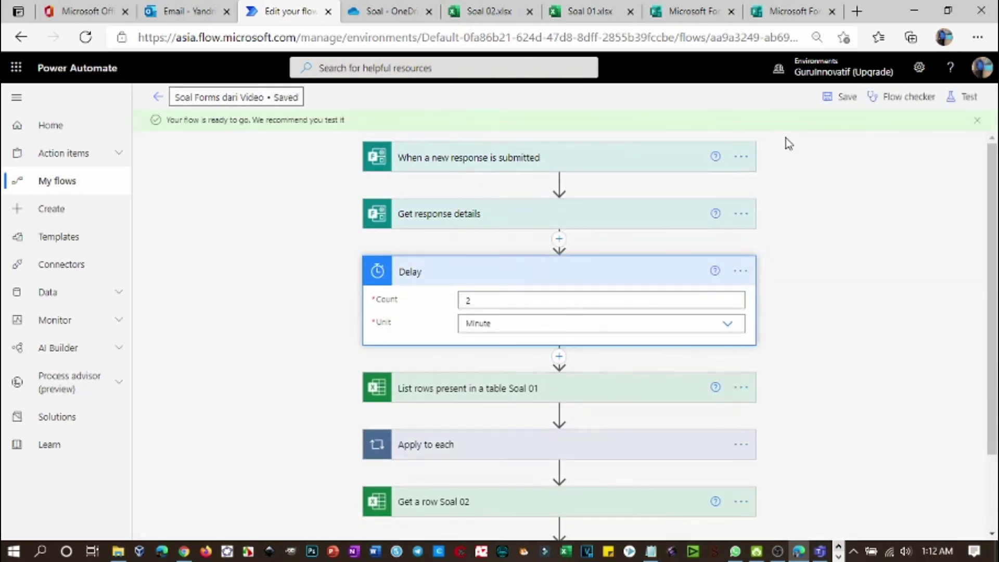
- Compare the Nilai no 01 and Total scores in the Soal 02 workbook with the flow's steps, collapsing the Delay action
left_click(493, 12)
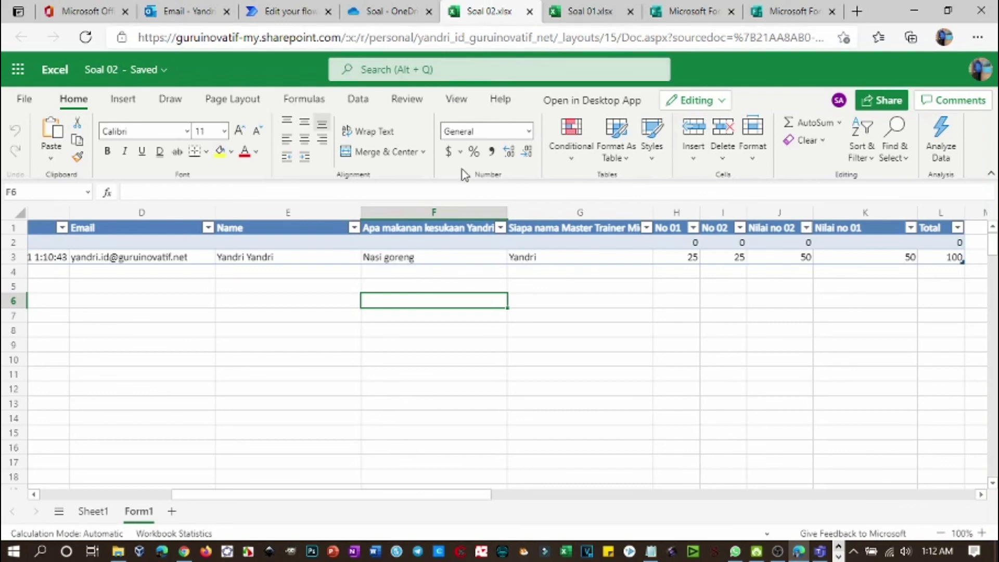
left_click(284, 12)
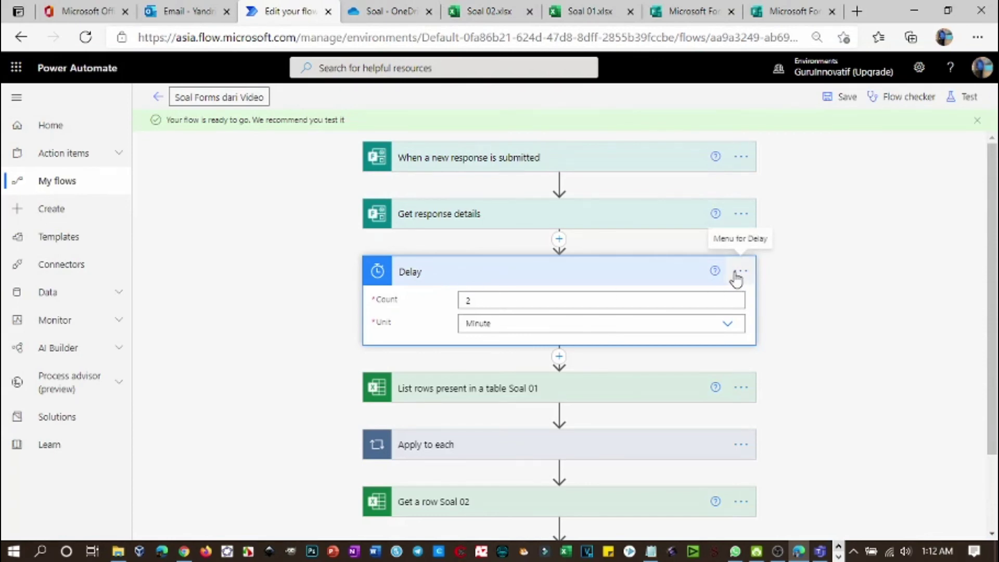
left_click(637, 281)
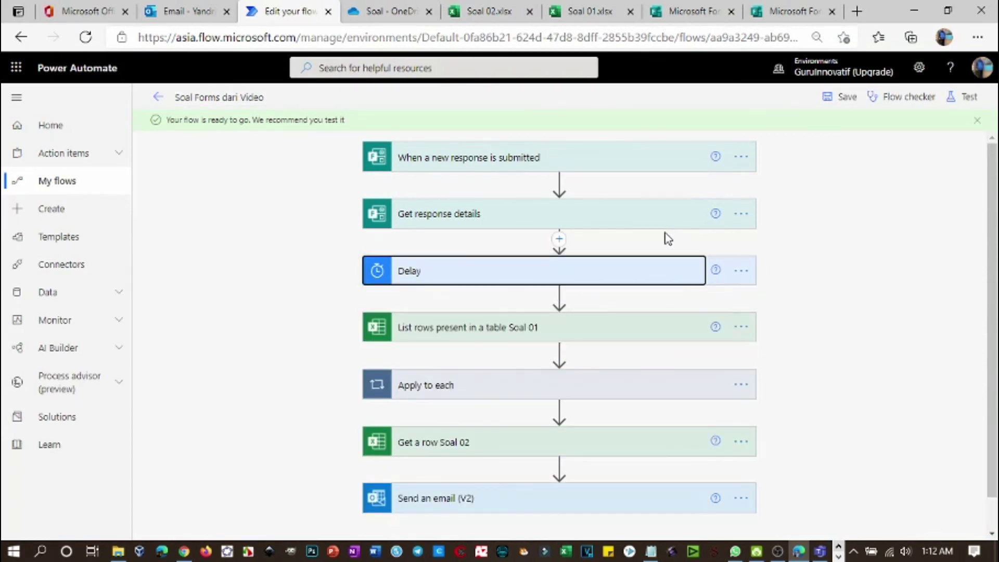
left_click(579, 15)
left_click(492, 11)
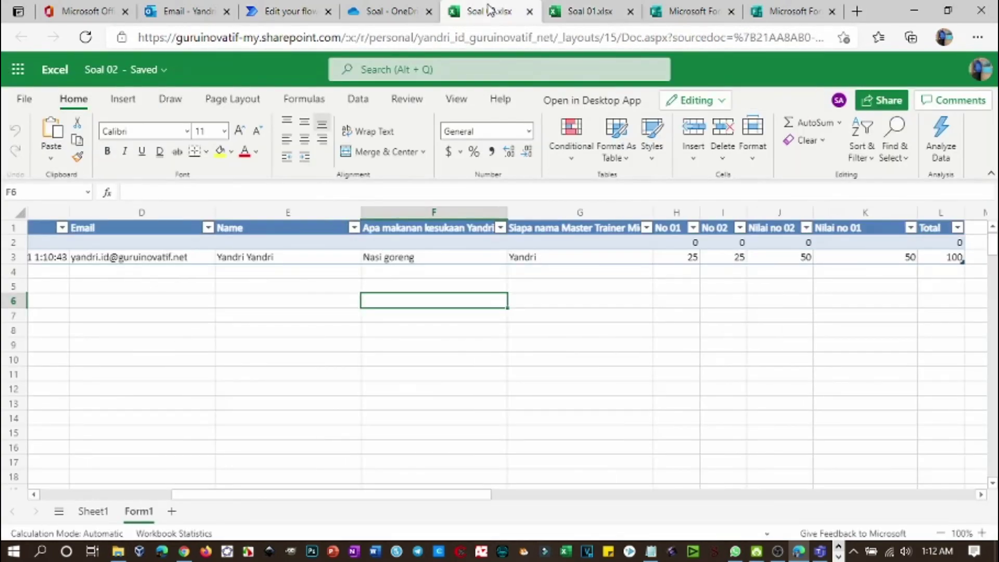